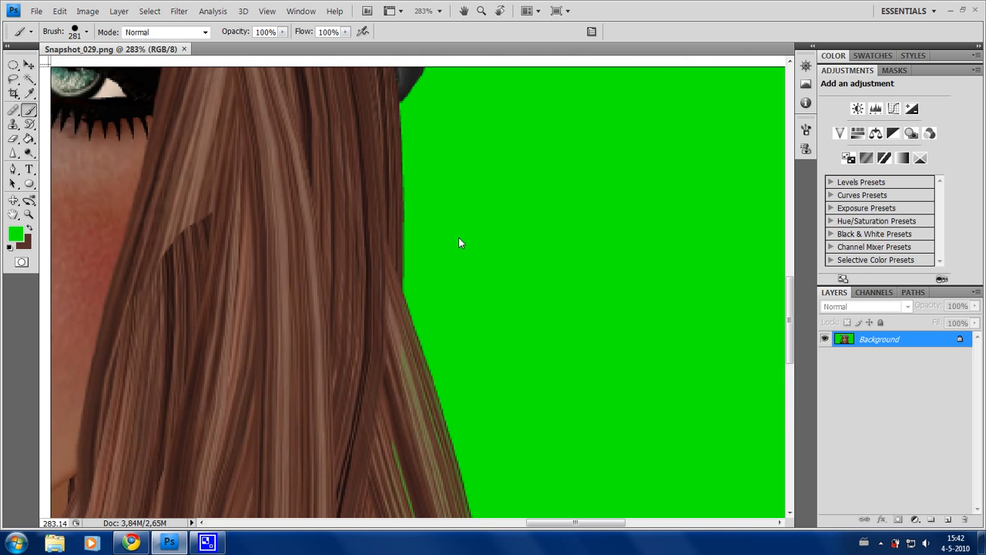
- Convert the Background into a regular layer named Model
scroll(482, 259, up, 3)
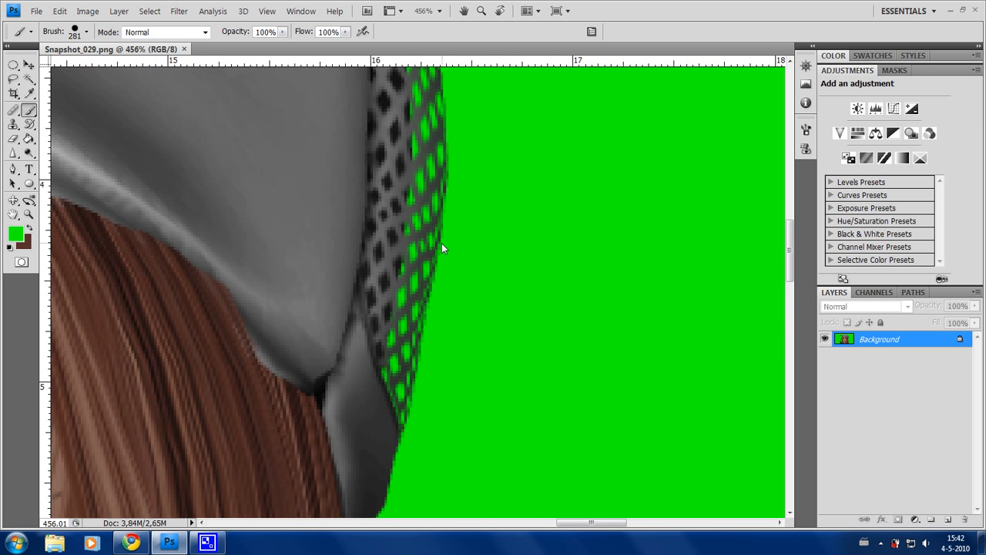
scroll(426, 241, down, 14)
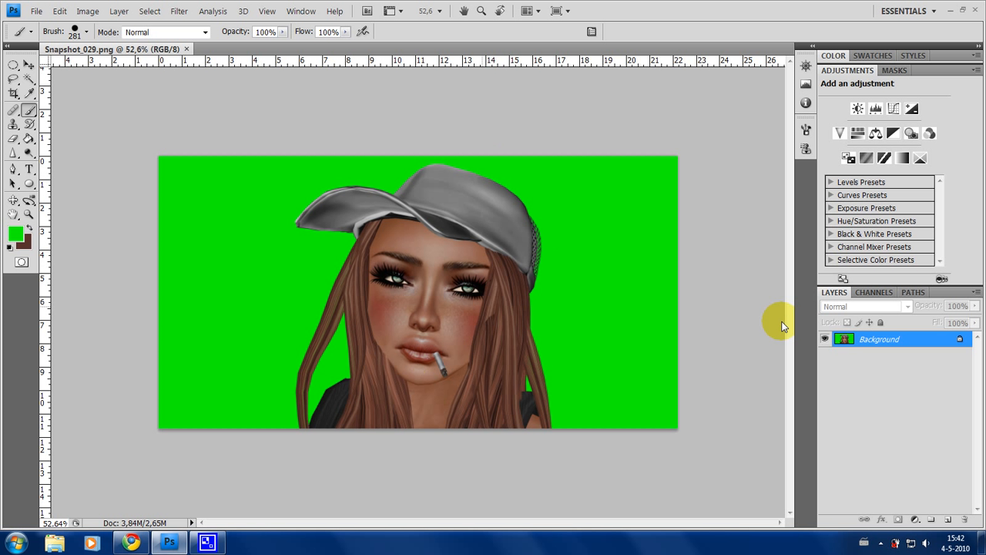
double_click(894, 340)
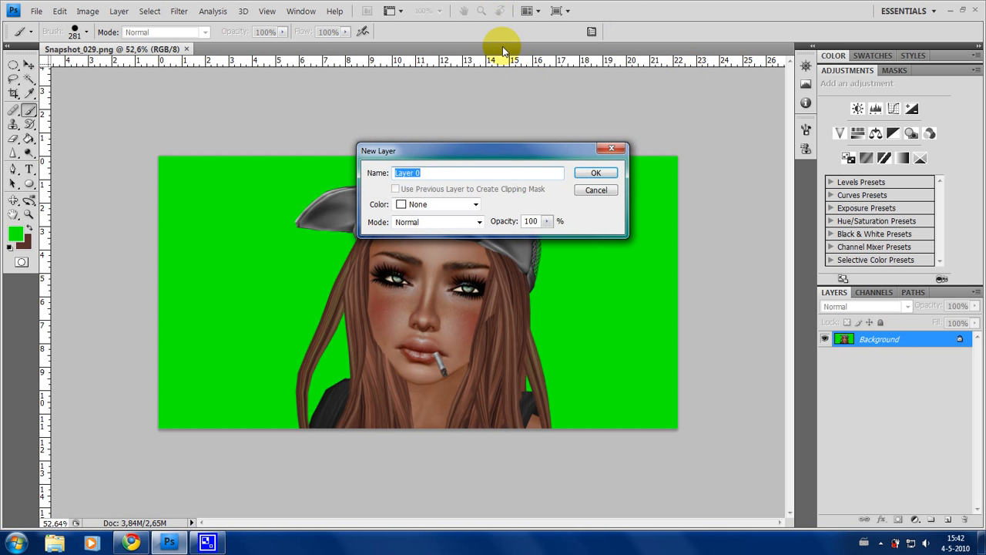
text(Model)
key(Return)
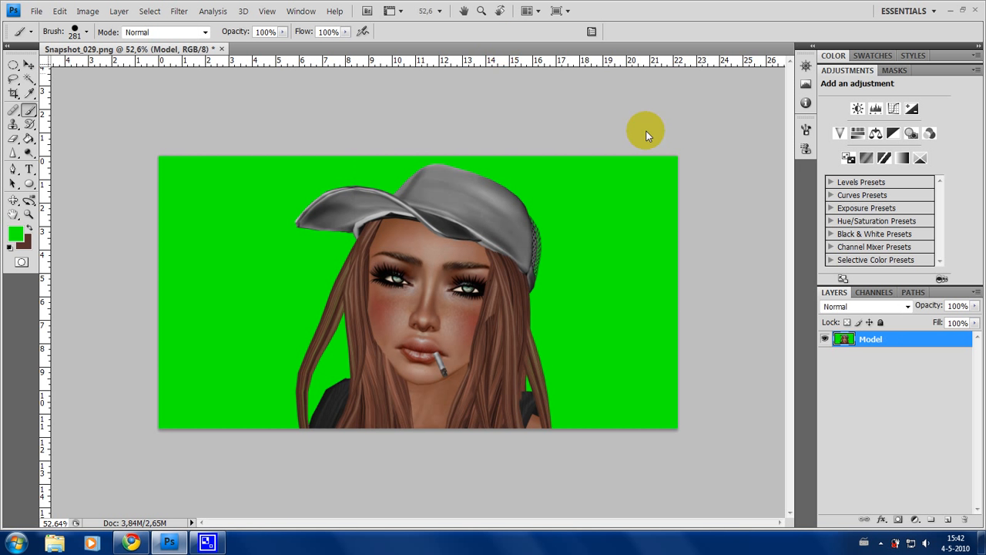
- Start a Color Range selection on the Model layer using Sampled Colors for the green backdrop, with Invert enabled
scroll(428, 300, up, 2)
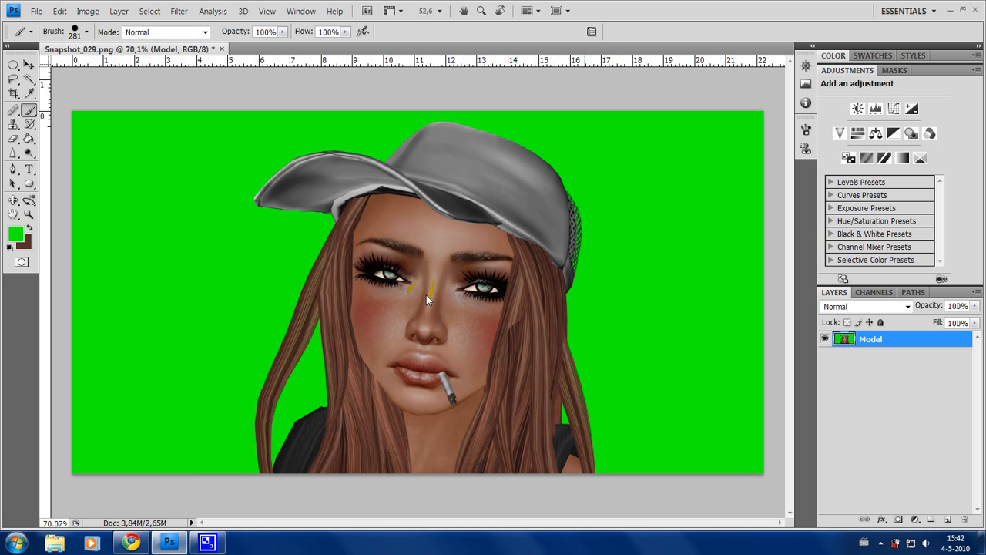
click(157, 22)
click(185, 119)
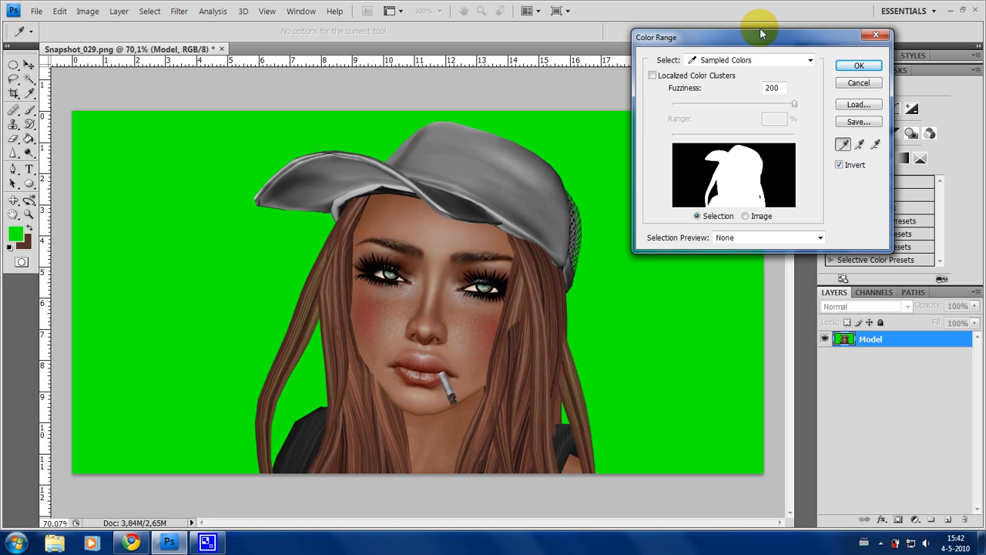
drag(185, 104, 180, 130)
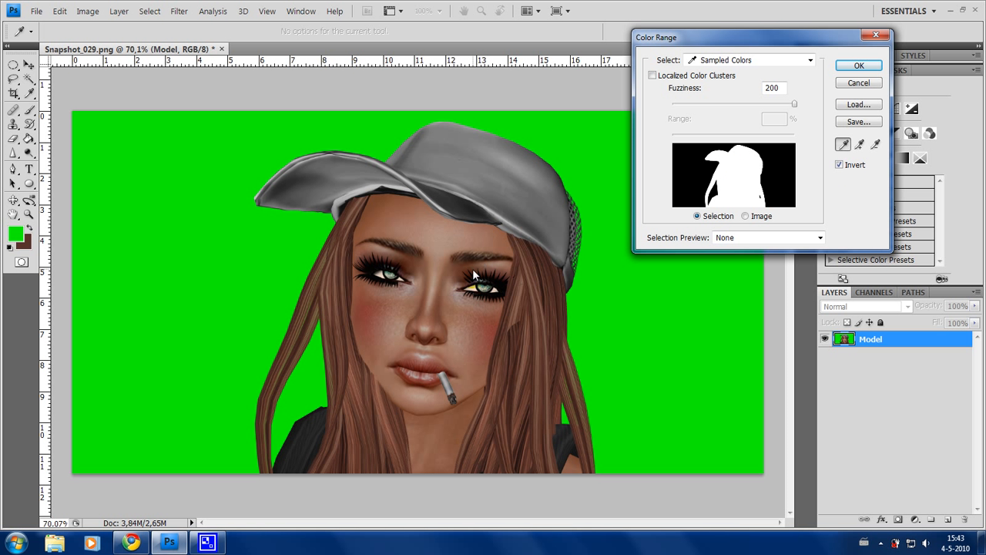
click(847, 164)
click(787, 199)
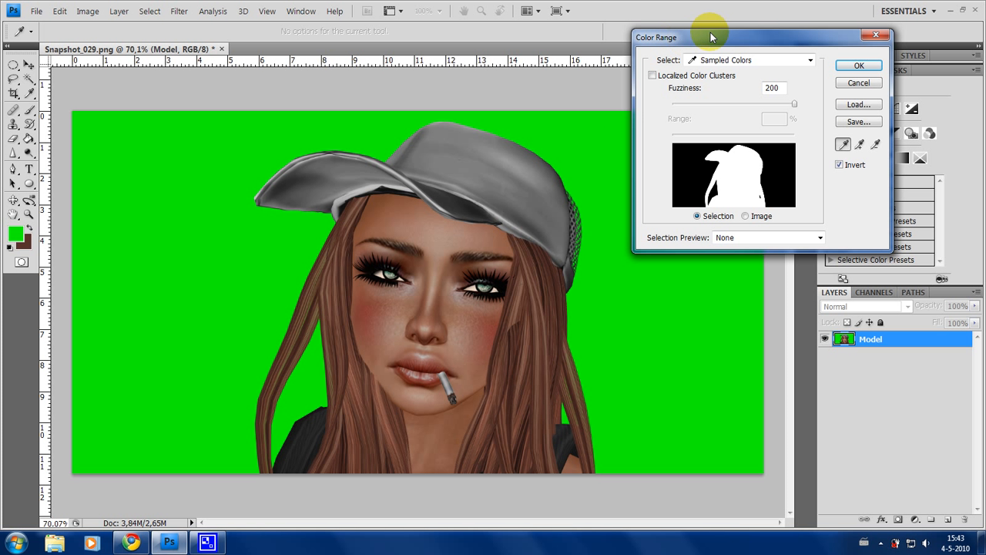
drag(724, 37, 748, 48)
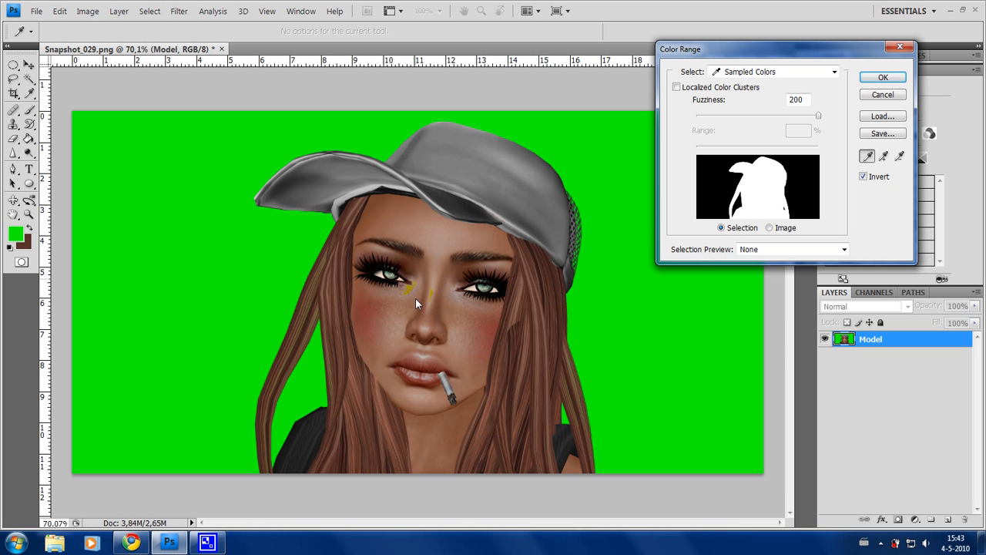
click(774, 182)
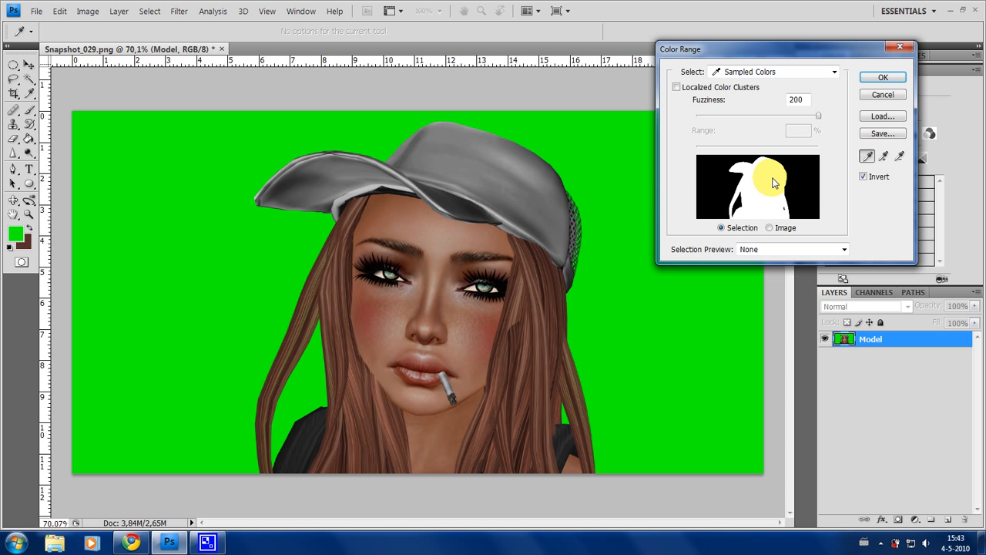
- Keep the Color Range Fuzziness at 200 and apply the inverted selection around the model
click(819, 116)
drag(732, 118, 869, 133)
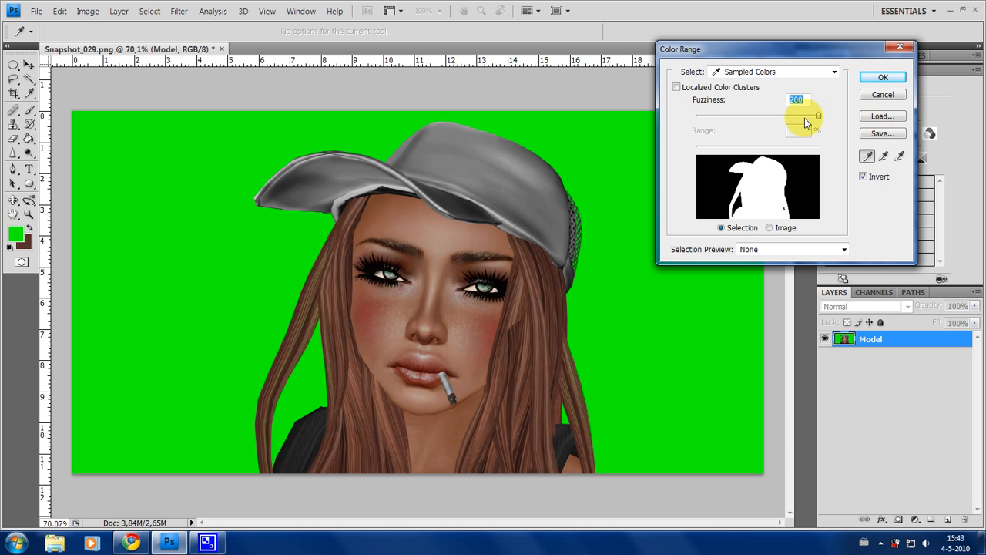
drag(790, 122, 846, 122)
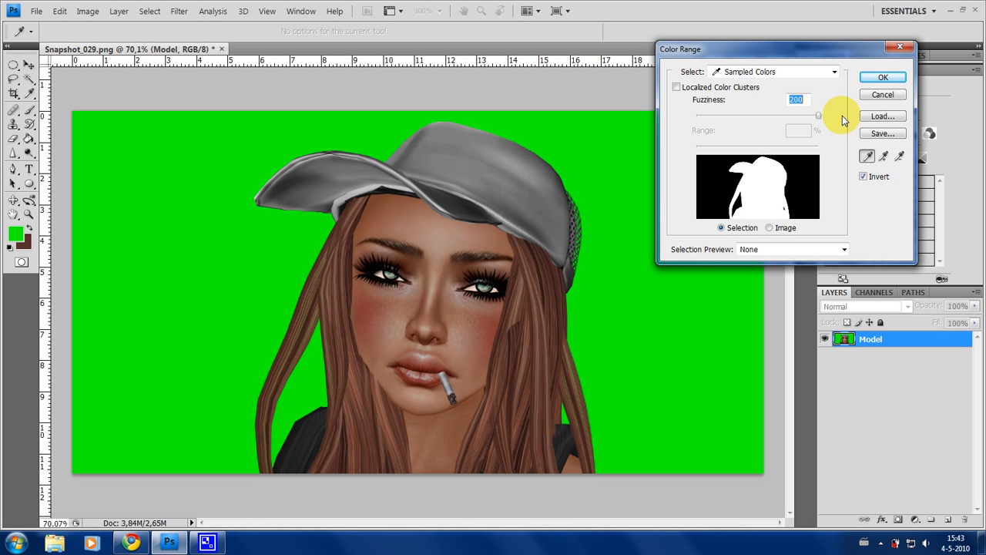
key(ctrl)
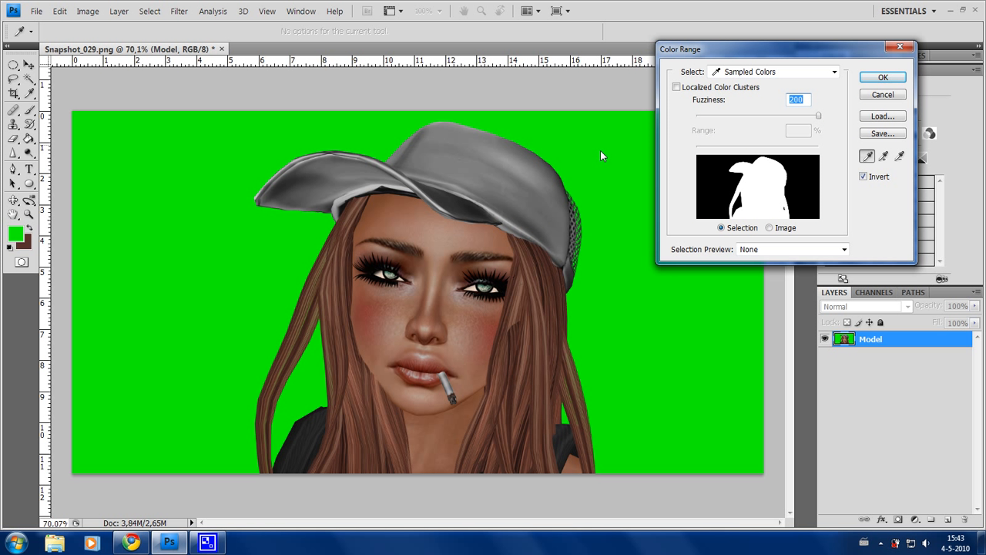
drag(747, 52, 809, 50)
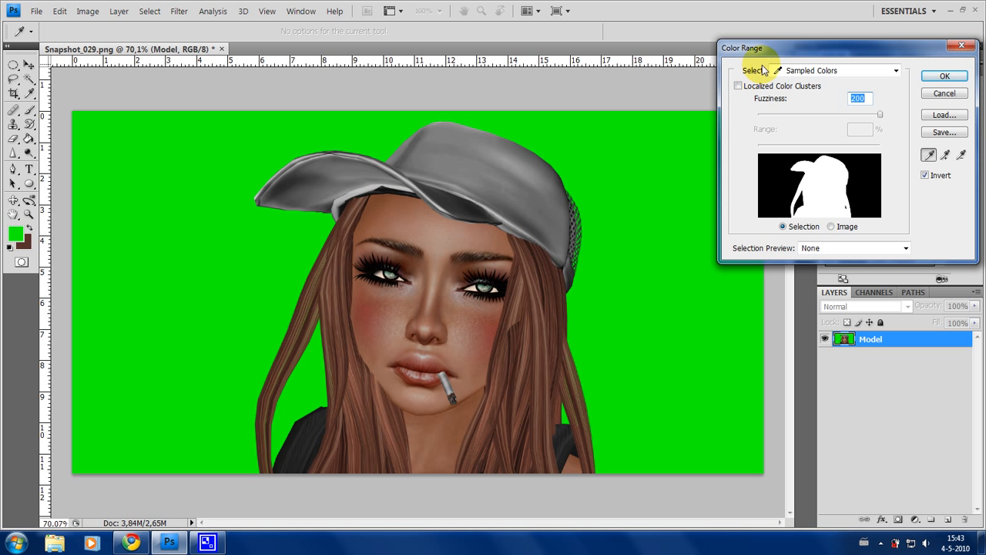
drag(785, 54, 780, 57)
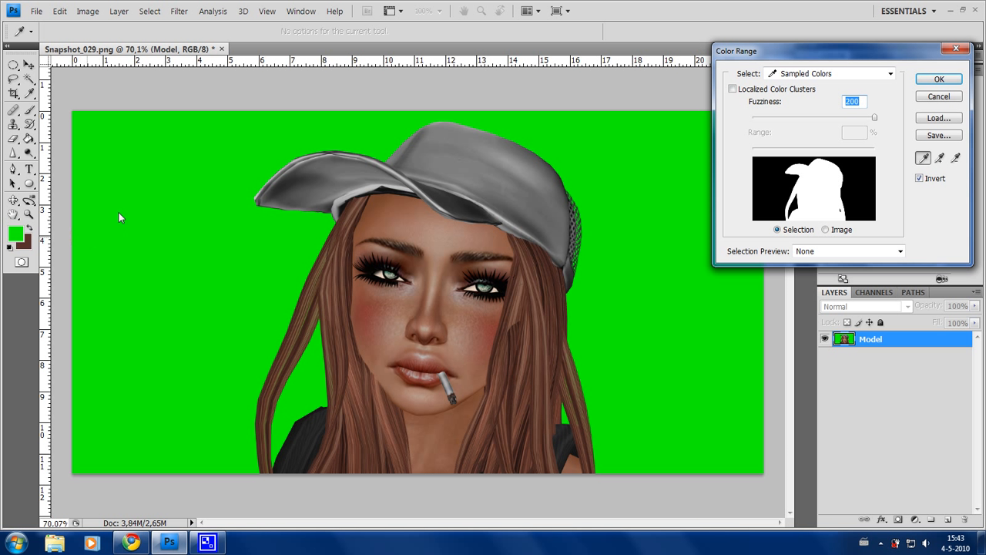
click(15, 233)
drag(809, 59, 780, 73)
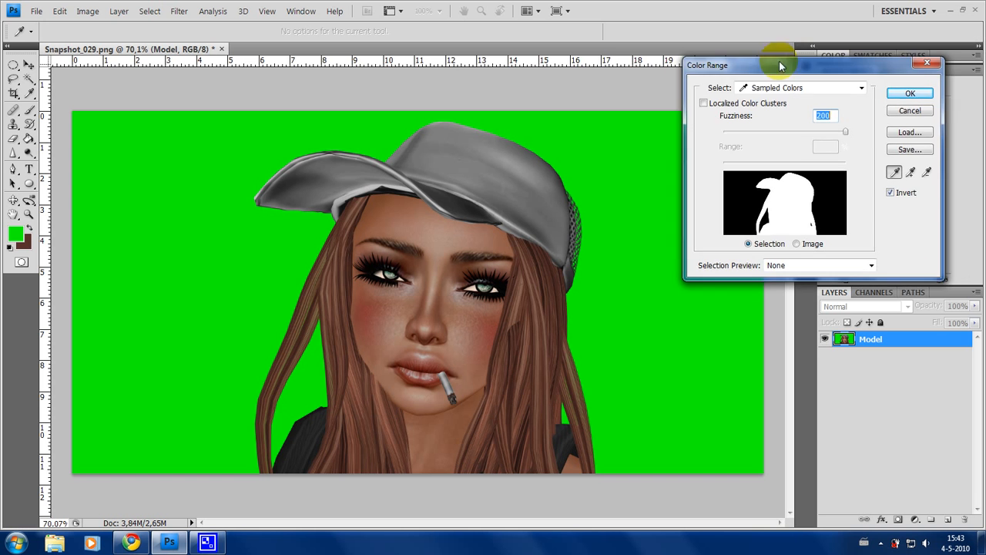
click(909, 93)
- Add a layer mask to the Model layer from the active selection to hide the green background
scroll(520, 330, up, 3)
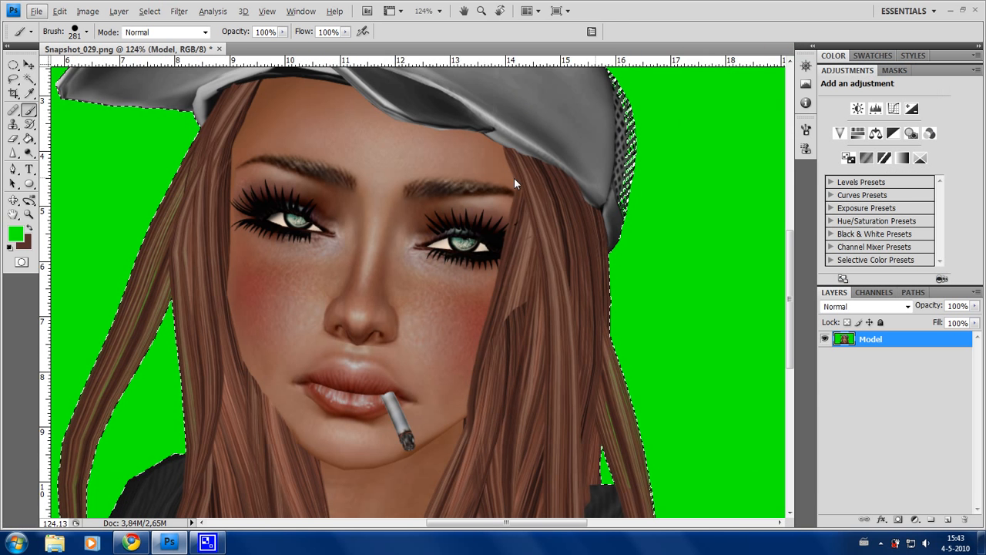
scroll(523, 280, down, 5)
click(892, 522)
click(895, 522)
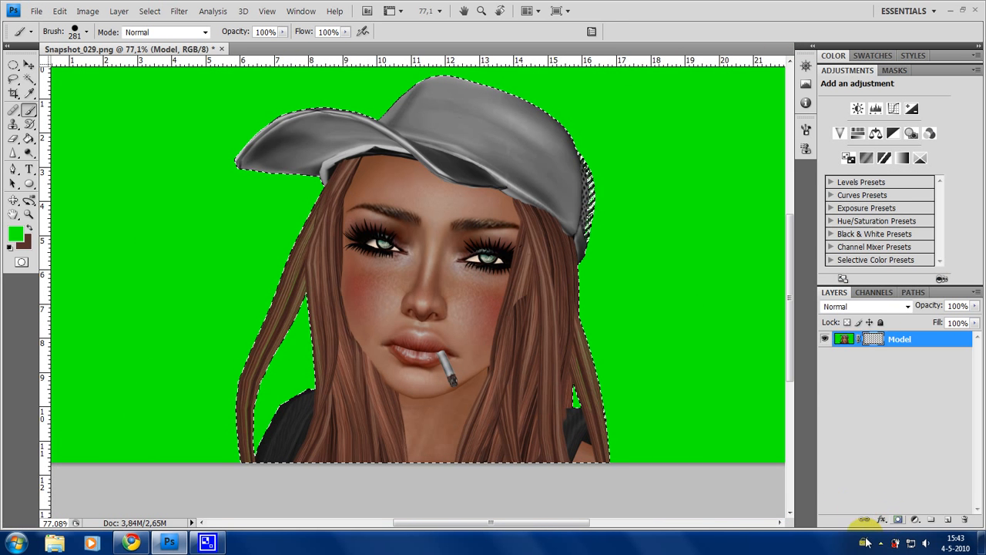
- Add a near-black (#0b0b0b) Solid Color fill layer and place it beneath the Model layer
drag(589, 234, 520, 323)
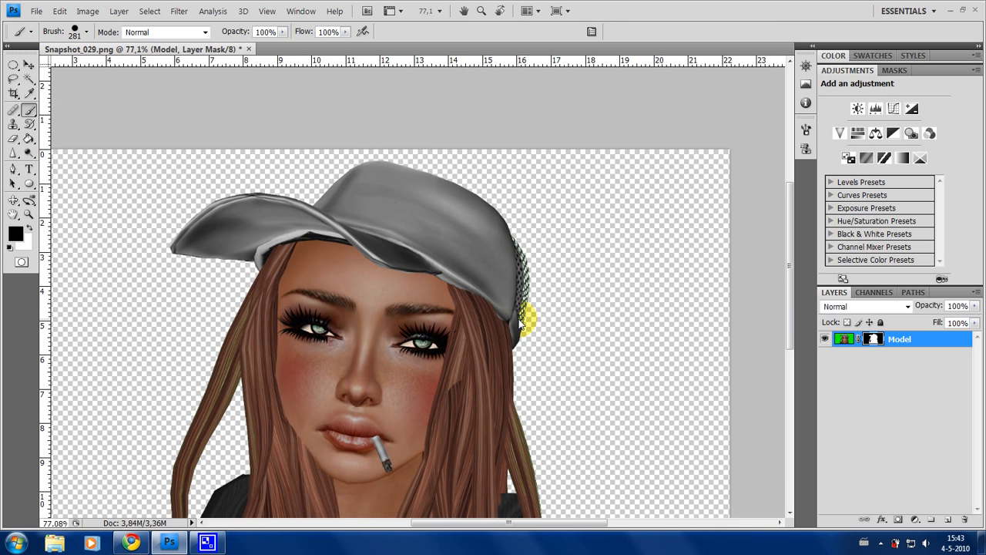
scroll(528, 374, up, 2)
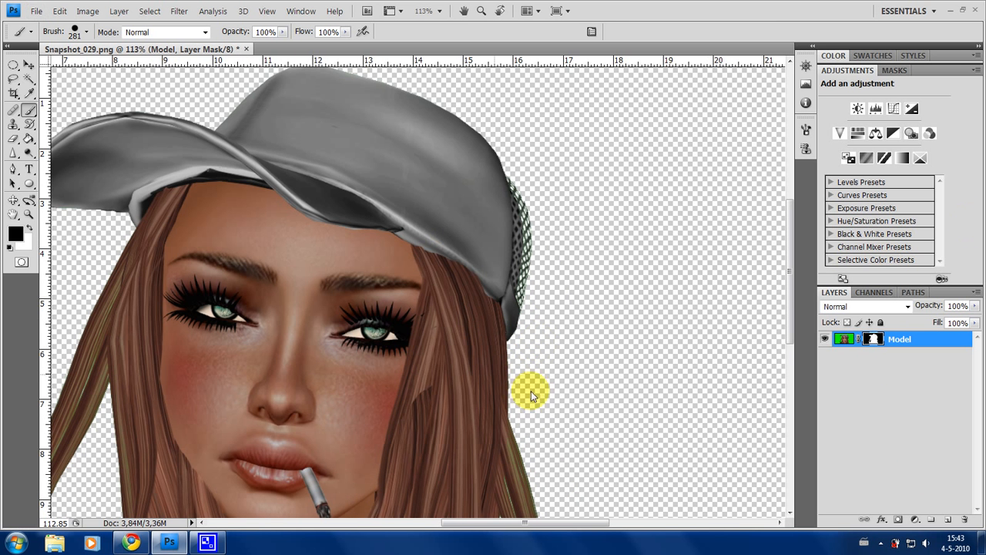
scroll(494, 175, down, 2)
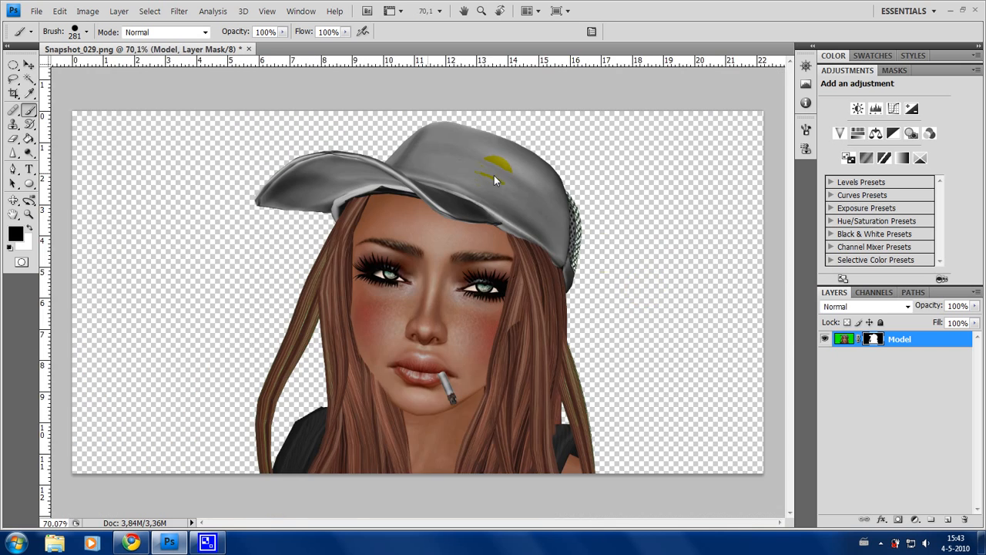
scroll(439, 158, up, 3)
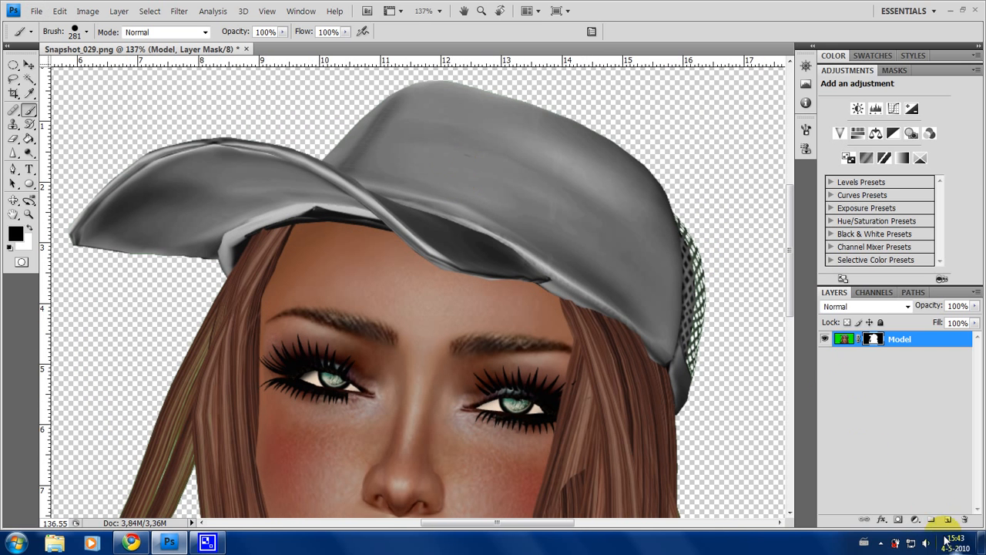
click(915, 519)
click(900, 259)
drag(611, 328, 563, 341)
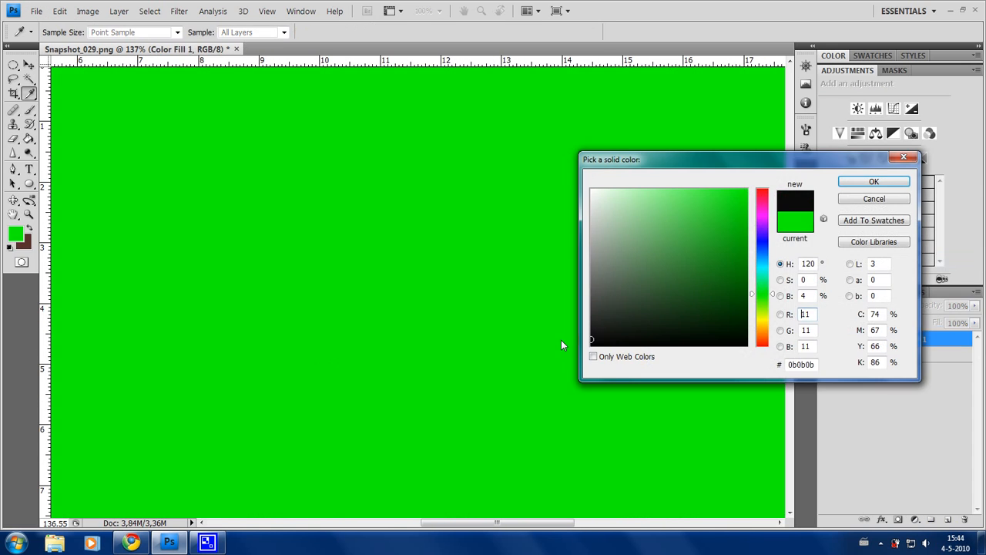
key(Return)
drag(842, 343, 853, 367)
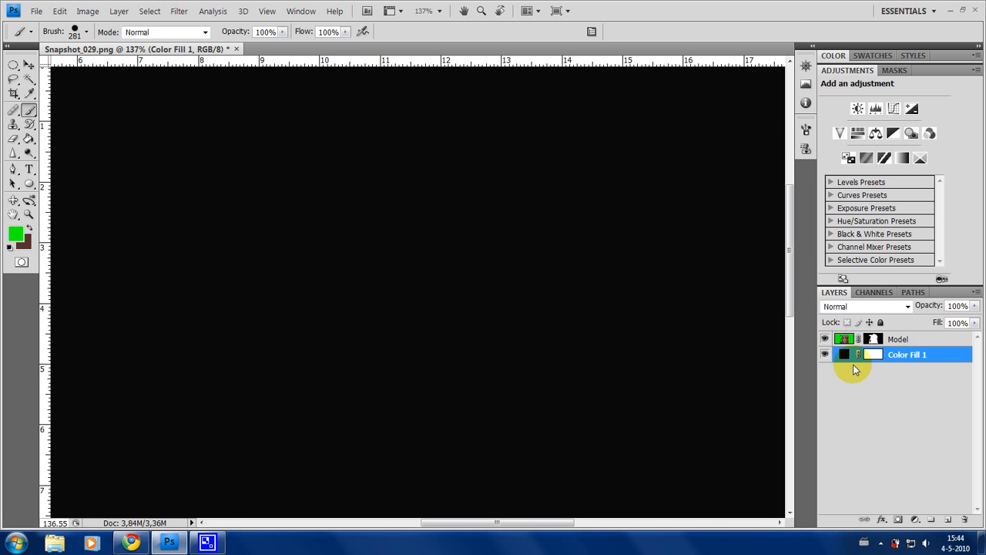
- Make the Model layer's mask active and load it as a selection around the figure
scroll(608, 138, up, 2)
scroll(628, 345, down, 2)
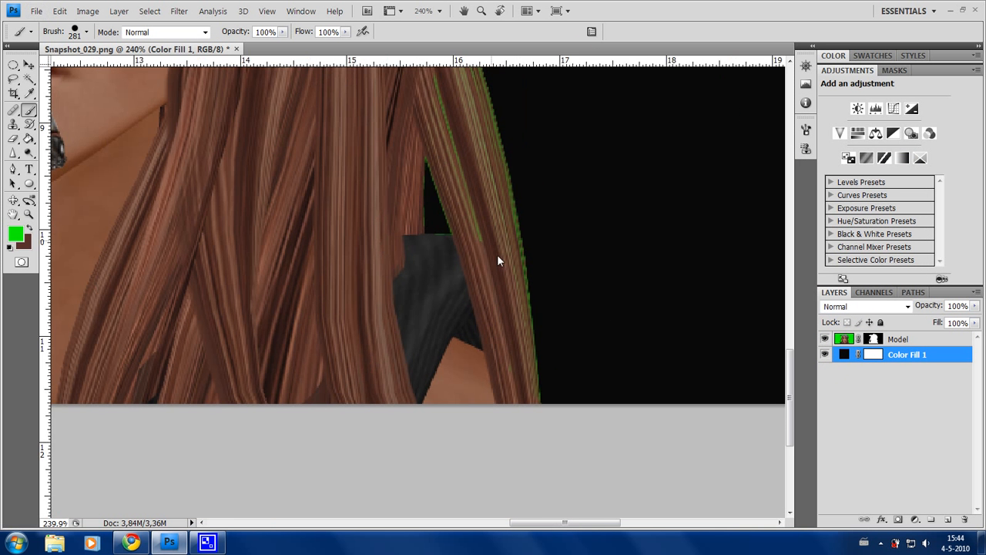
scroll(497, 254, up, 2)
scroll(543, 278, down, 2)
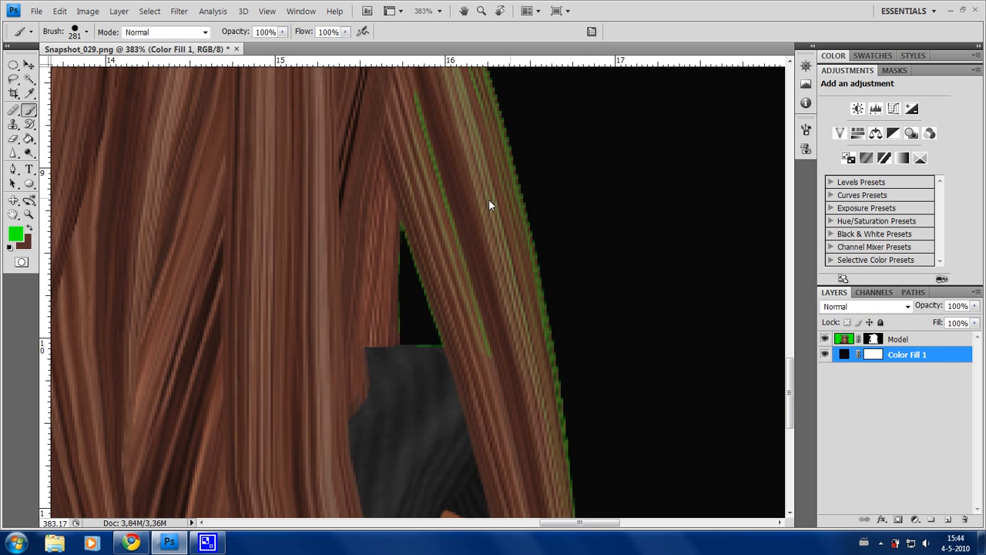
scroll(500, 255, down, 2)
scroll(432, 143, up, 3)
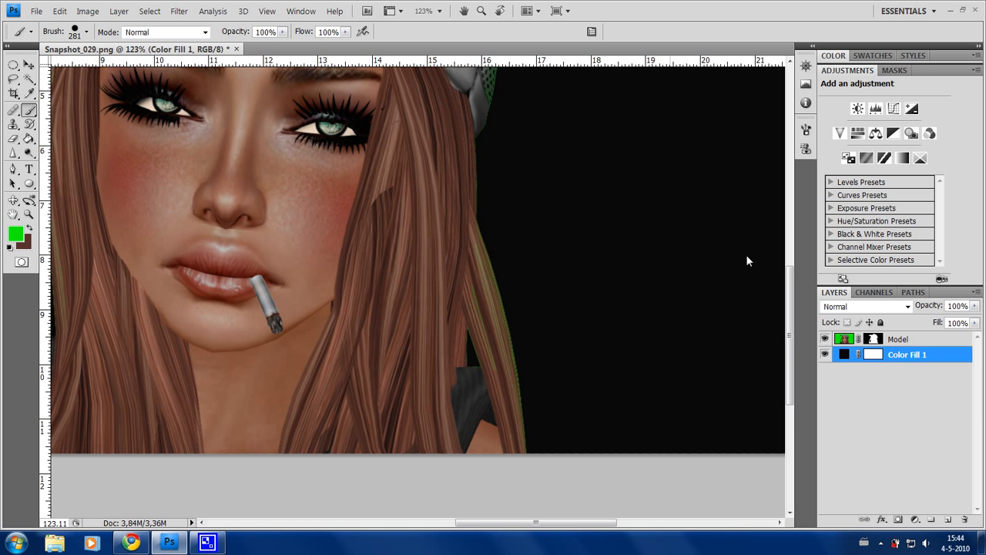
click(872, 339)
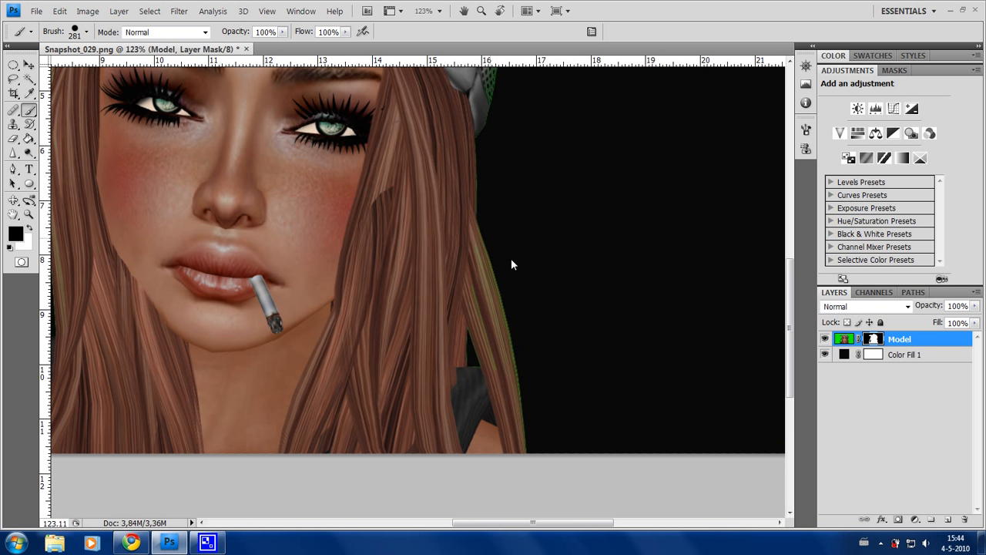
scroll(511, 264, up, 2)
scroll(556, 235, left, 1)
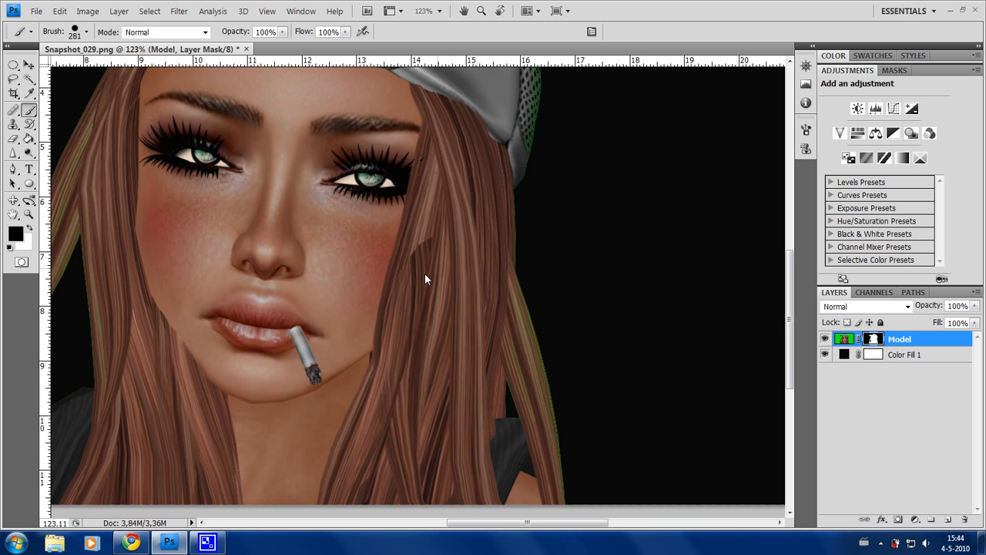
scroll(410, 164, down, 1)
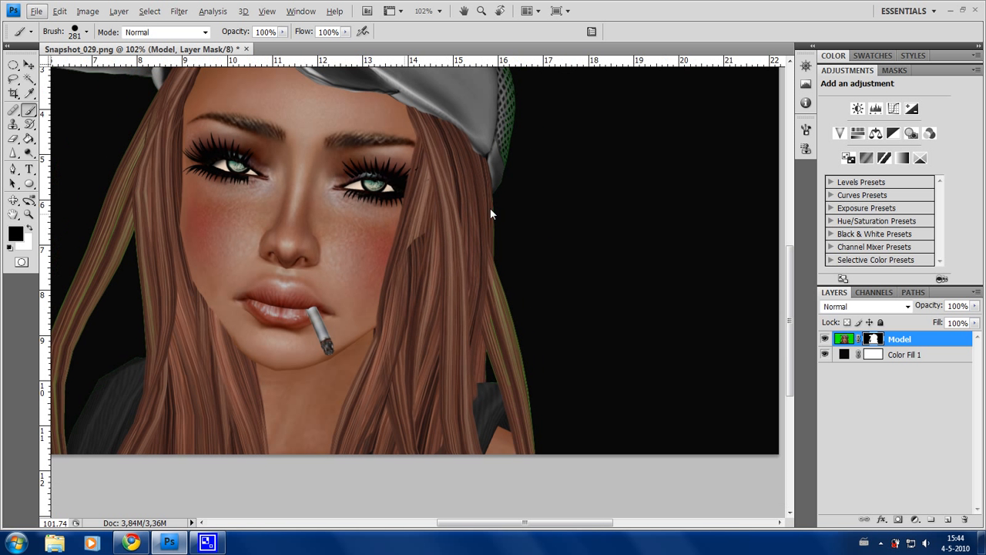
ctrl+click(879, 342)
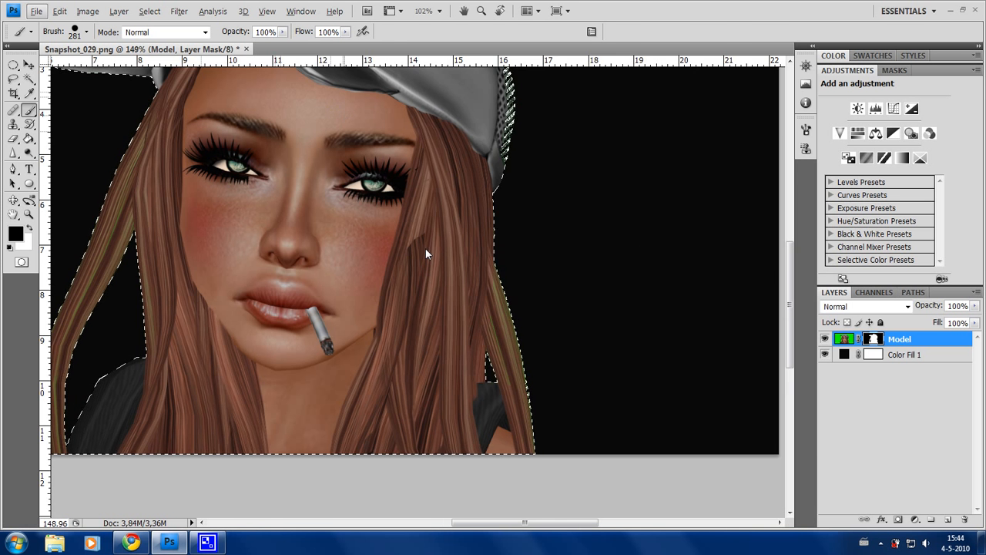
- Open Refine Edge for the loaded mask selection and set Contract/Expand to -36%
drag(426, 248, 478, 279)
click(177, 10)
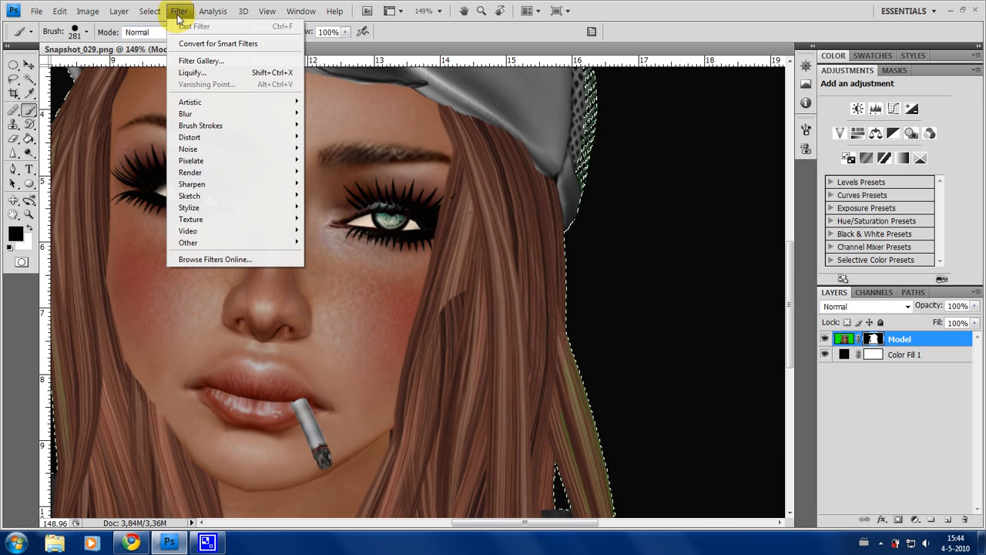
mouse_move(151, 10)
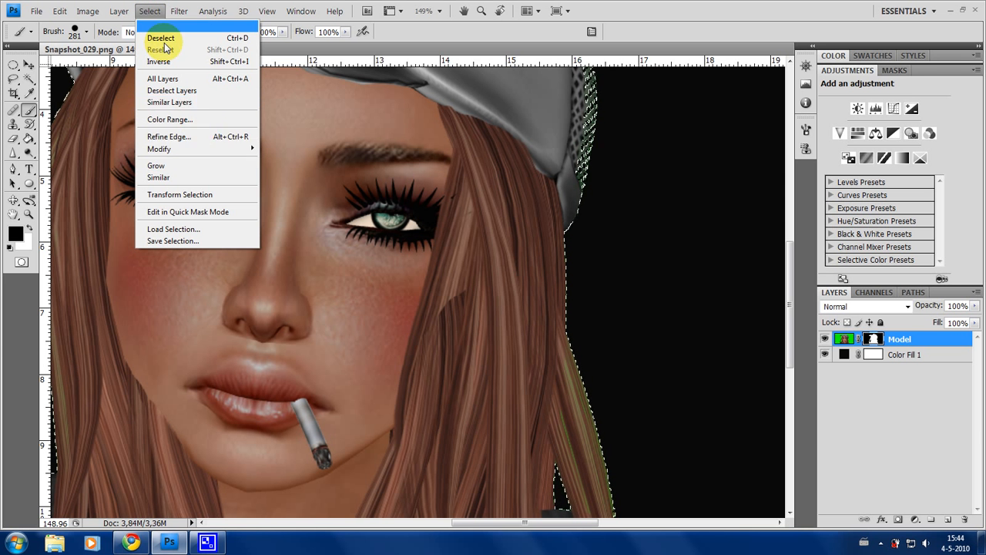
click(193, 136)
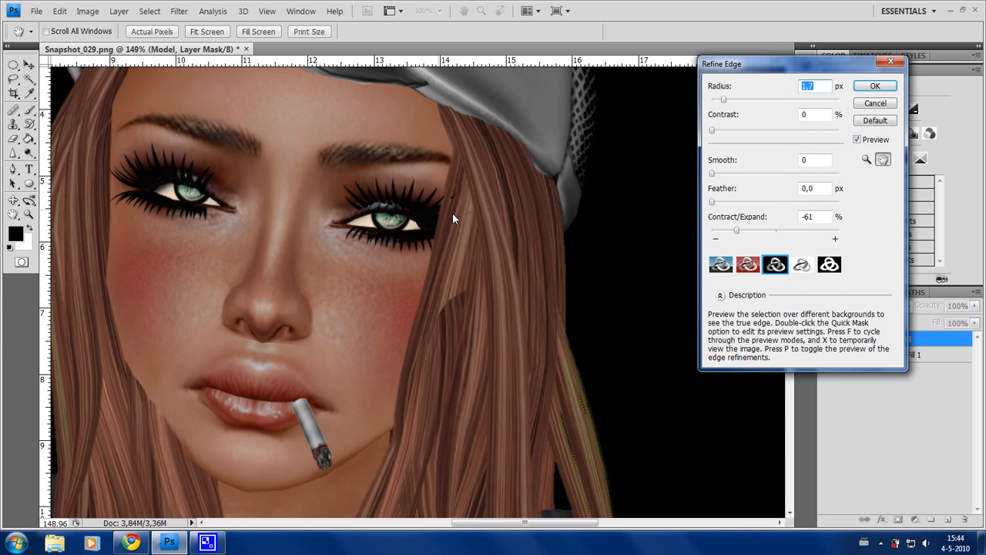
drag(452, 212, 373, 144)
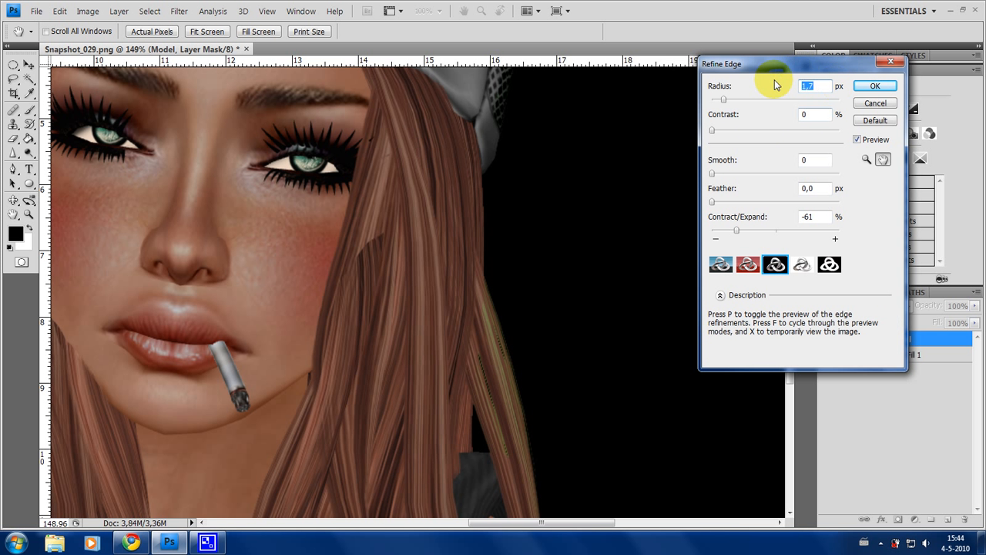
drag(774, 65, 745, 71)
click(721, 240)
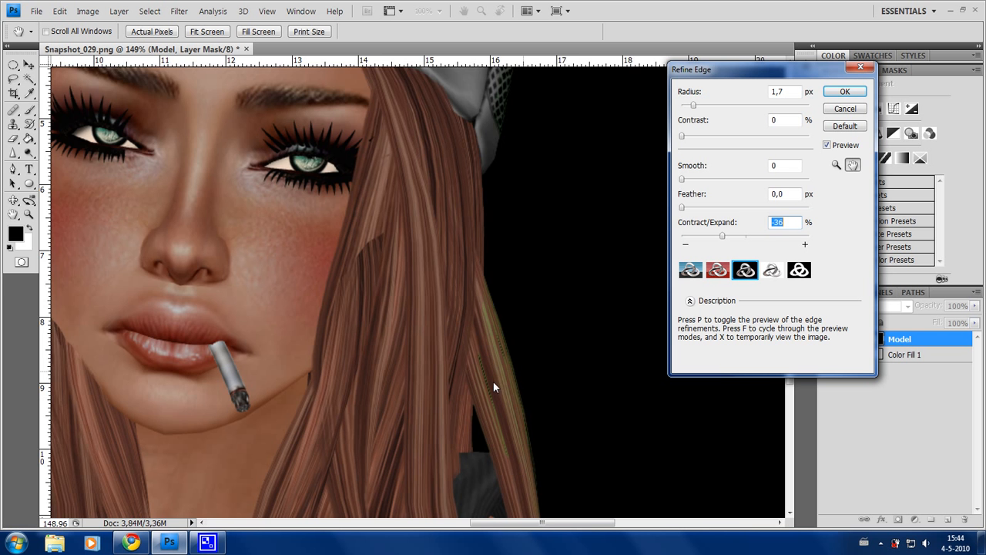
- Set Contract/Expand to -39% and inspect the green fringe on the outer hair strand beside the face
scroll(493, 383, up, 2)
scroll(528, 337, up, 1)
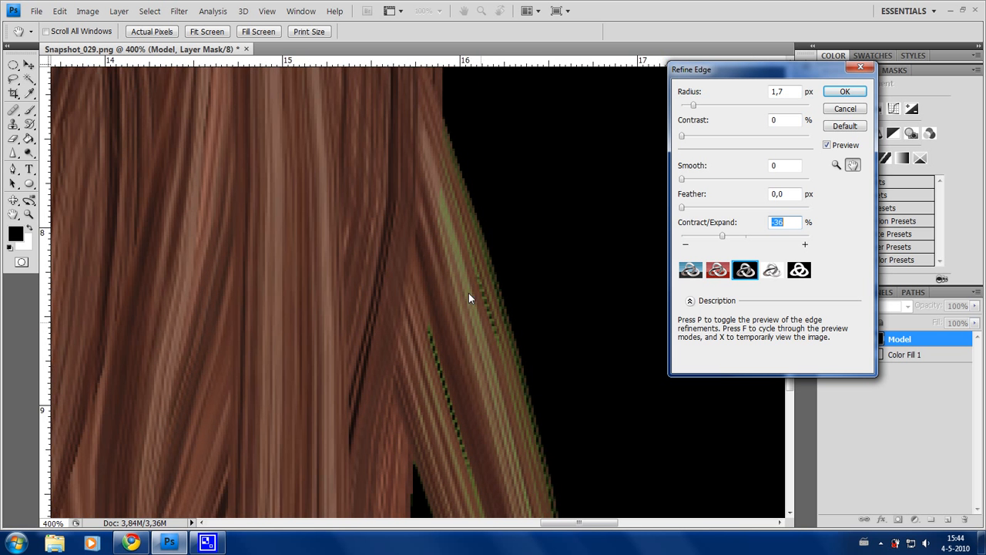
scroll(525, 425, up, 1)
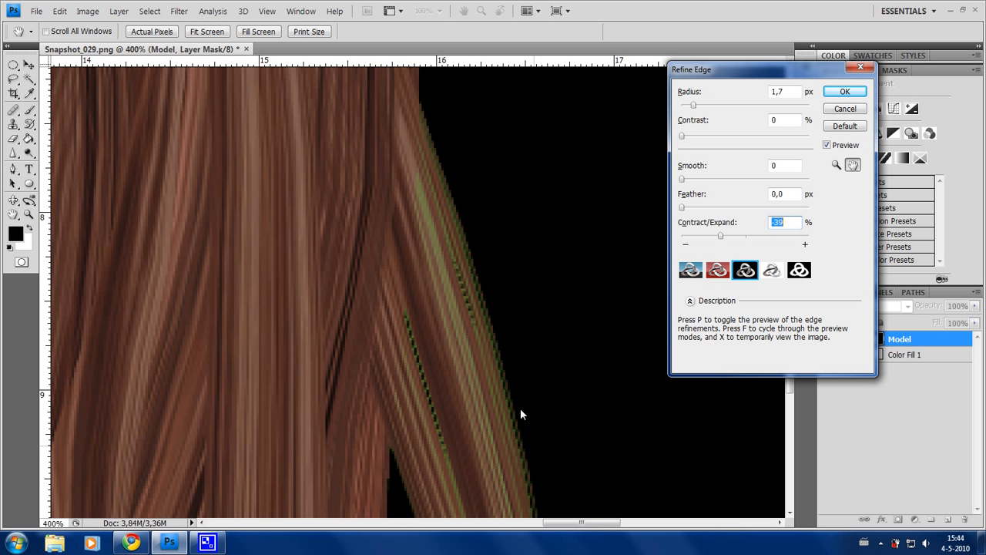
drag(530, 450, 464, 174)
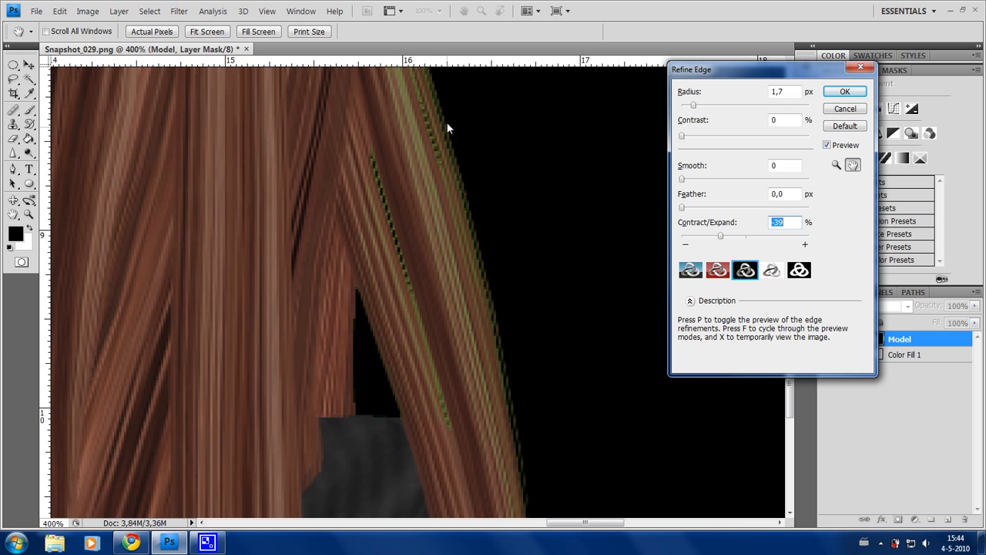
drag(448, 128, 505, 315)
drag(440, 203, 477, 272)
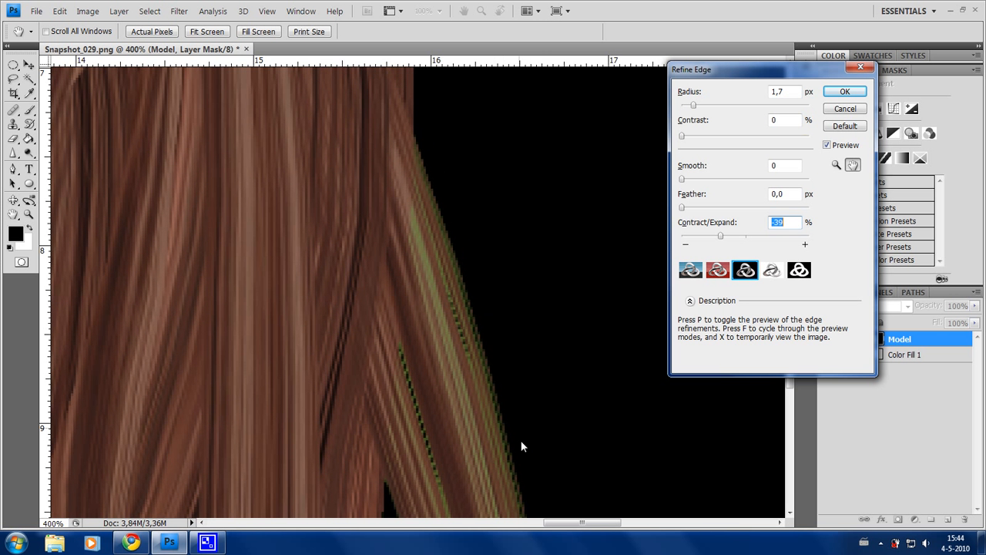
- Compare the standard, Quick Mask, black, white and mask previews of the hair edge, ending on the white background
click(717, 270)
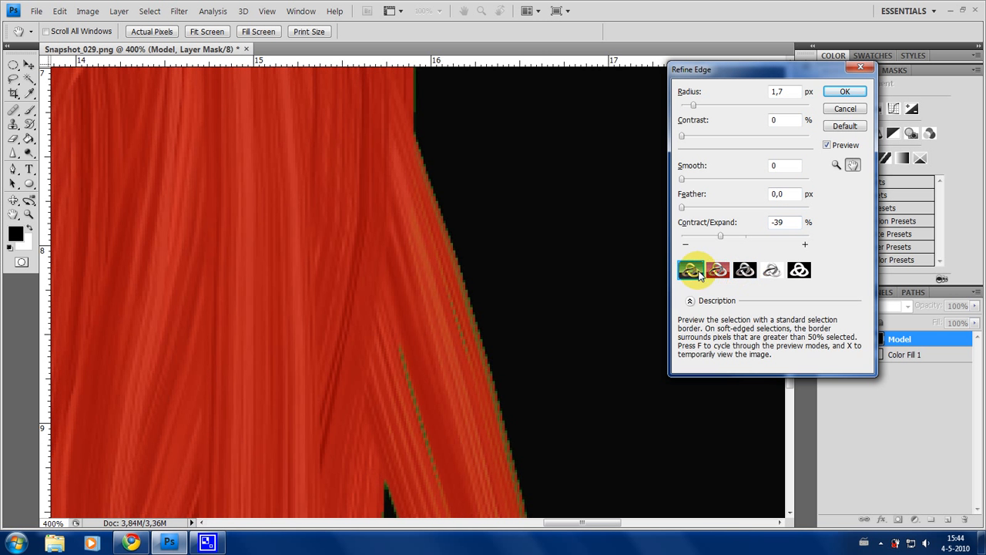
click(692, 270)
click(744, 270)
click(771, 270)
click(798, 270)
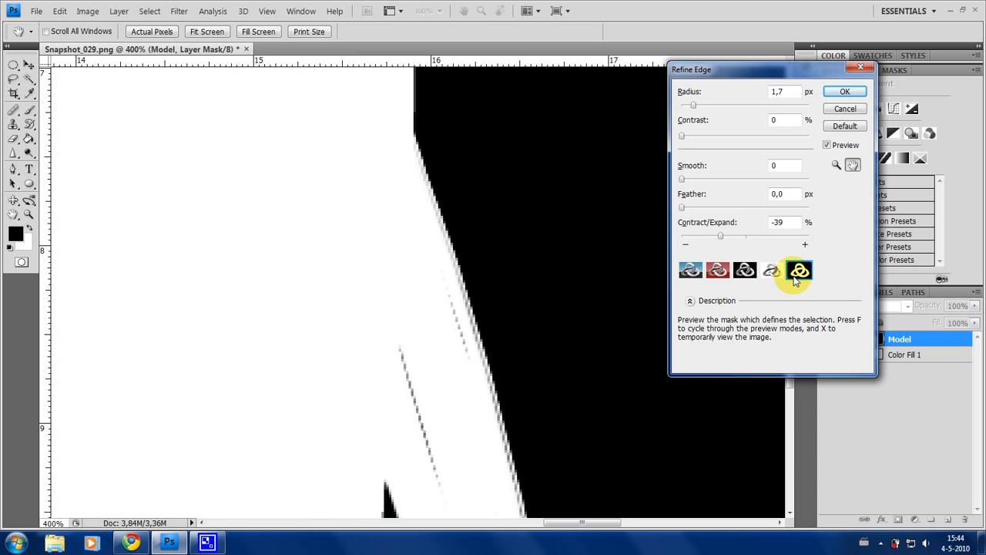
click(771, 269)
click(744, 270)
click(718, 270)
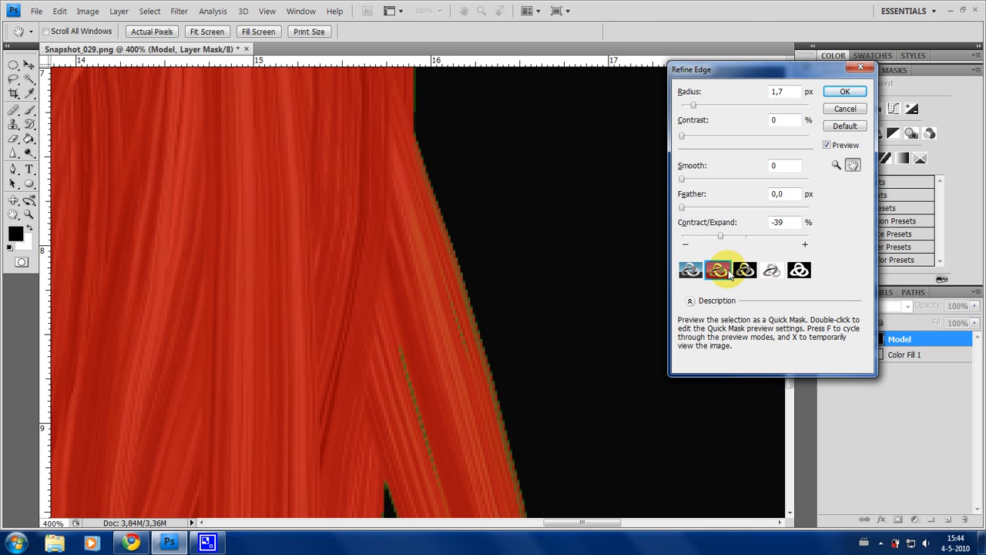
drag(436, 305, 565, 240)
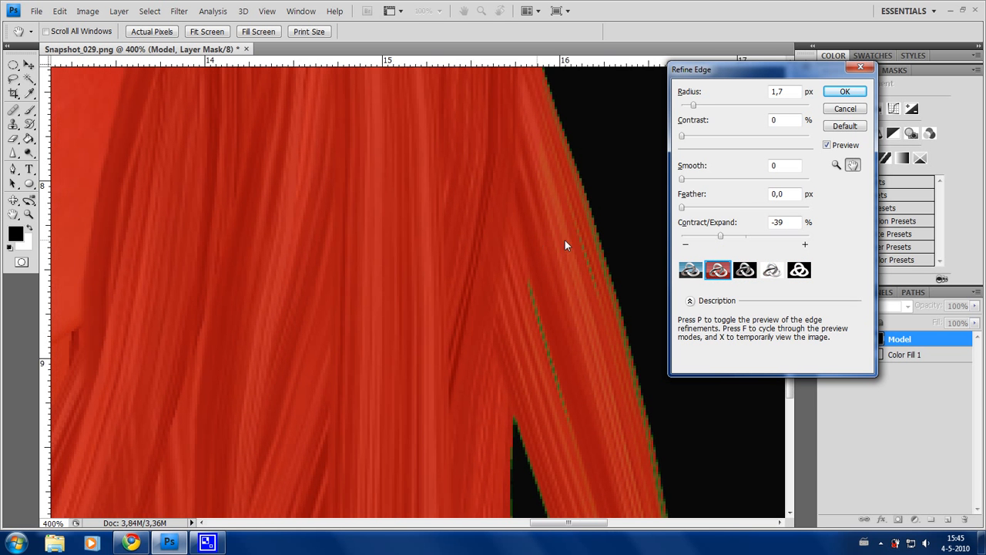
click(772, 270)
drag(431, 126, 423, 108)
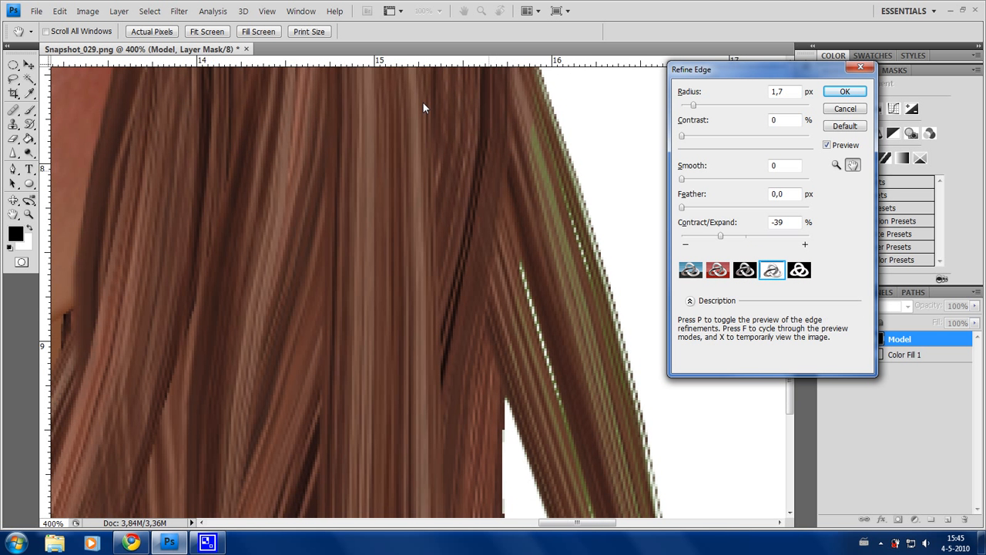
- Set the edge refinement's Smooth to 7 and Contract/Expand to -100%
drag(720, 235, 727, 235)
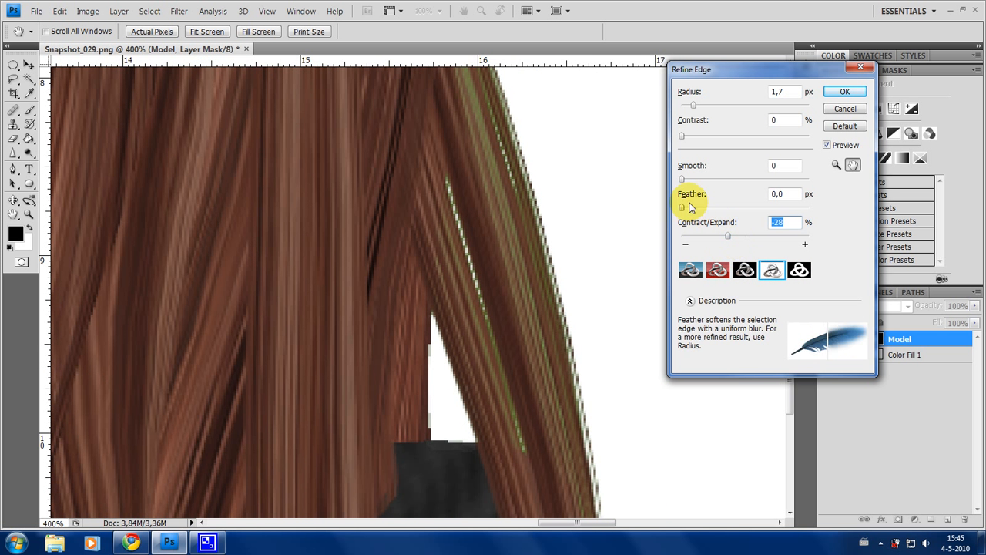
drag(681, 178, 687, 181)
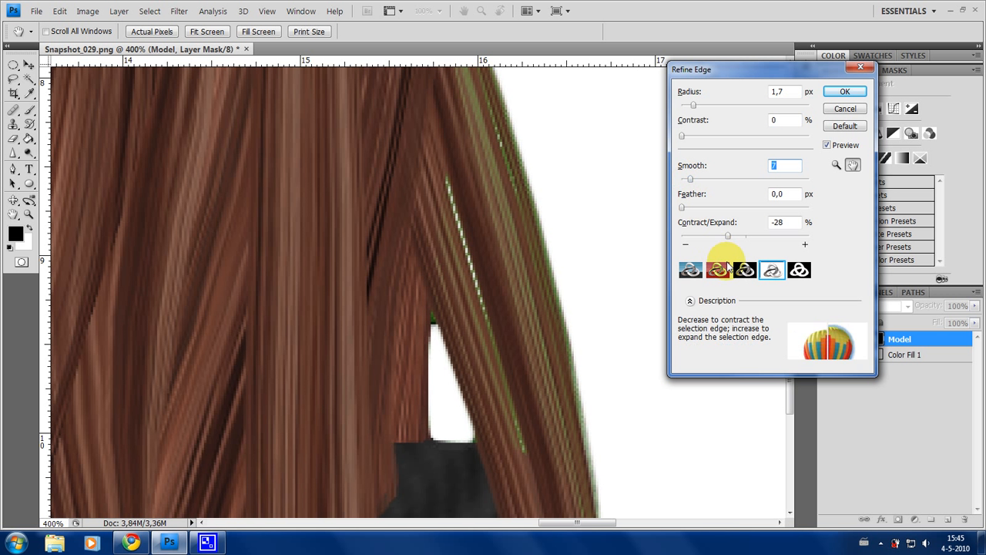
click(727, 239)
drag(718, 238, 661, 223)
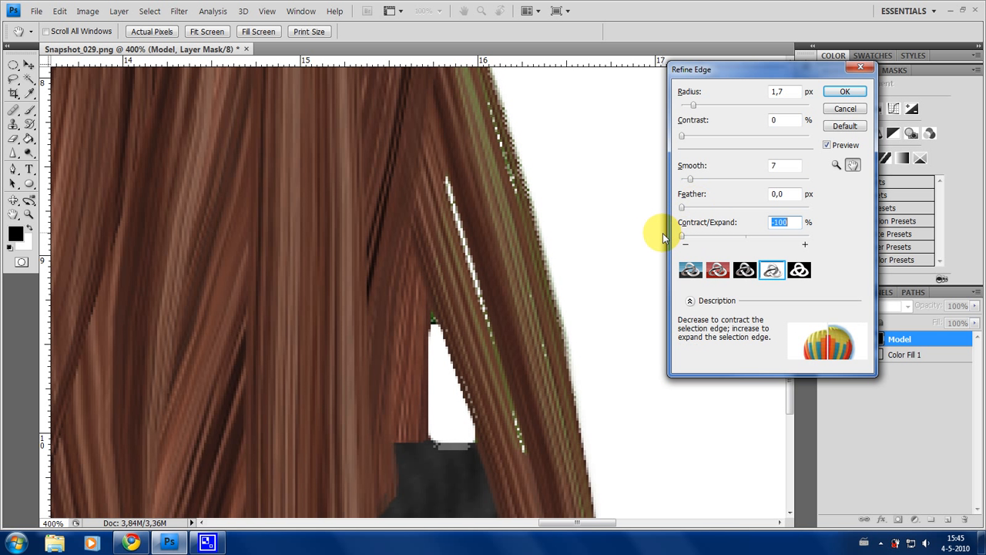
- Check the hair strands on both sides of the face against white and apply the refined selection
drag(547, 382, 531, 291)
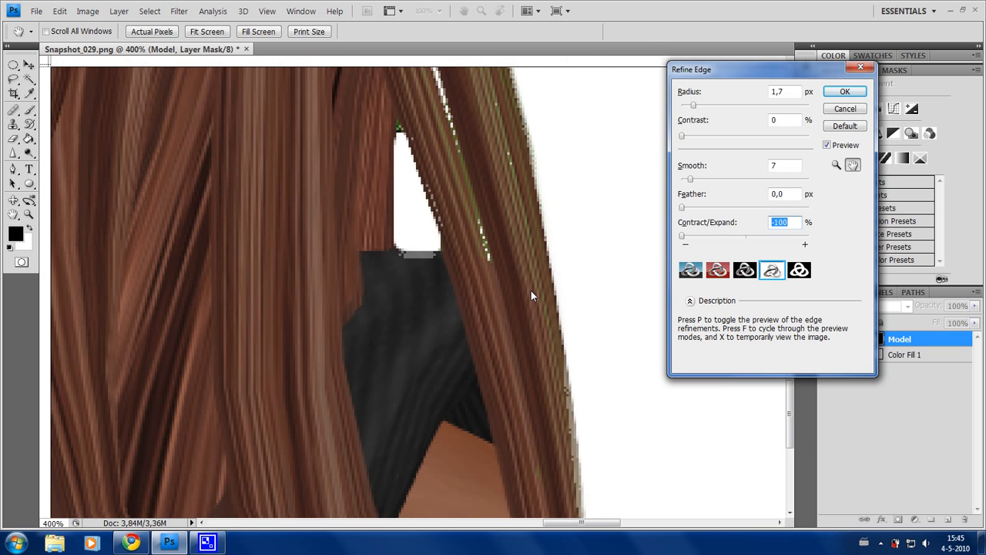
drag(514, 115, 347, 539)
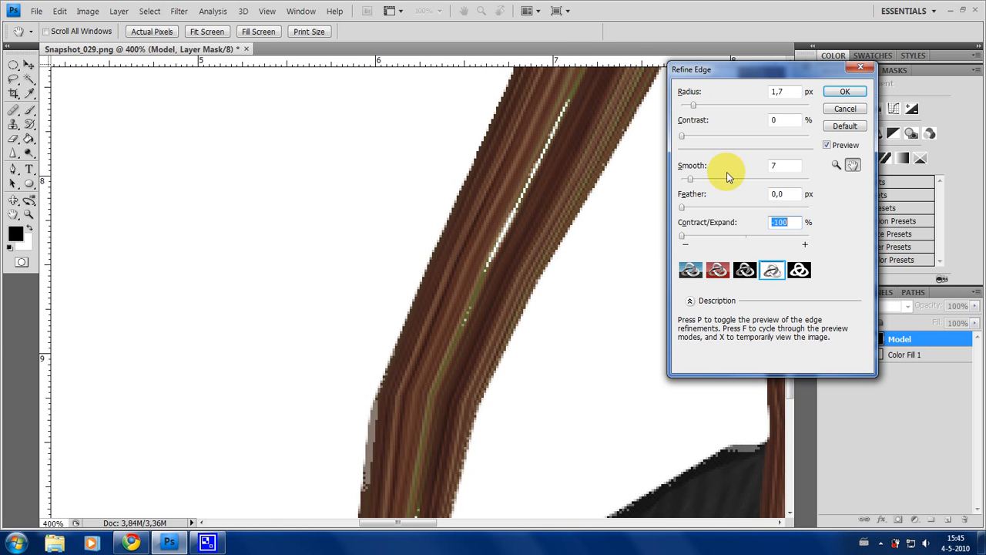
drag(410, 327, 426, 332)
drag(584, 260, 520, 257)
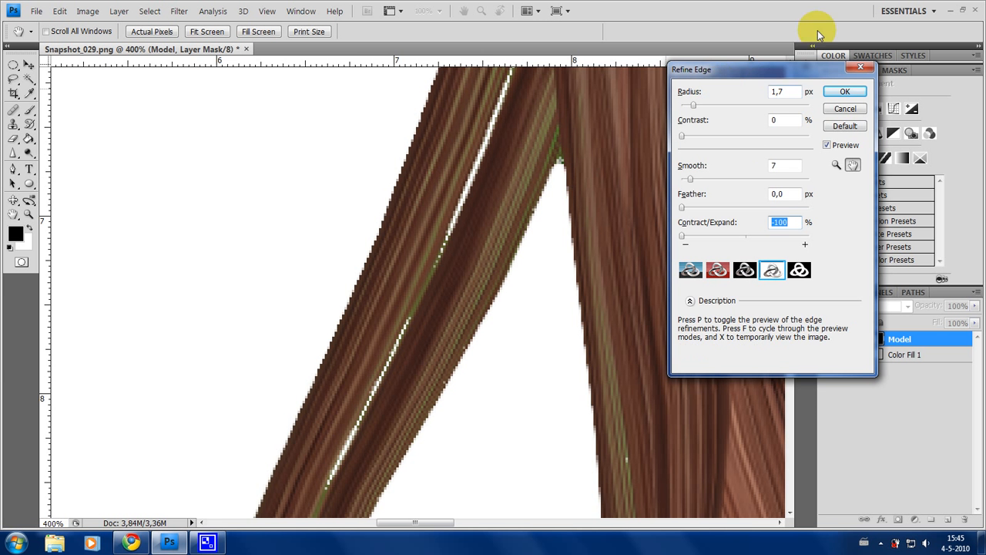
drag(768, 70, 630, 81)
drag(378, 252, 357, 192)
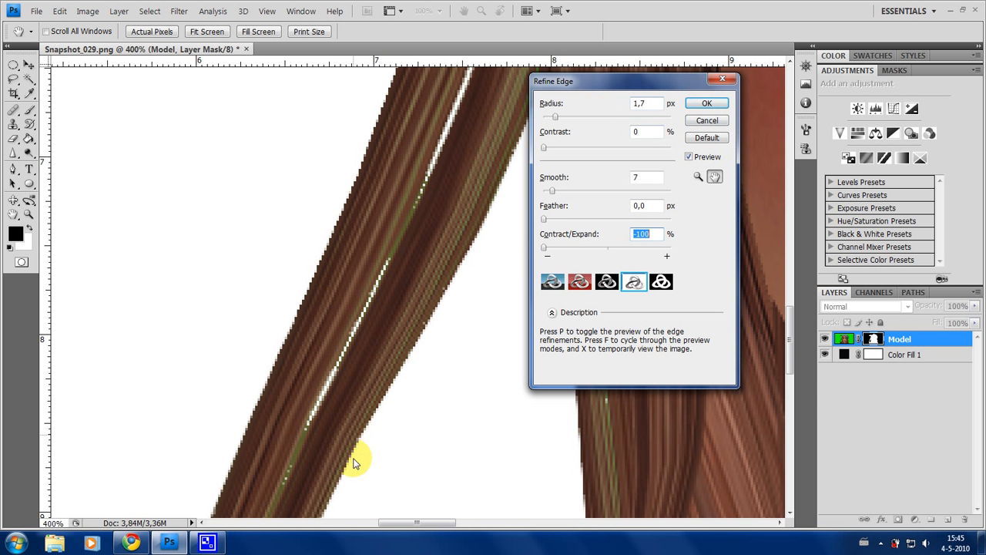
drag(412, 388, 376, 391)
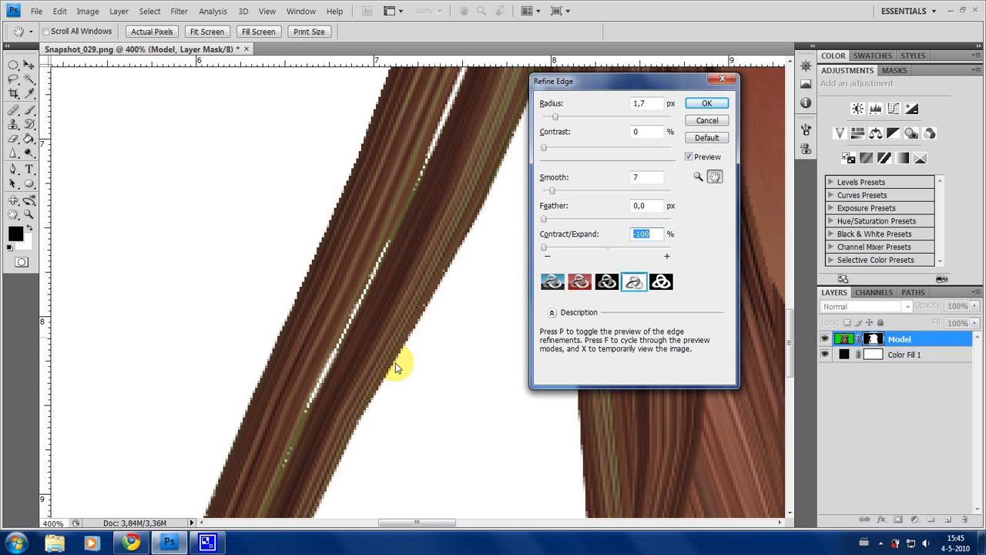
key(ctrl+minus)
click(704, 105)
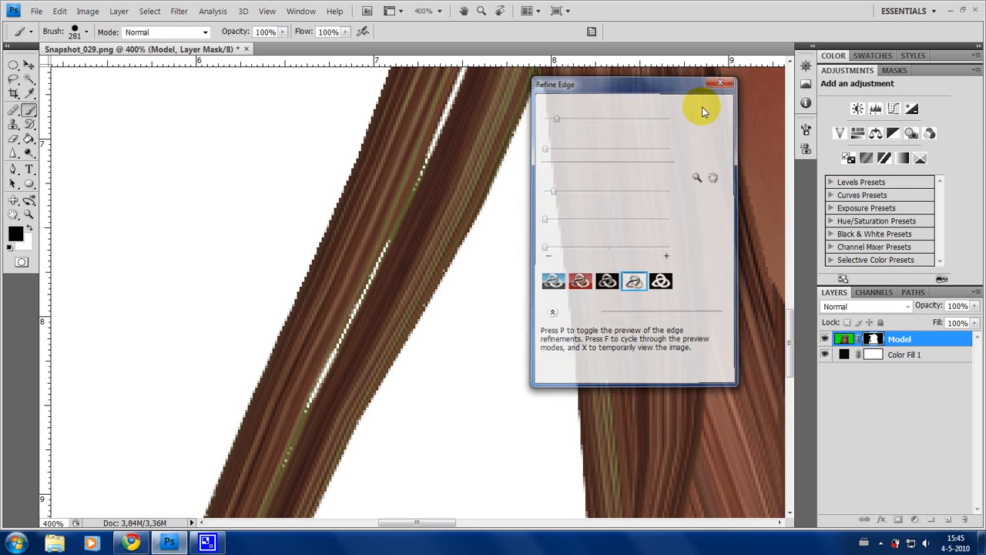
- Invert the refined selection so it covers the background and the green fringe
key(ctrl+minus)
click(213, 11)
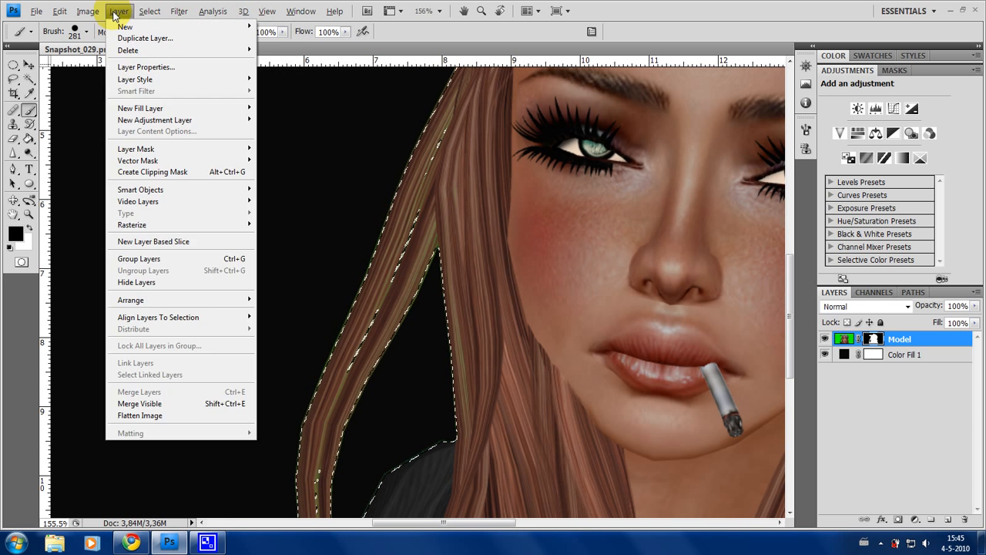
mouse_move(149, 10)
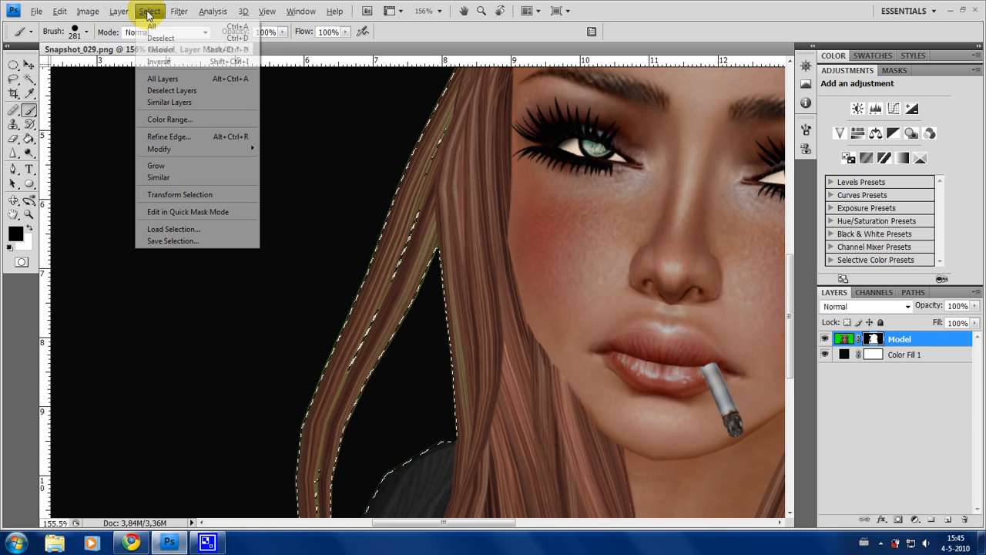
click(190, 61)
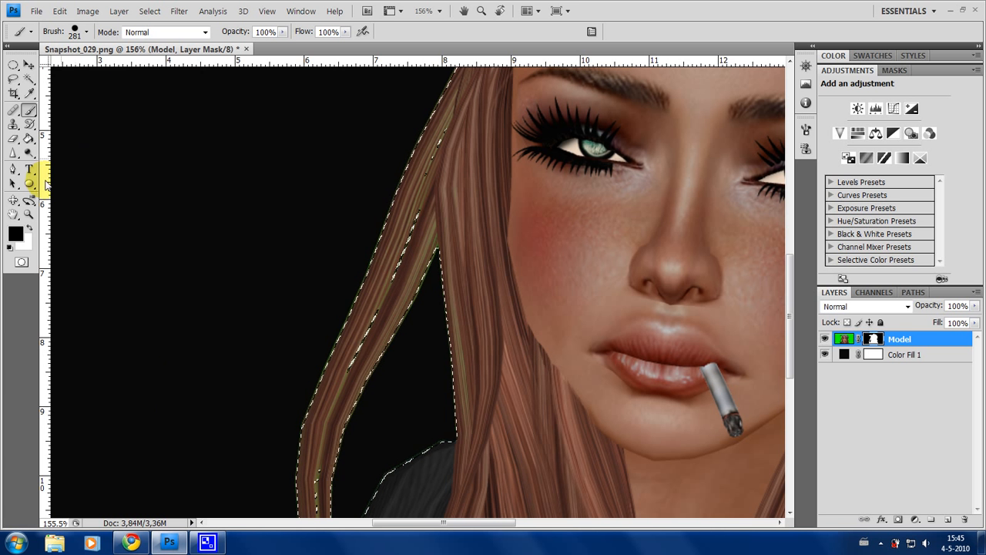
- Keep black as the foreground colour and choose a soft round brush with 0% hardness, resized to 202 px
click(15, 233)
click(894, 183)
right_click(587, 210)
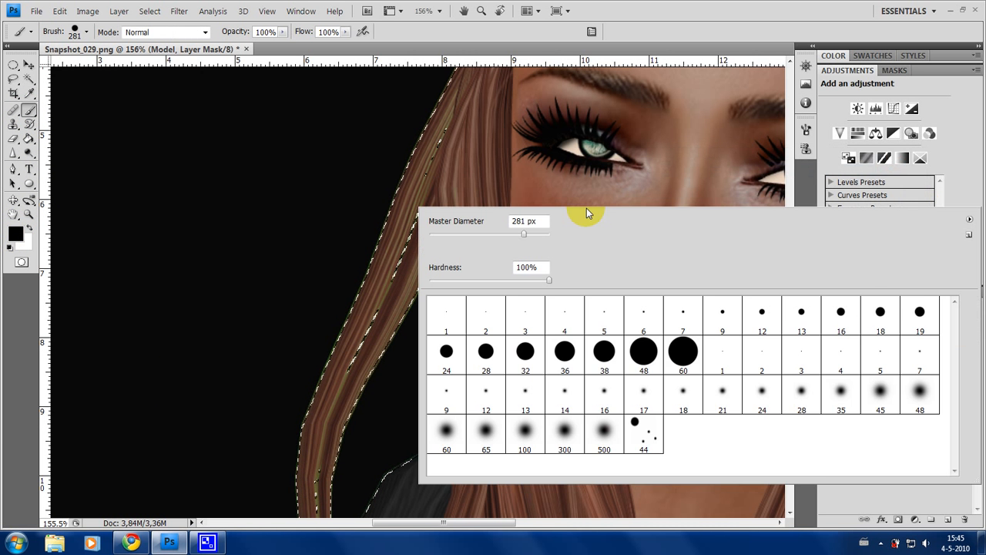
click(567, 432)
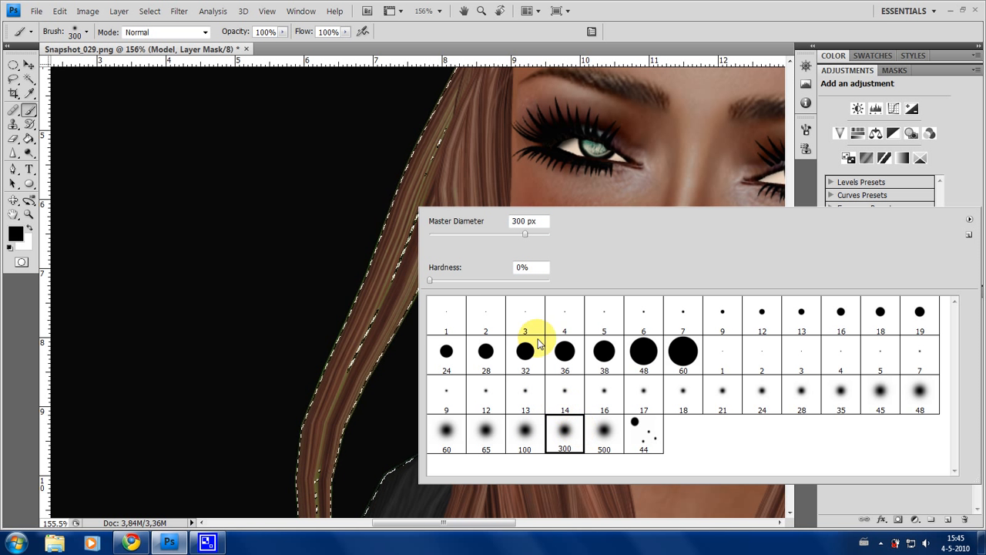
alt+right_click(289, 244)
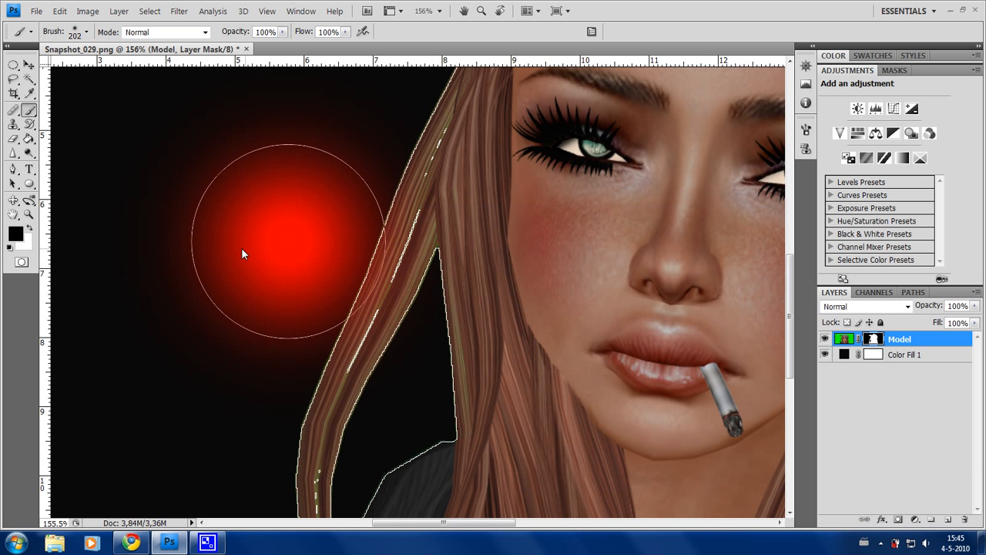
- Toggle the selection outline around the outer hair strand off and on, leaving it off for painting
scroll(565, 323, right, 10)
scroll(565, 323, down, 2)
scroll(506, 272, up, 5)
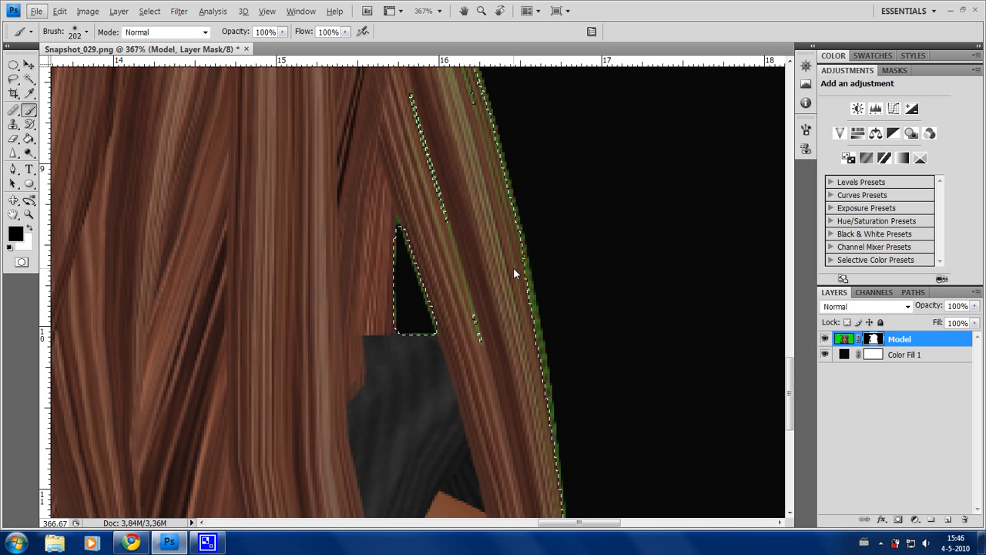
key(ctrl+d)
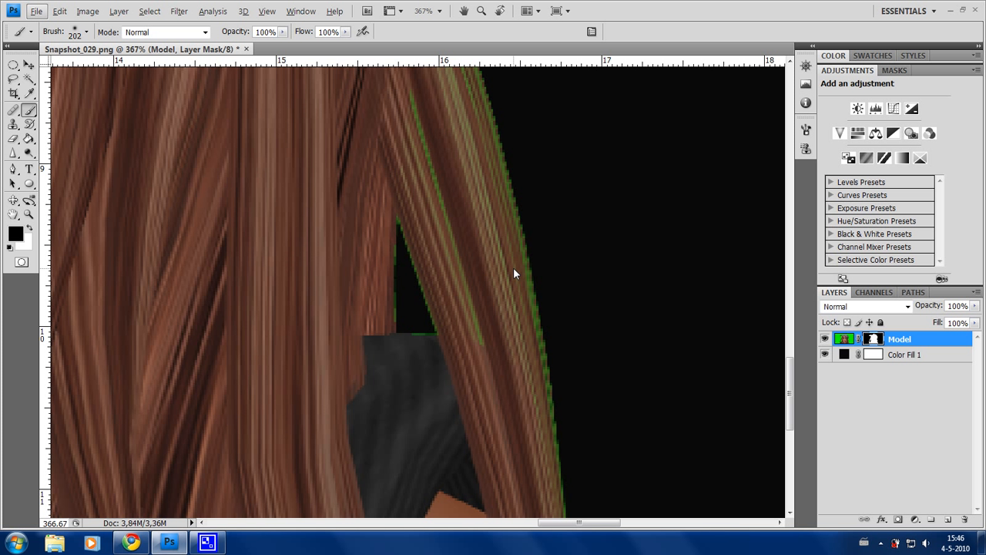
key(ctrl+z)
key(ctrl+d)
key(ctrl+z)
key(ctrl+d)
- Paint black on the Model layer mask along the lower outer hair strand's green fringe, reducing the brush to 87 and 55 px
mouse_move(602, 302)
mouse_down()
mouse_move(527, 325)
mouse_move(513, 343)
mouse_up()
drag(593, 356, 587, 341)
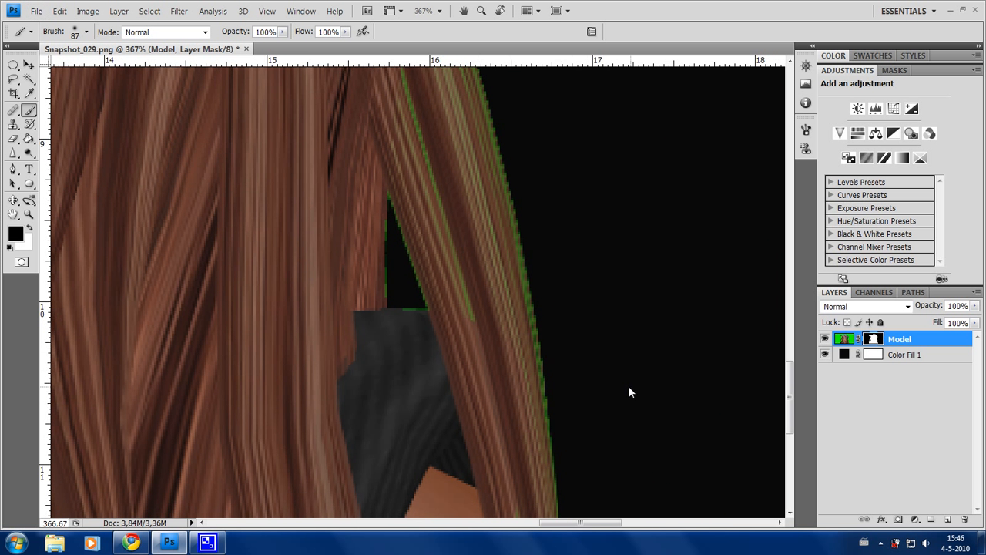
drag(629, 390, 605, 389)
scroll(590, 284, down, 5)
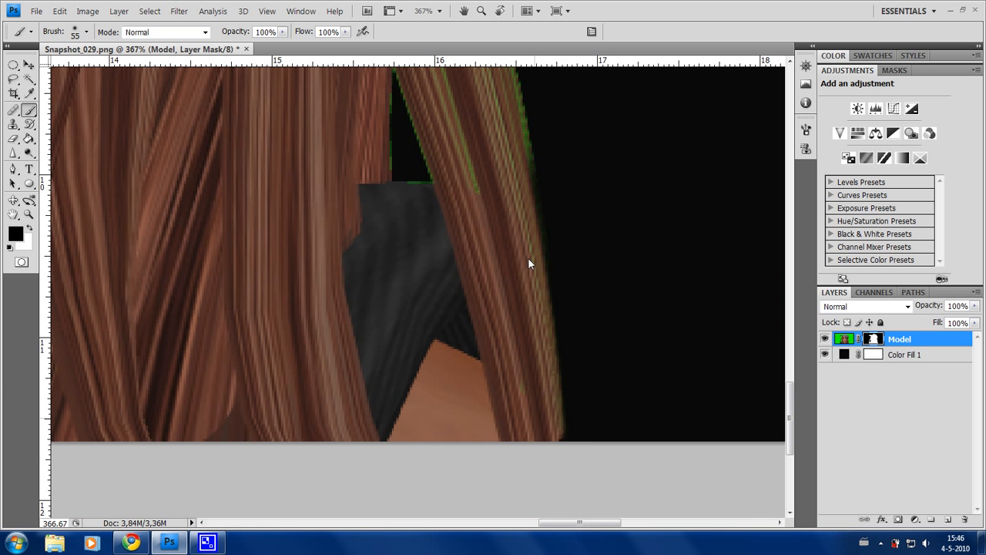
scroll(530, 278, up, 3)
scroll(534, 301, down, 3)
click(568, 480)
scroll(547, 425, up, 3)
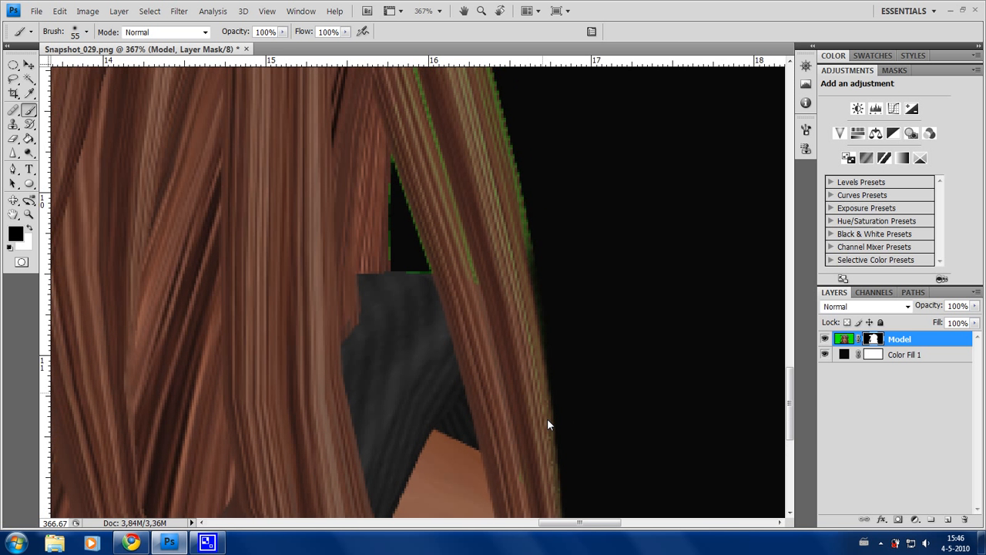
drag(522, 223, 552, 312)
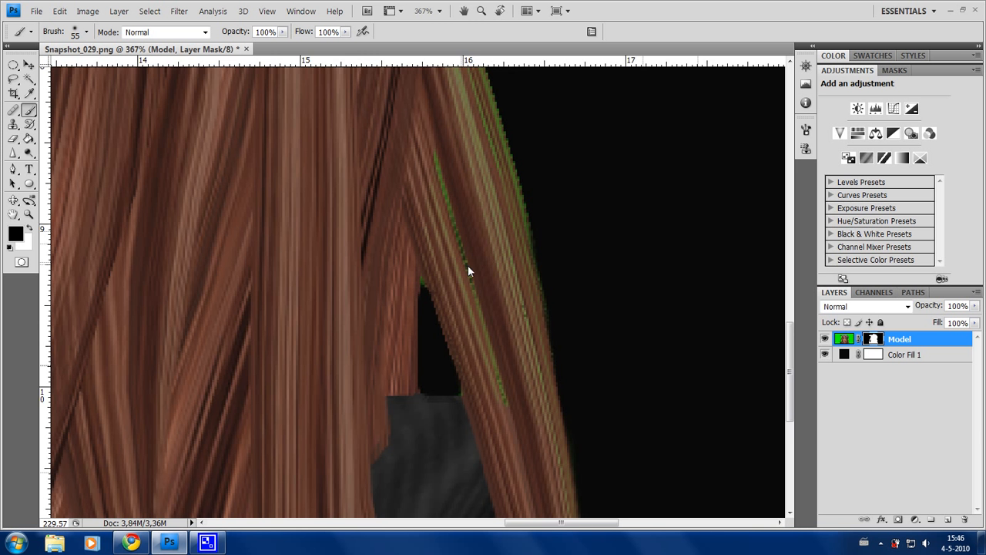
- Enlarge the brush to 144 px and paint out the green fringe higher up the same outer hair strand
scroll(468, 265, down, 3)
key(bracketright)
key(bracketright)
key(bracketright)
key(bracketright)
key(bracketright)
key(bracketright)
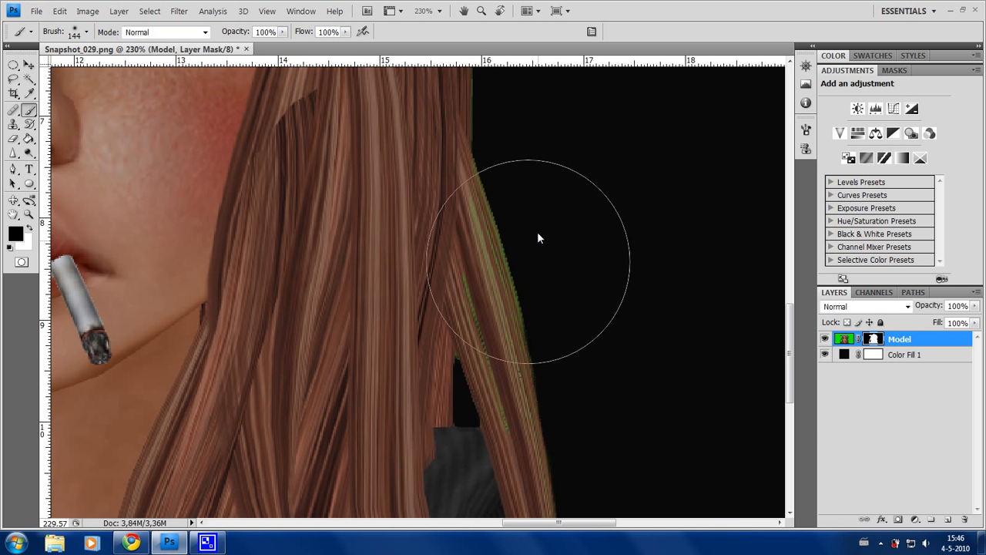
drag(506, 231, 513, 323)
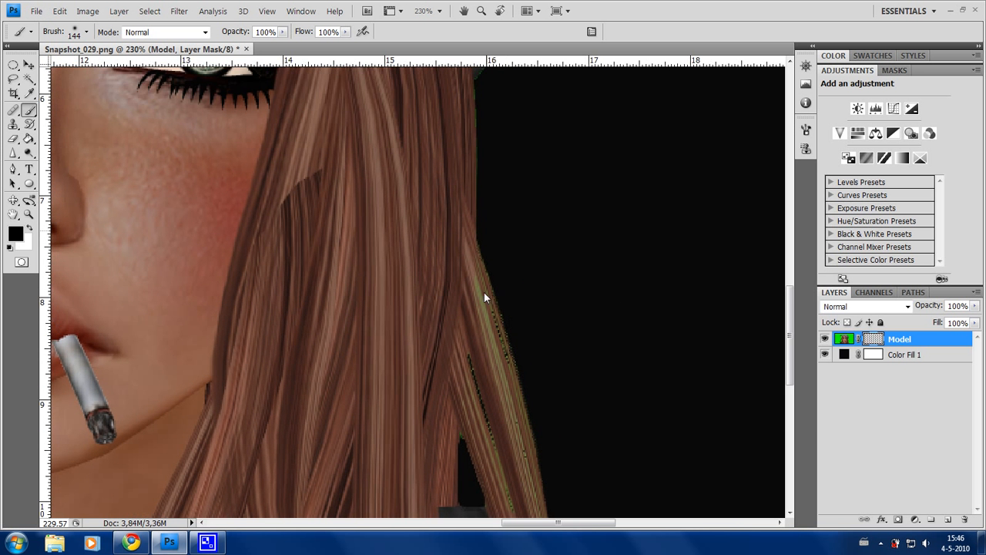
- Clean the straight hair edge between the cap and the outer strand with a 12 px brush, enlarging it to 33 px
key(bracketleft)
key(bracketleft)
key(bracketleft)
key(bracketleft)
key(bracketleft)
key(bracketleft)
key(bracketleft)
key(bracketleft)
key(bracketleft)
key(bracketleft)
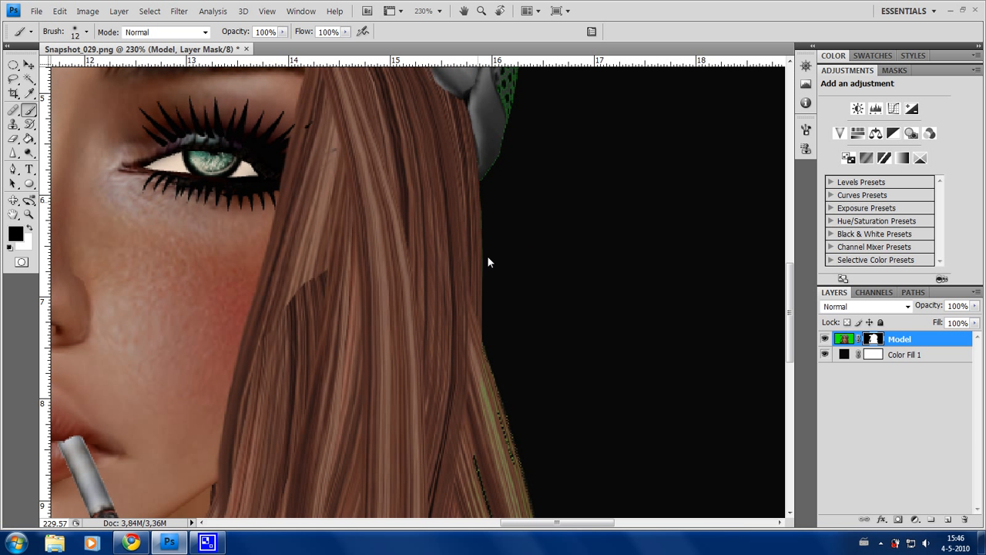
scroll(522, 172, down, 5)
key(bracketright)
key(bracketright)
key(bracketright)
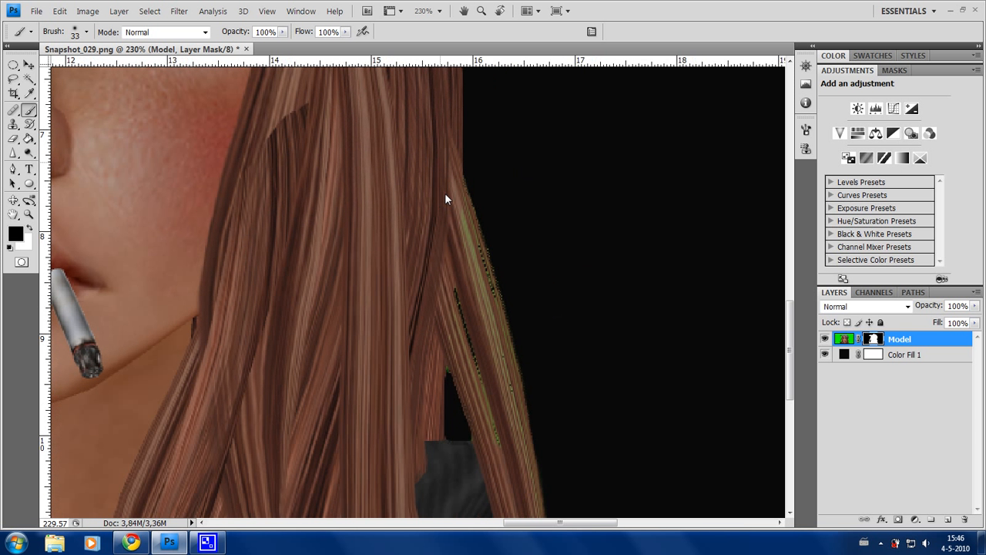
- Enlarge the brush to 132 px and paint over the remaining fringe down the outer strand to the image's lower edge
key(bracketright)
key(bracketright)
key(bracketright)
key(bracketright)
key(bracketright)
key(bracketright)
key(bracketright)
key(bracketright)
key(bracketright)
key(bracketright)
scroll(584, 172, down, 6)
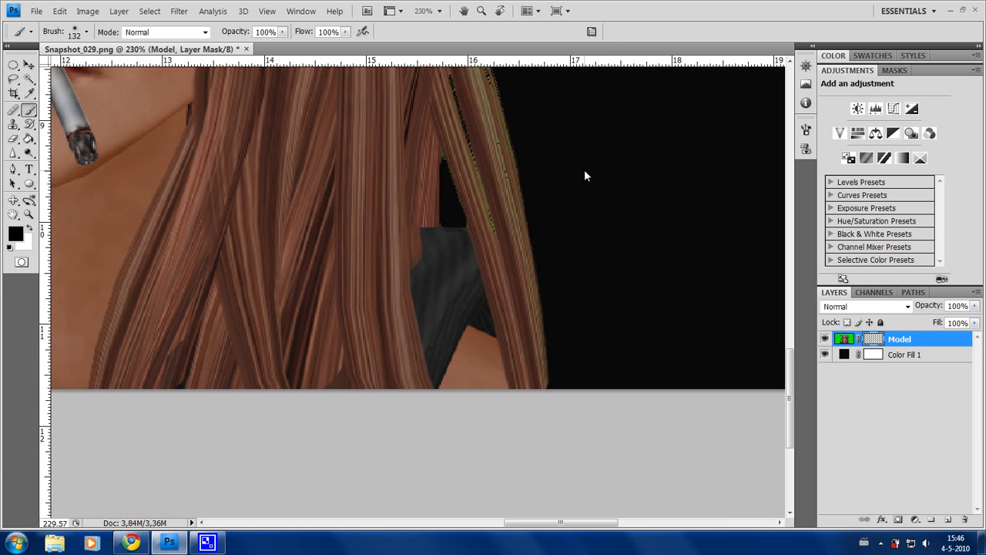
scroll(513, 355, up, 6)
scroll(499, 281, down, 3)
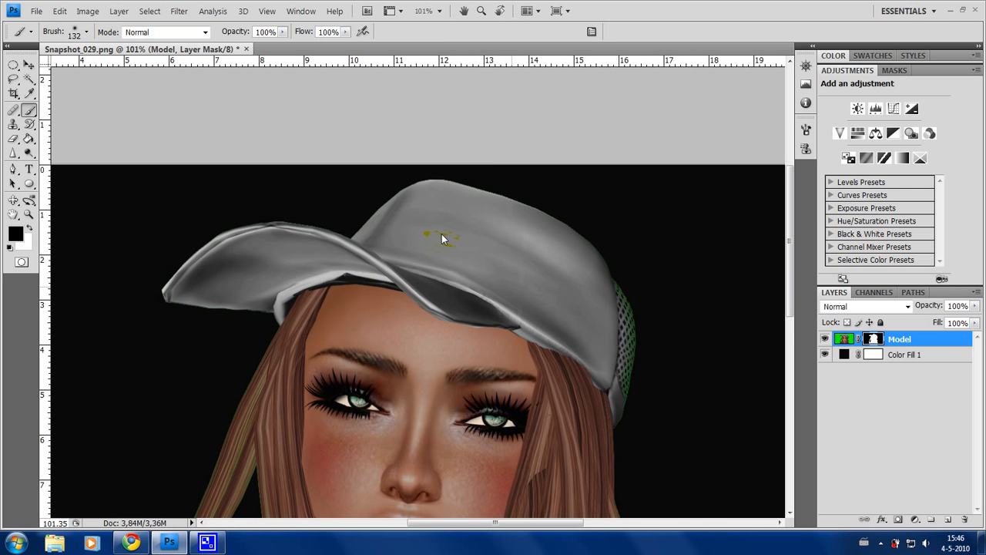
- Paint out the green edge of the cap's crown down to the mesh, using a 145 px brush reduced to 33 px
click(454, 185)
key(bracketright)
scroll(596, 250, up, 5)
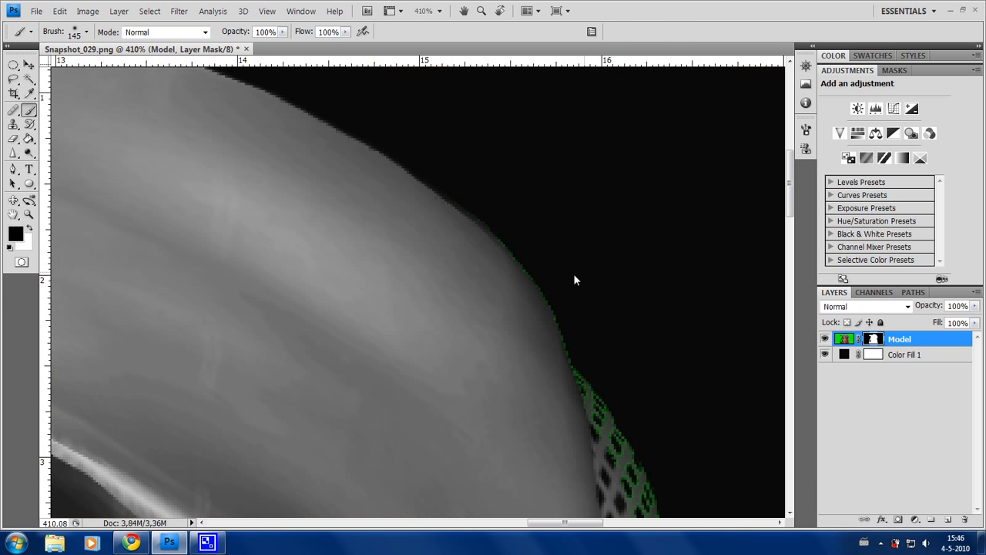
key(bracketleft)
key(bracketleft)
key(bracketleft)
key(bracketleft)
key(bracketleft)
key(bracketleft)
click(565, 242)
scroll(539, 273, up, 1)
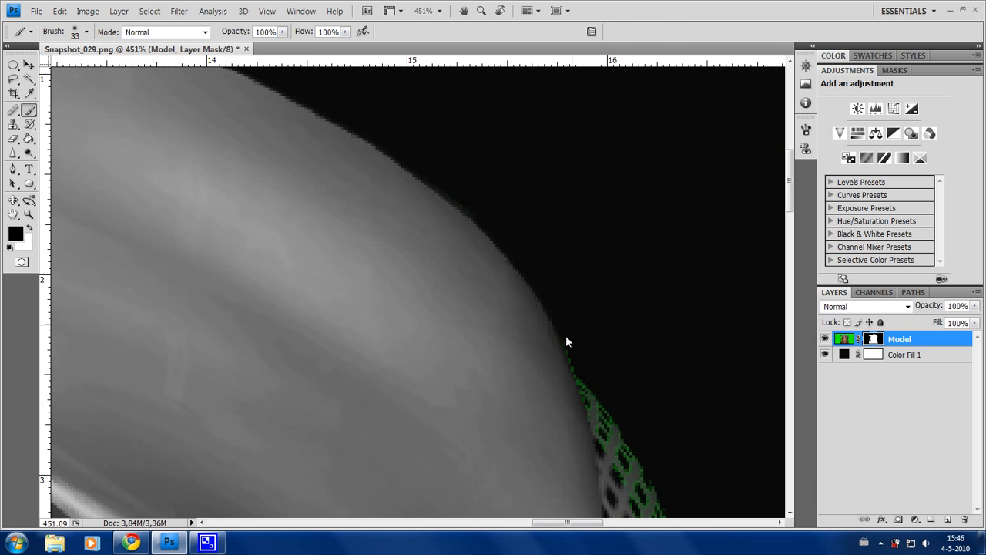
- With a 179 px brush, mask the fringe around the cap's crown and brim and down the loose hair strand below the brim
scroll(472, 256, down, 4)
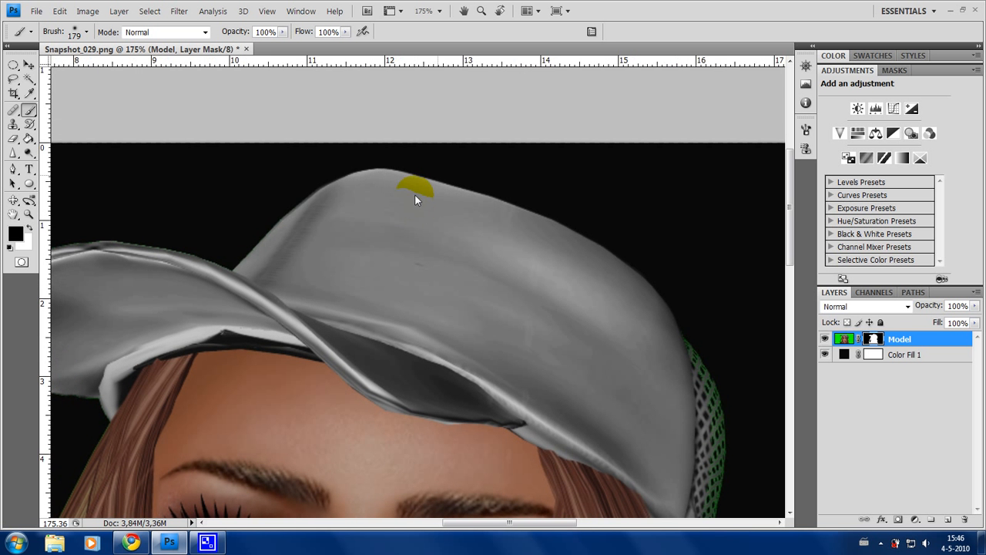
drag(269, 272, 467, 187)
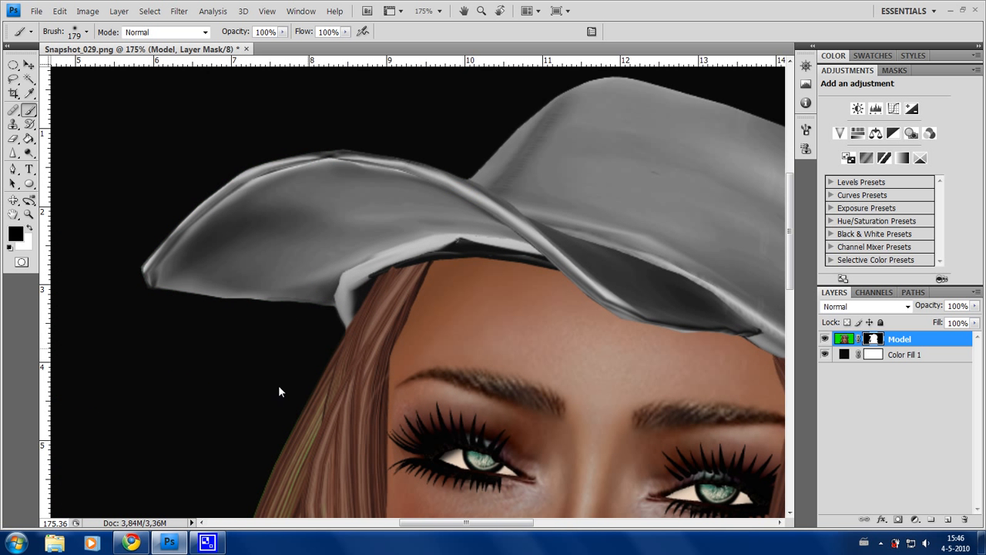
drag(360, 278, 463, 30)
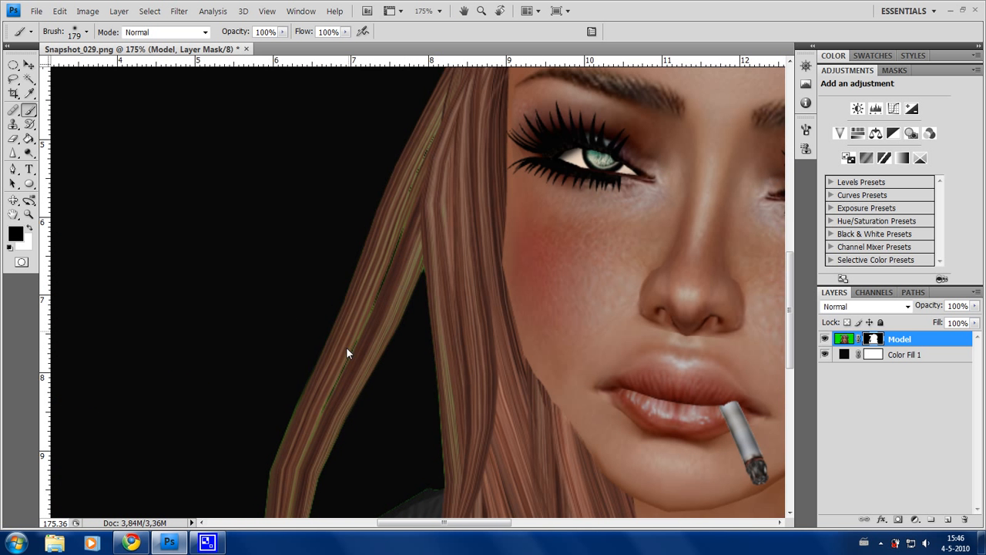
drag(348, 347, 385, 89)
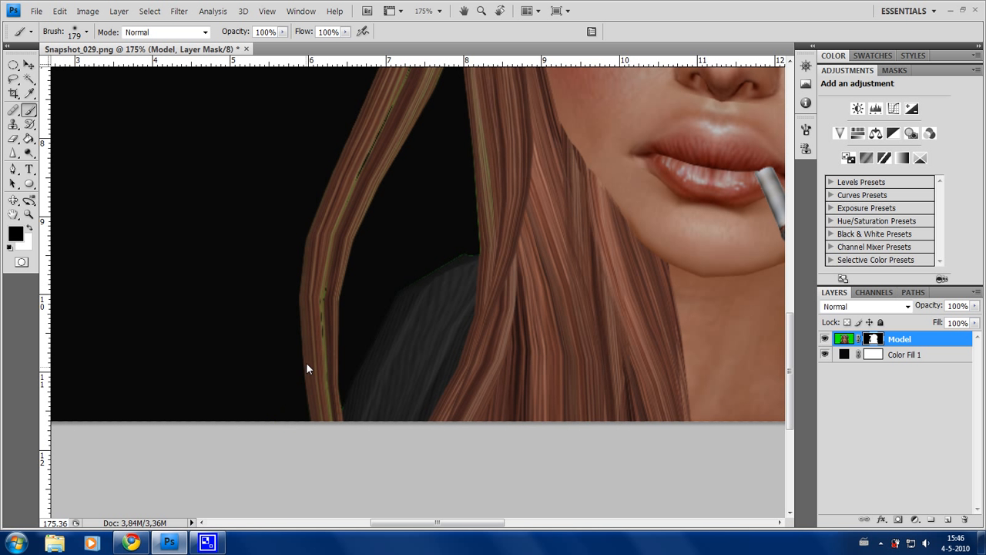
- Reduce the brush to 168 px and paint out the fringe on both edges of the loose strand beside the shoulder
scroll(318, 306, up, 3)
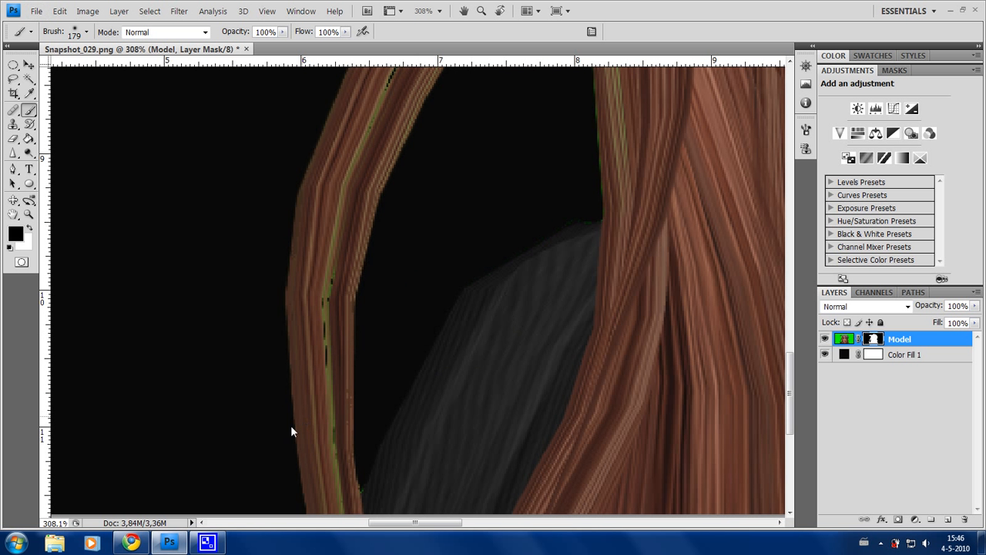
key(bracketleft)
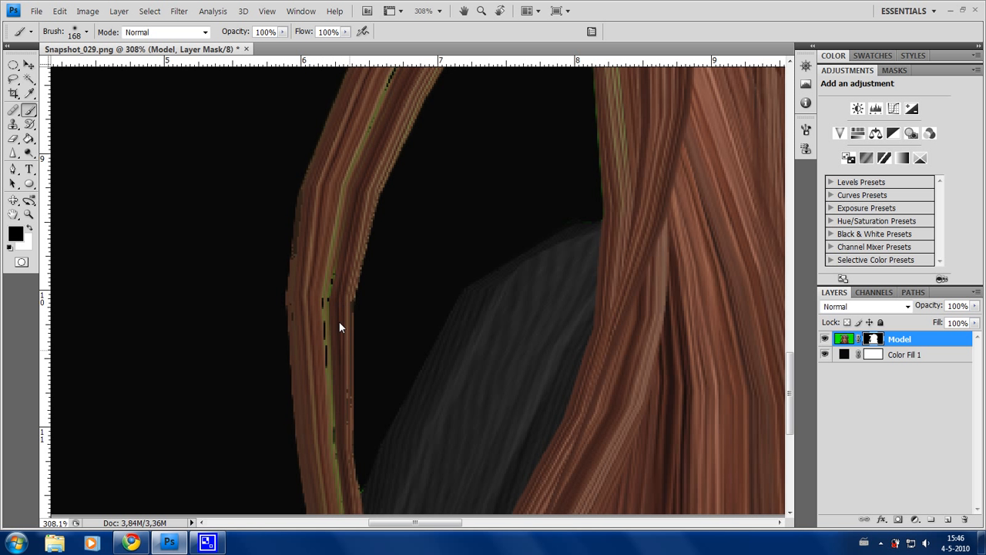
drag(358, 350, 259, 388)
mouse_move(325, 406)
mouse_down()
mouse_move(324, 318)
mouse_move(276, 402)
mouse_up()
- With a 39 px brush, clean the top of the shoulder and the hair edges around the opening above it
drag(510, 258, 508, 264)
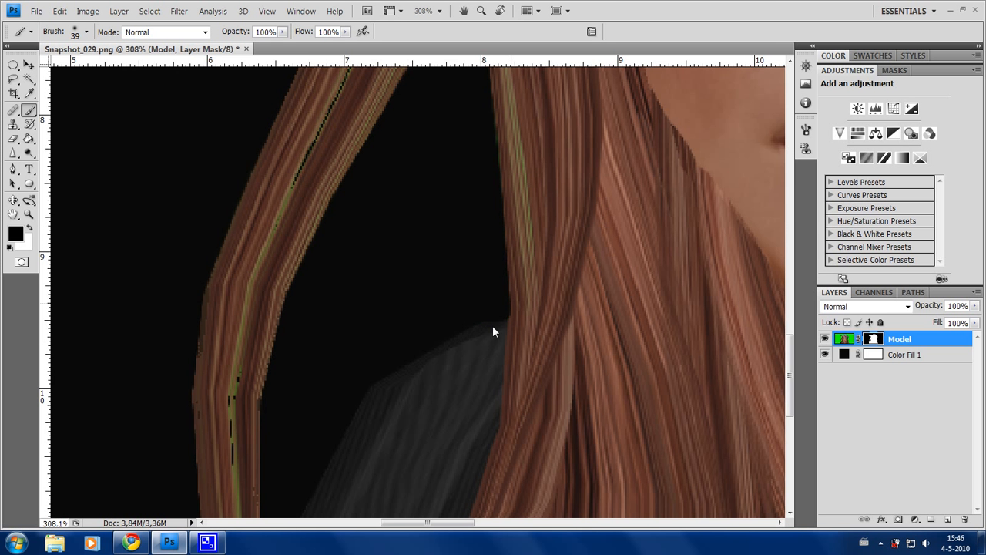
scroll(502, 304, up, 3)
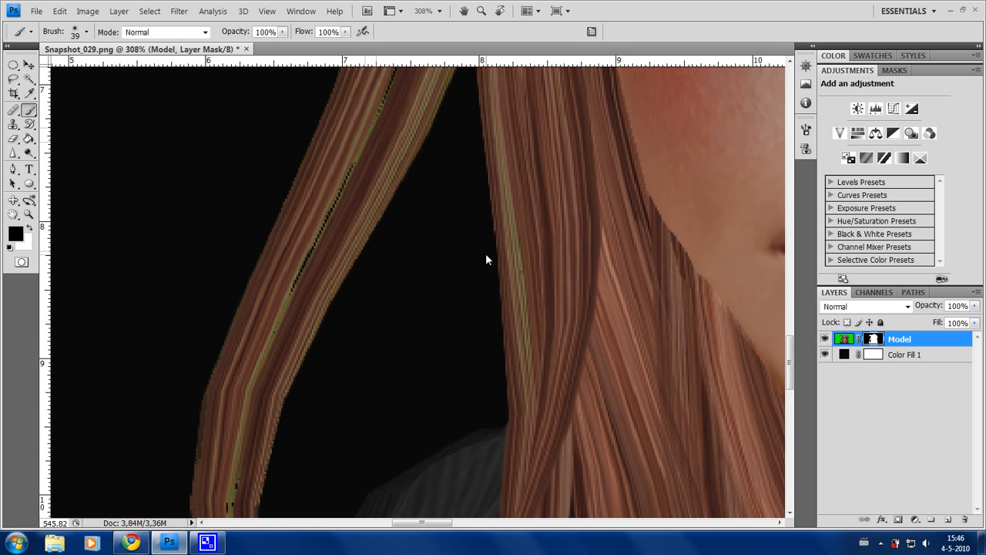
scroll(486, 254, up, 3)
drag(353, 506, 421, 141)
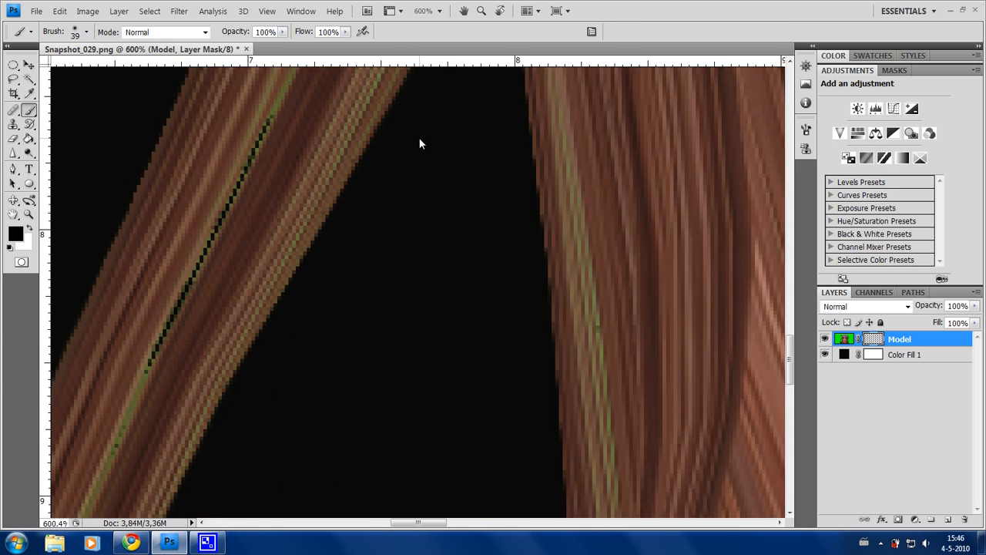
- Examine the cap's mesh and the hair edges on both sides of the face for remaining green fringe
scroll(508, 357, down, 5)
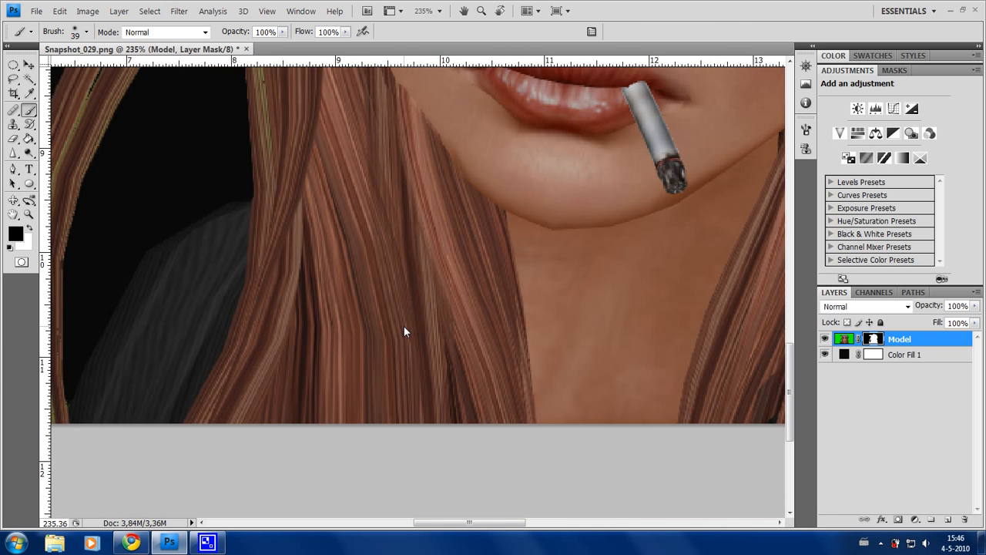
scroll(404, 325, up, 5)
scroll(404, 323, up, 2)
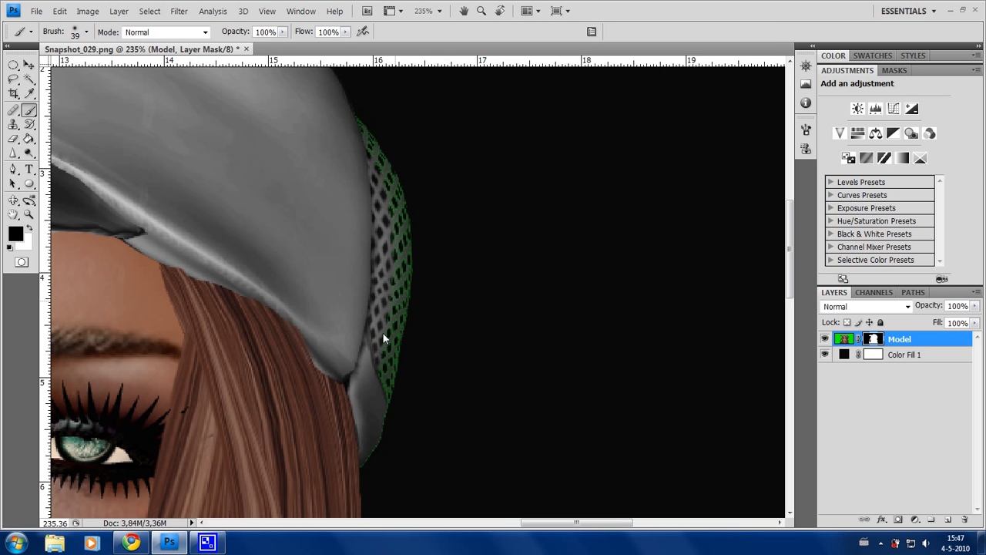
scroll(383, 333, down, 3)
scroll(563, 137, left, 5)
scroll(586, 396, up, 2)
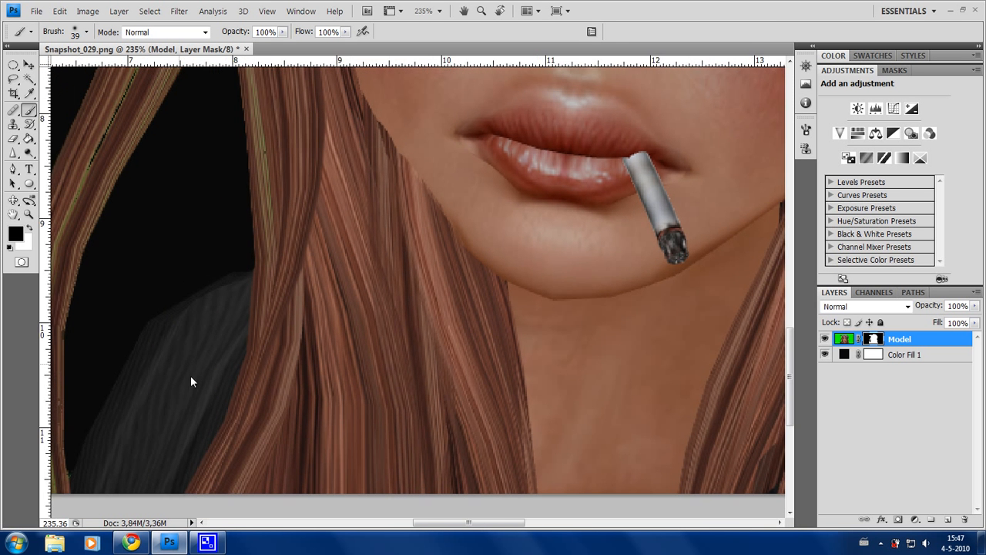
scroll(191, 376, up, 1)
scroll(347, 378, left, 4)
- Change the Color Fill 1 layer to light grey #e3e3e3 and return to the Brush tool
double_click(843, 355)
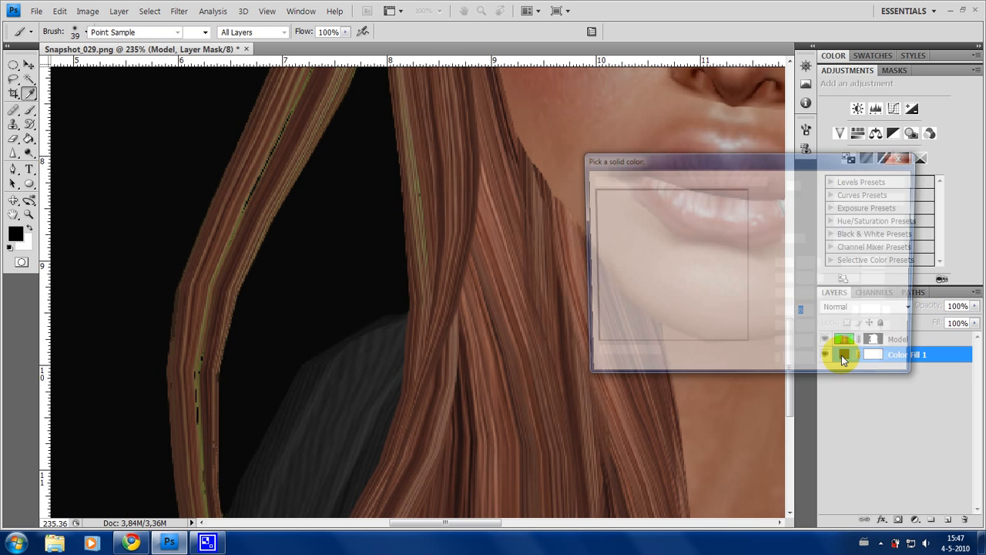
drag(613, 210, 591, 206)
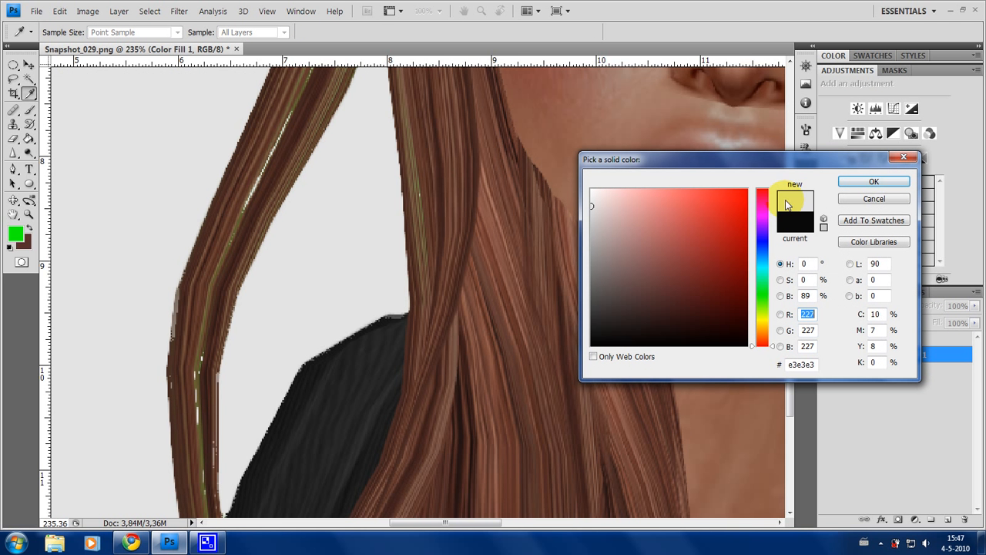
click(874, 181)
key(b)
- Examine the cutout's hair strands, shoulder, cap edge and mesh against the light background for leftover fringe
scroll(270, 239, up, 5)
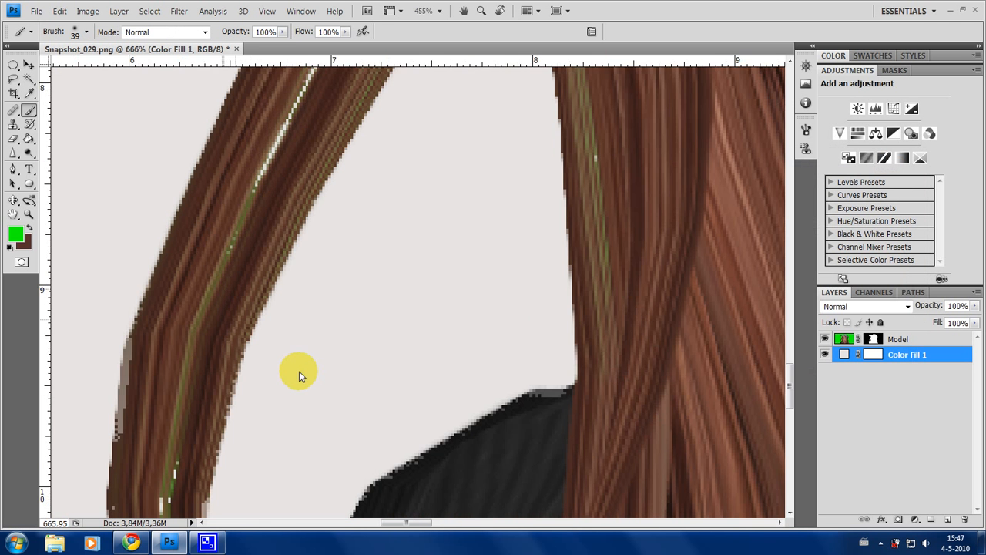
scroll(429, 230, up, 2)
scroll(377, 353, down, 5)
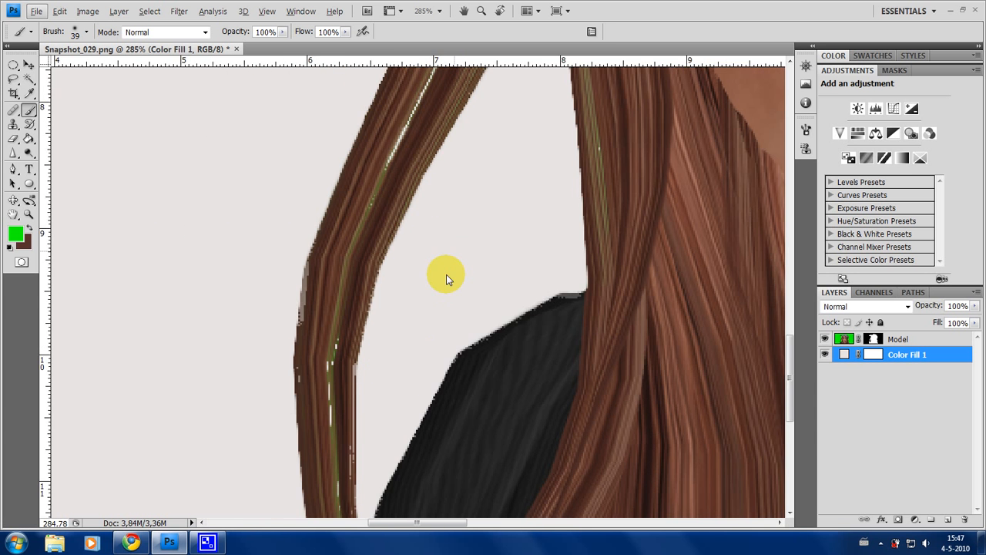
scroll(436, 316, up, 3)
scroll(297, 465, right, 6)
scroll(324, 408, up, 4)
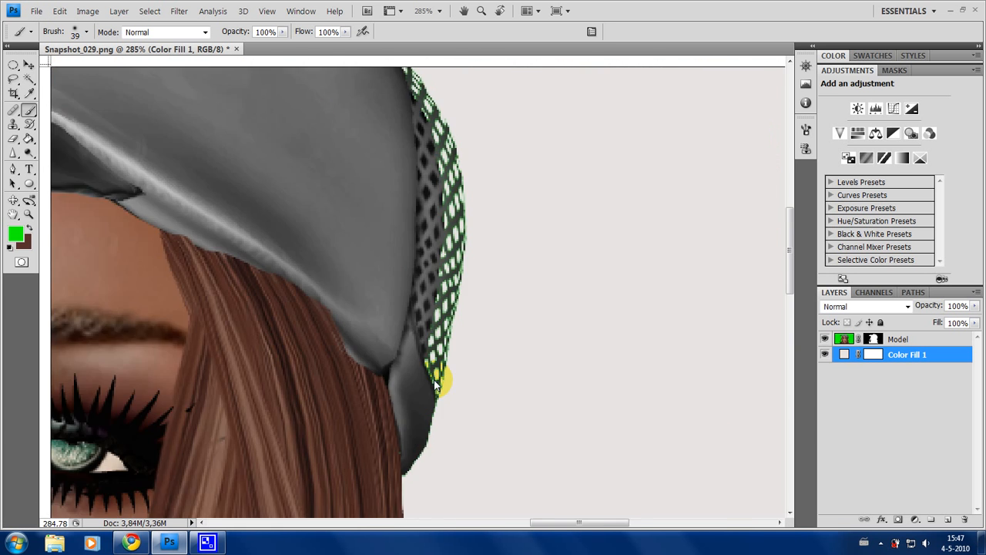
scroll(435, 385, up, 6)
scroll(319, 341, left, 5)
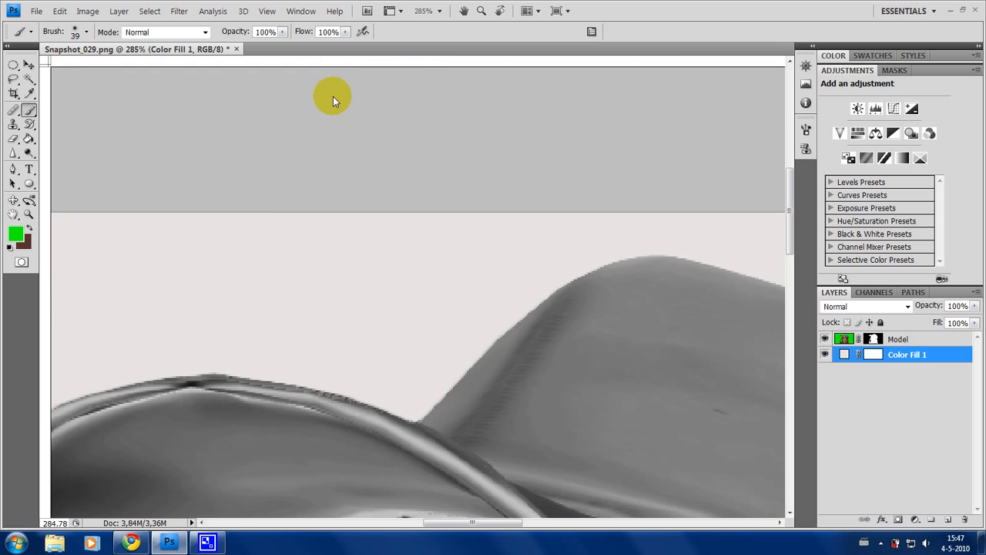
scroll(333, 96, down, 10)
scroll(465, 258, right, 4)
scroll(480, 432, up, 3)
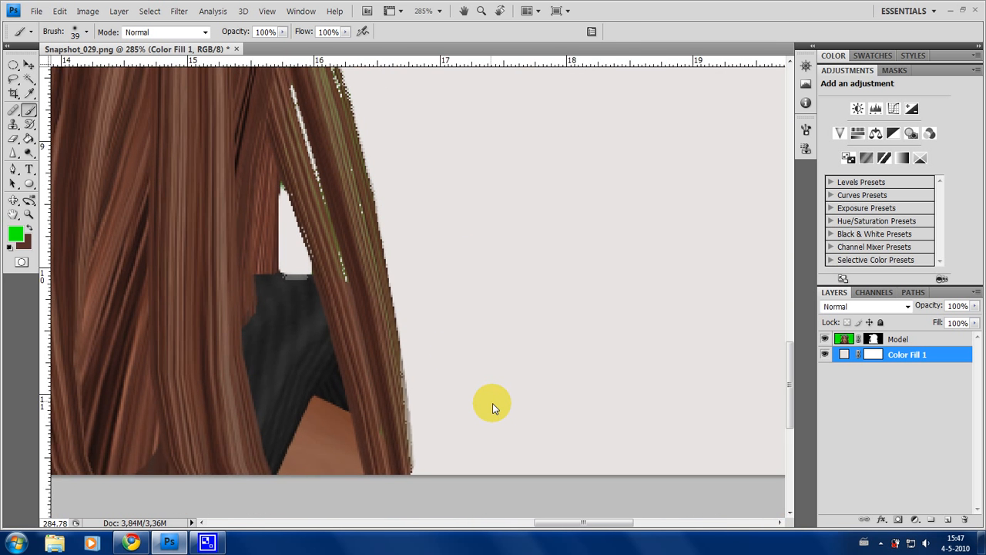
scroll(494, 403, up, 2)
scroll(494, 403, left, 1)
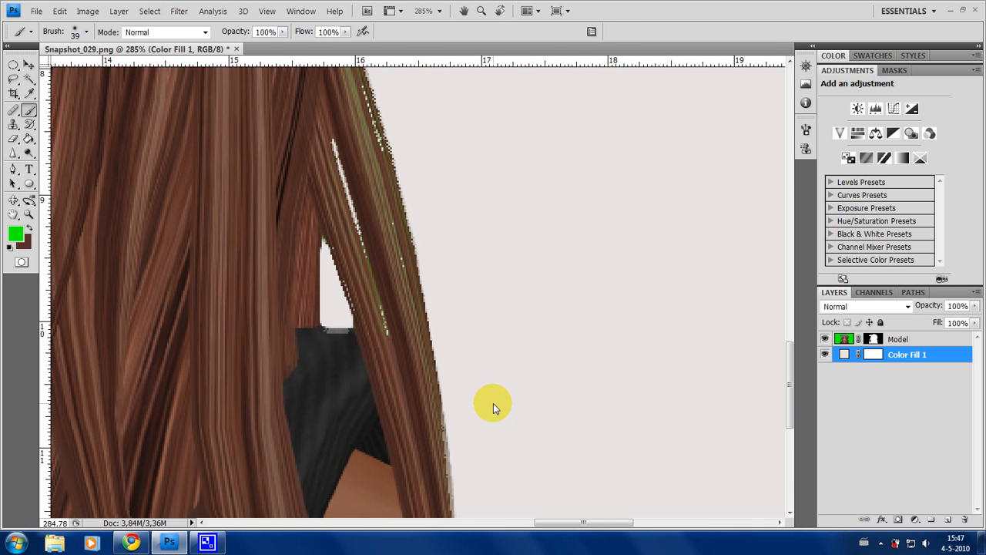
- Set the Color Fill 1 layer to near-black #0a0a0a
double_click(845, 354)
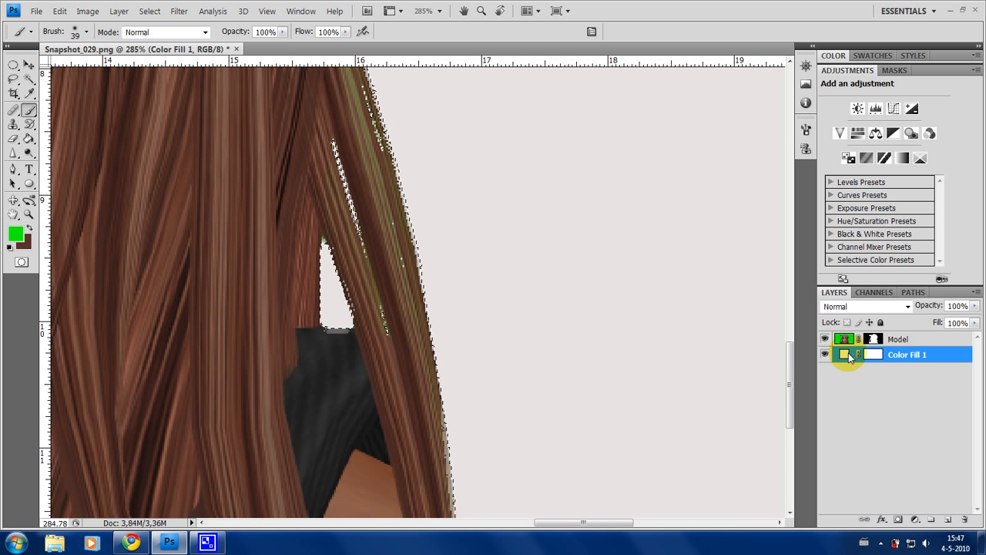
drag(645, 303, 560, 341)
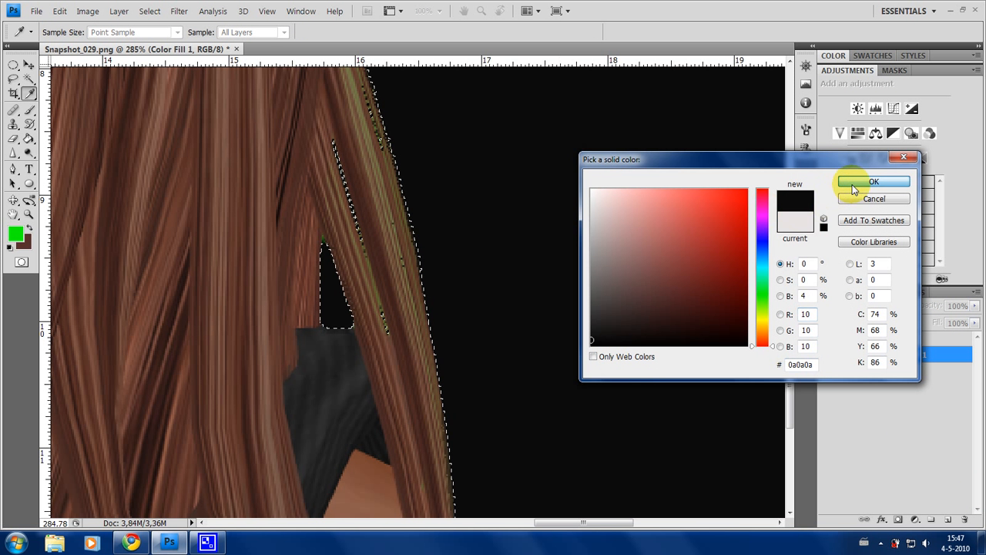
click(874, 182)
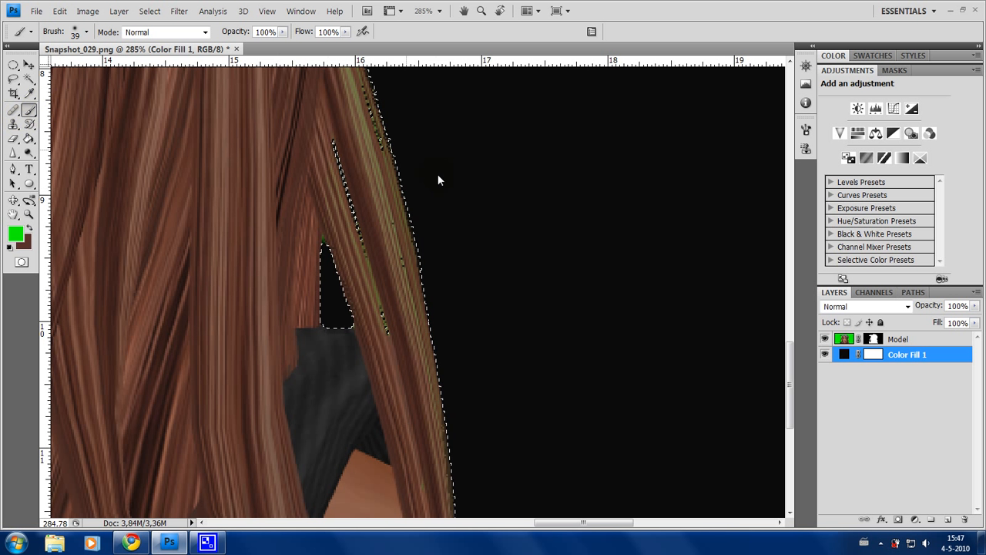
- Clear the active selection around the cutout with the Elliptical Marquee tool
click(13, 66)
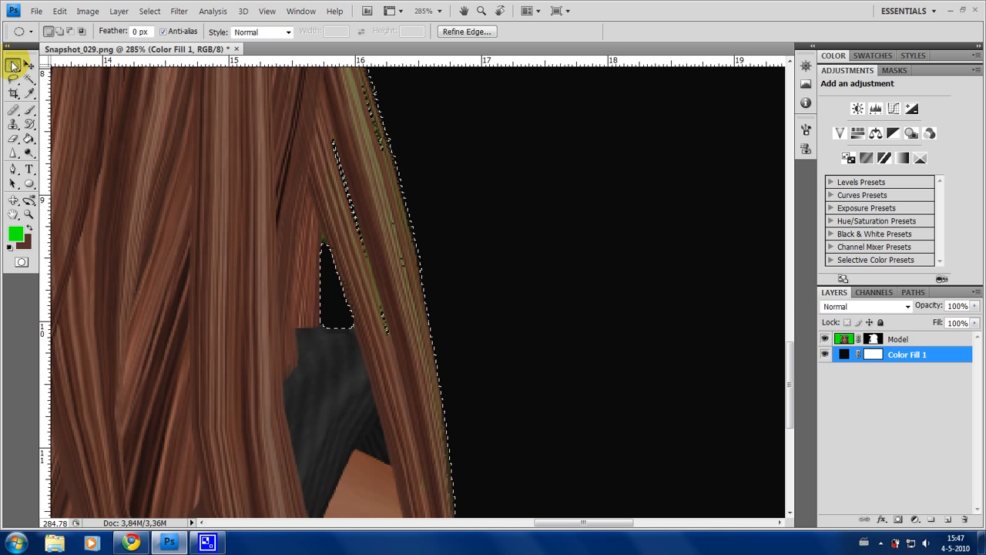
click(503, 216)
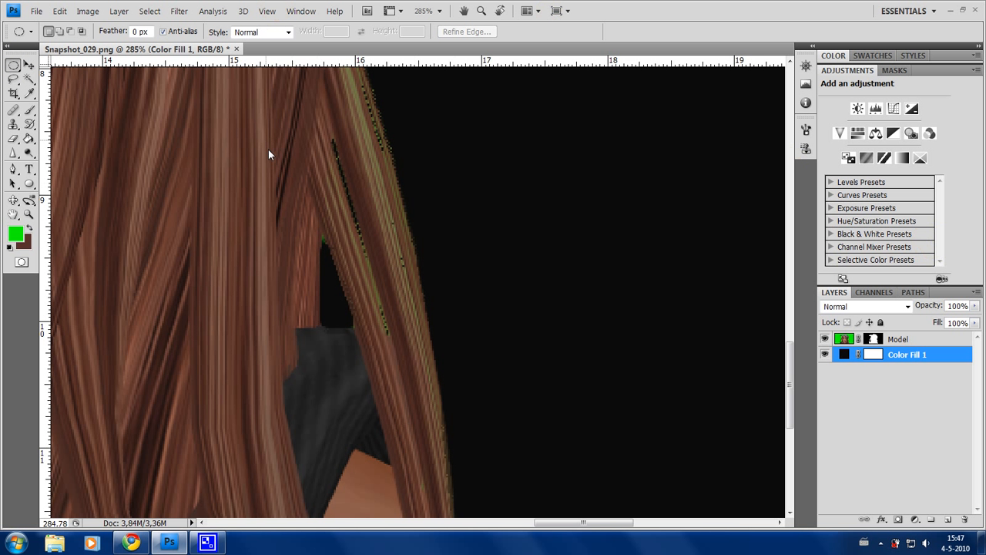
drag(268, 154, 307, 218)
scroll(482, 309, up, 2)
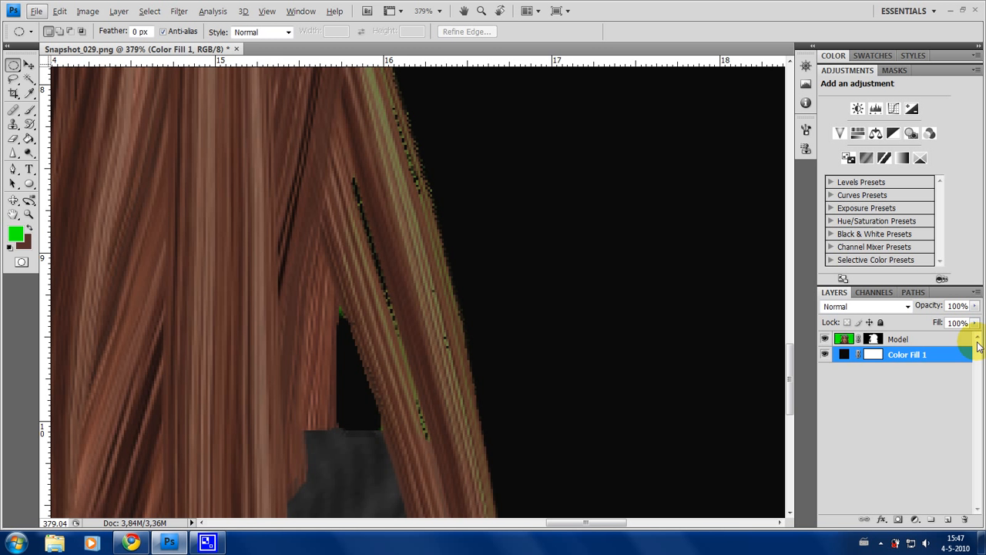
- Target the Model layer's mask, reset the colours to default black and white, and activate the Brush tool
click(897, 339)
scroll(459, 201, down, 2)
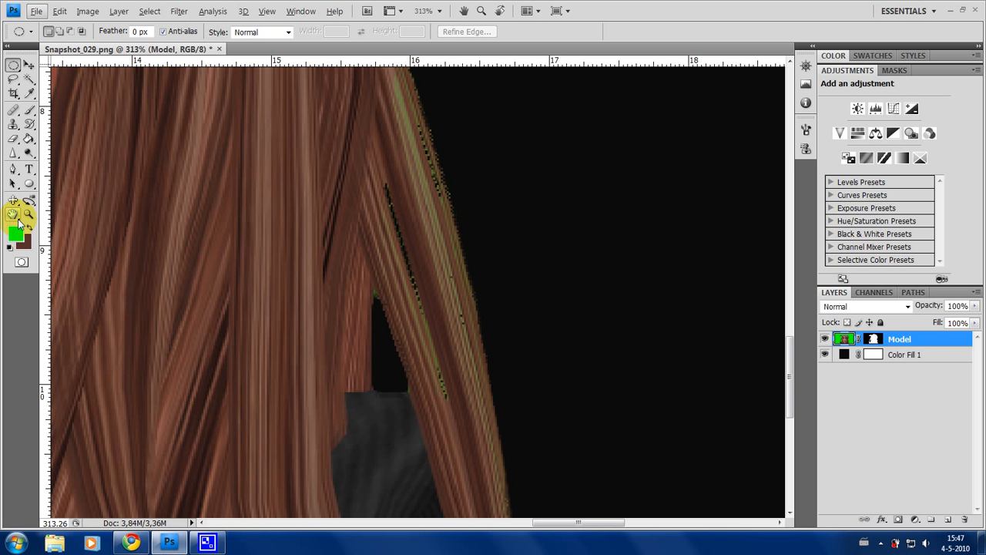
click(10, 246)
click(212, 11)
click(874, 339)
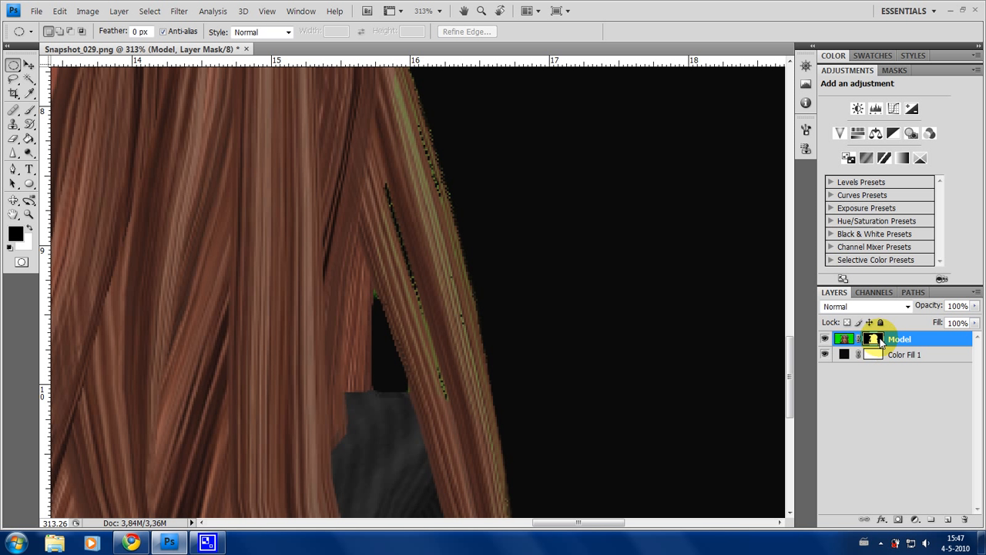
right_click(505, 283)
key(Escape)
click(30, 110)
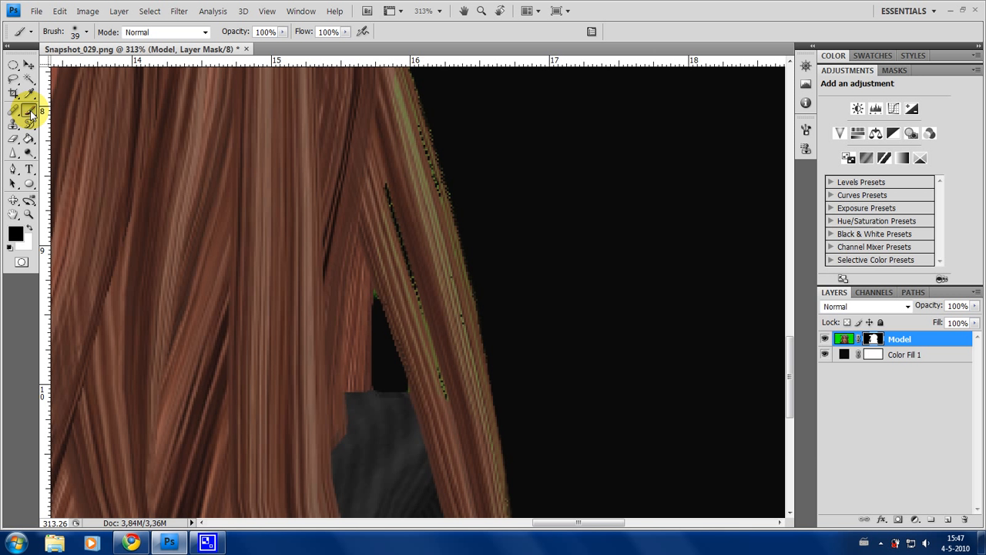
- Set the brush to a hard 21 px tip and make white the foreground colour
right_click(306, 185)
click(452, 319)
key(Return)
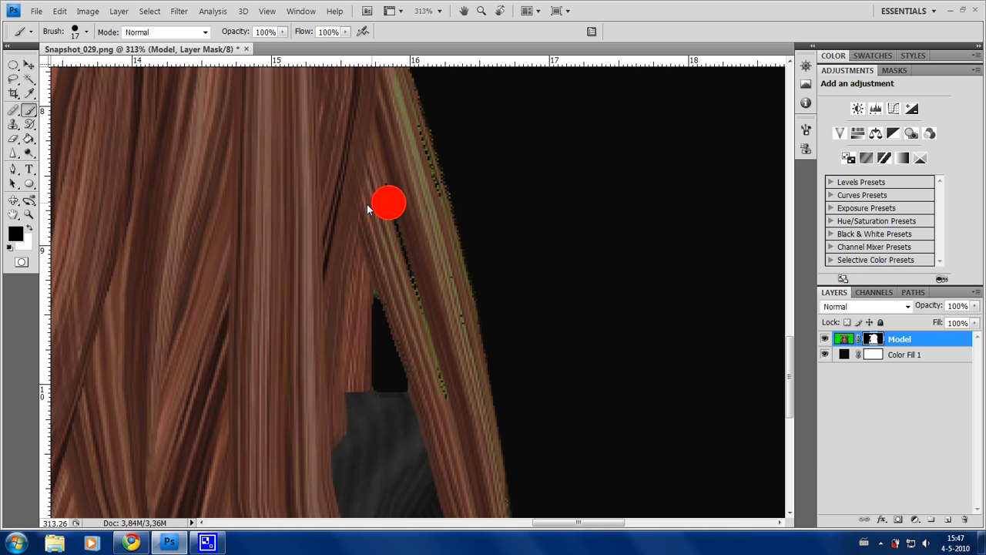
click(392, 205)
key(bracketleft)
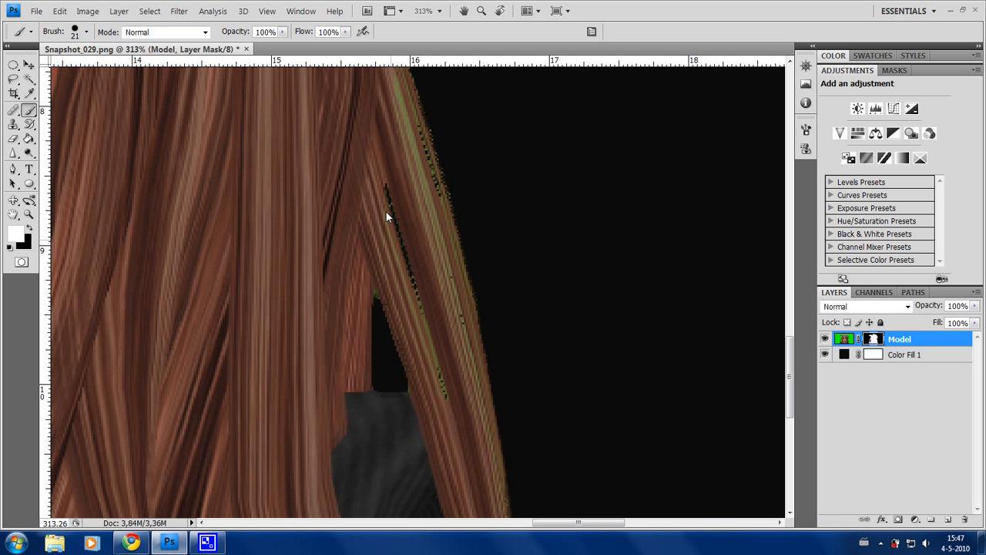
- Paint white on the mask over the thin slit in the hair strand right of the face
click(18, 238)
drag(473, 453, 468, 296)
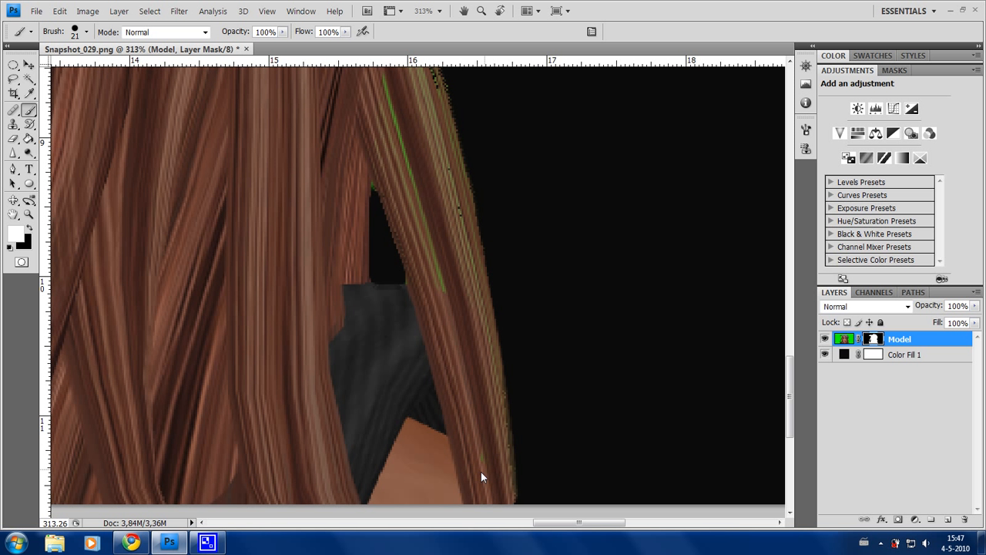
drag(439, 239, 467, 395)
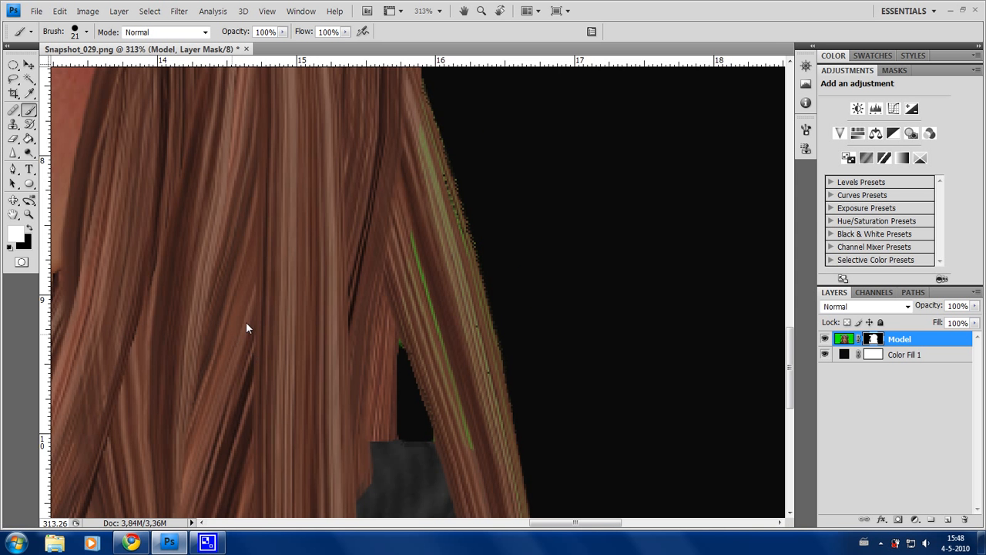
- Paint white over the narrow dark gaps in the lower part of the hair strand left of the face
drag(246, 321, 740, 77)
drag(193, 237, 617, 322)
drag(328, 284, 472, 372)
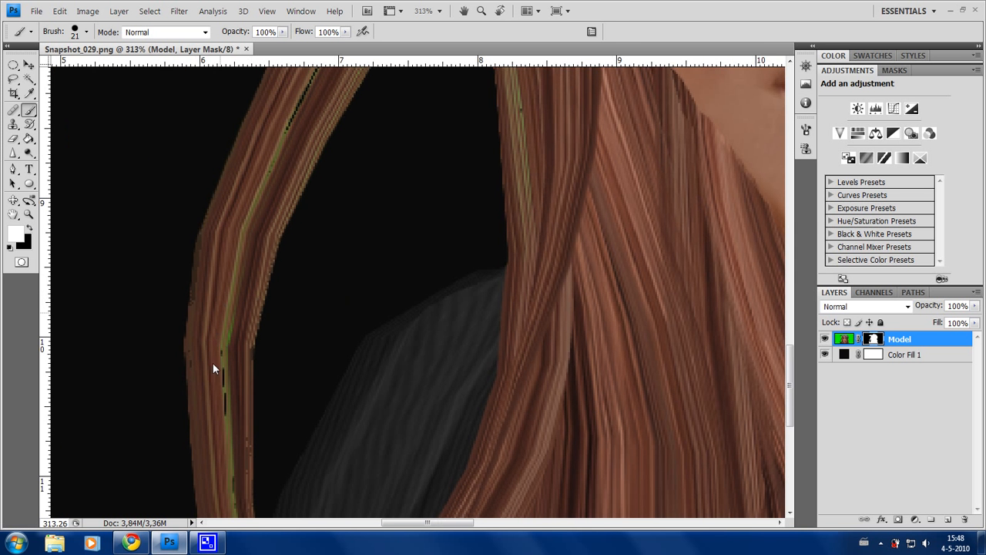
- Display the Model layer's mask by itself and paint out the grey specks inside the lower left hair strand
click(888, 339)
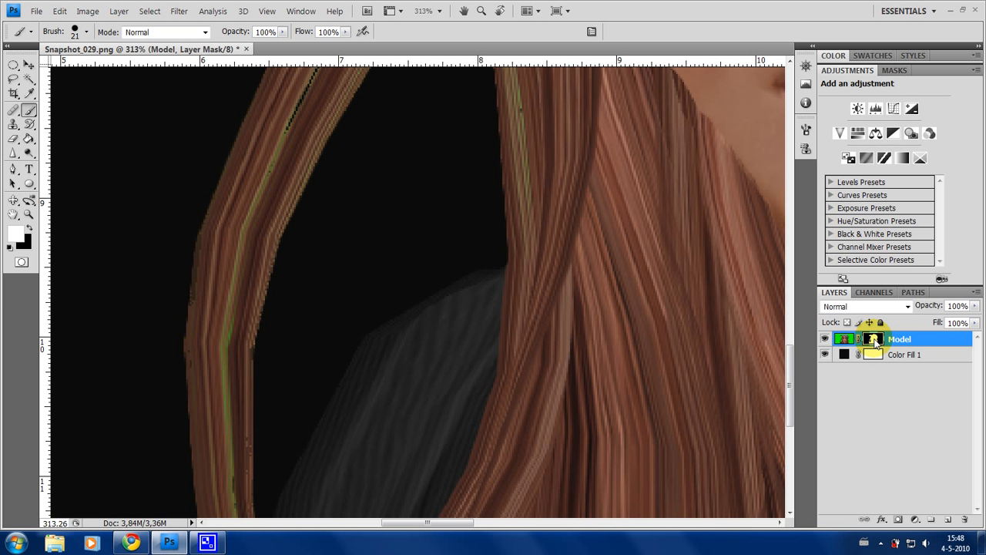
alt+click(875, 342)
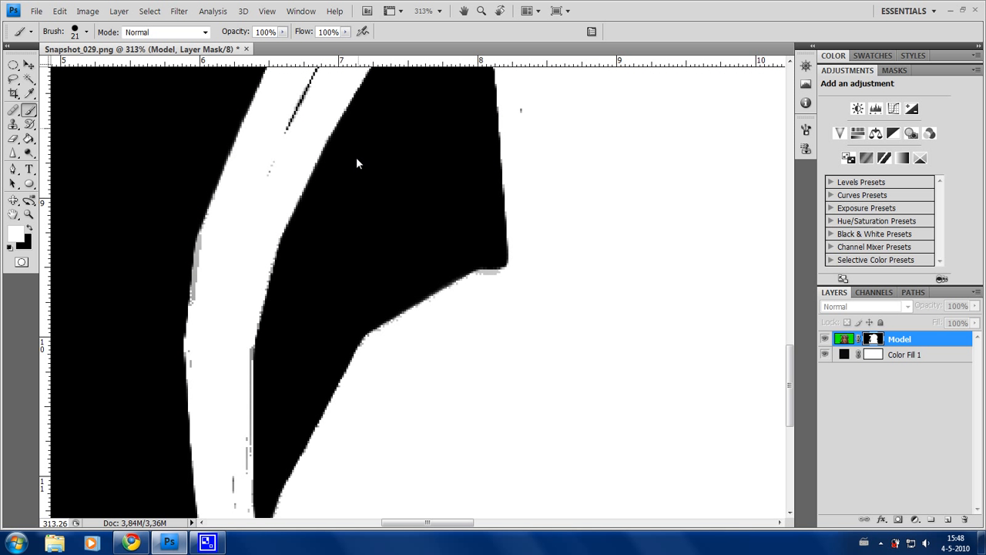
drag(361, 272, 571, 149)
drag(491, 363, 502, 342)
scroll(463, 303, up, 3)
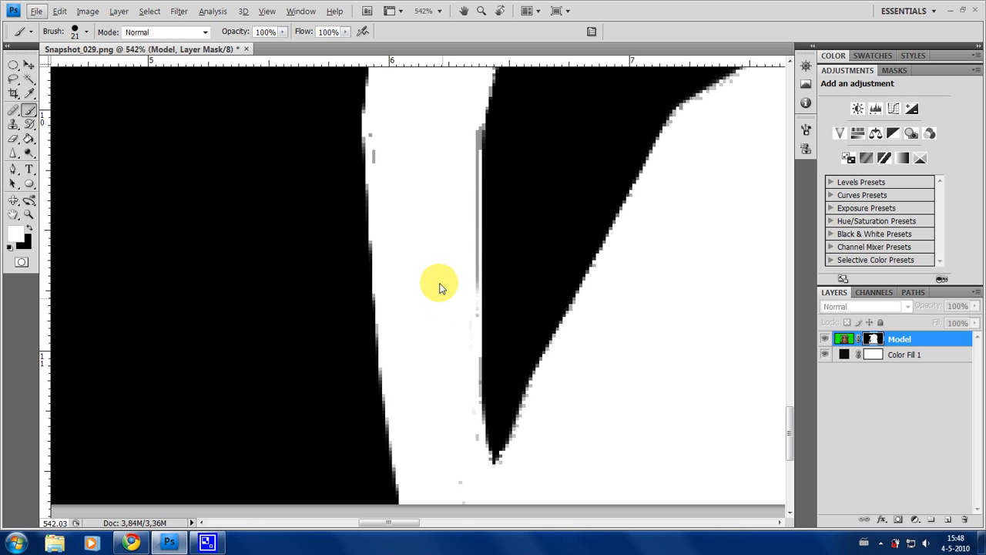
scroll(417, 333, up, 3)
scroll(434, 280, up, 2)
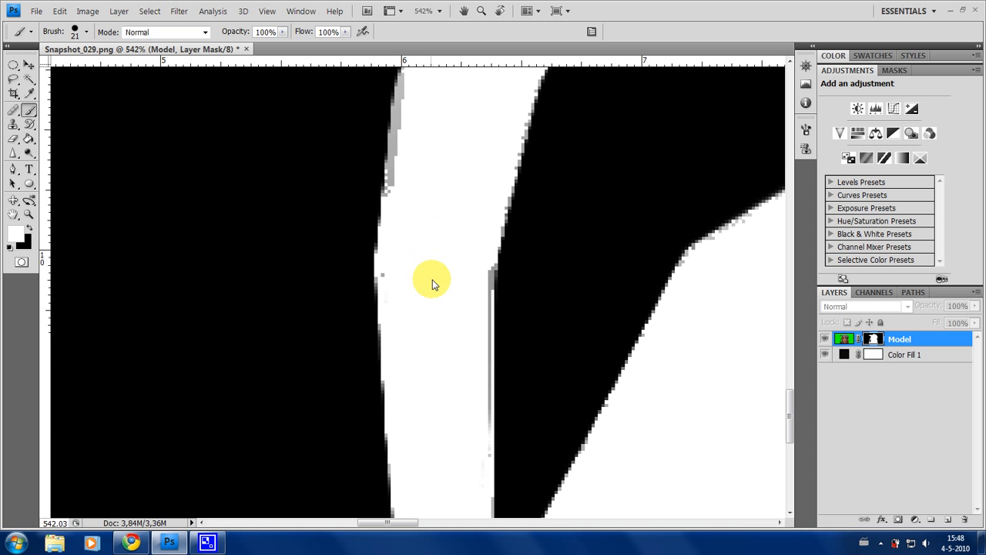
scroll(418, 221, up, 3)
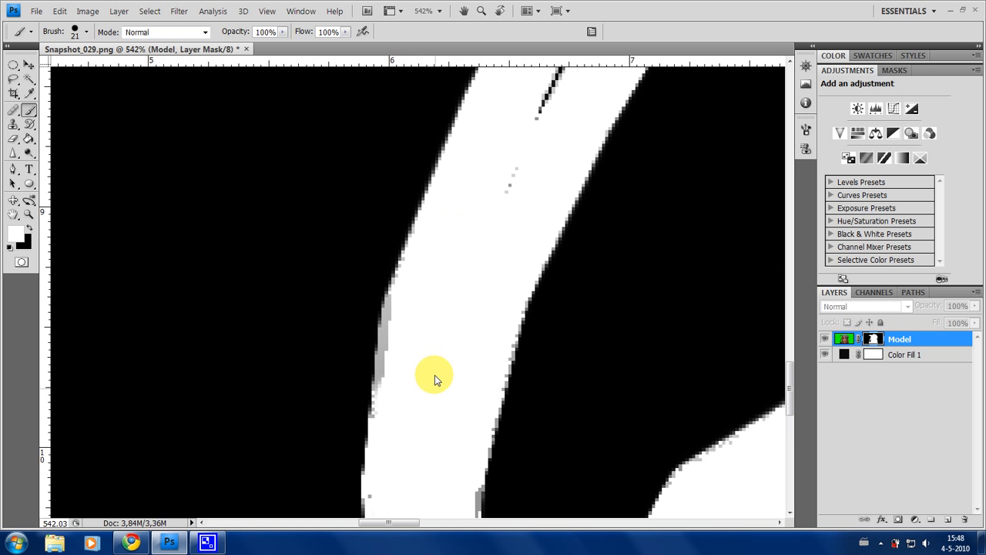
scroll(502, 192, up, 3)
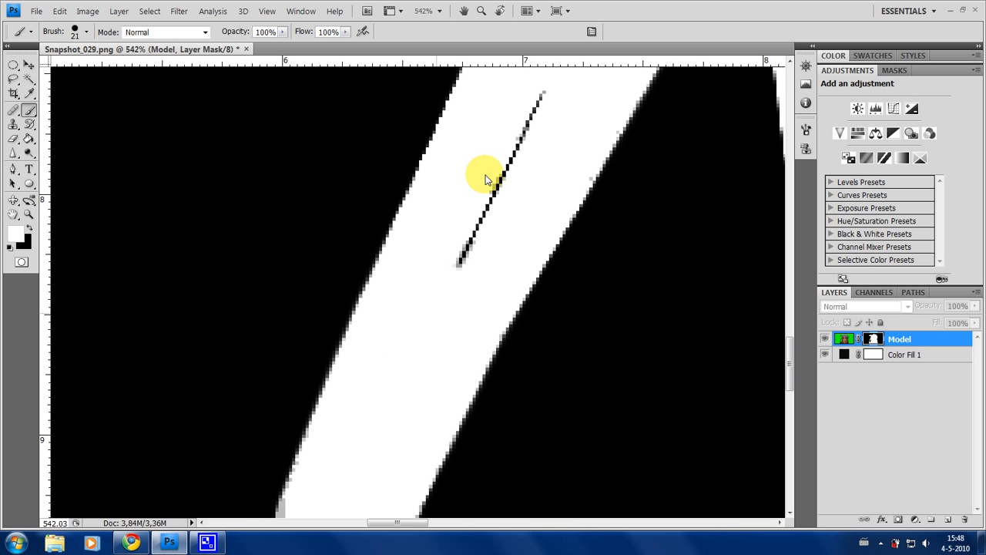
- Paint white over the long diagonal black slit in the middle of the left hair strand
drag(462, 254, 524, 89)
scroll(349, 378, up, 2)
scroll(349, 377, right, 1)
drag(401, 226, 476, 73)
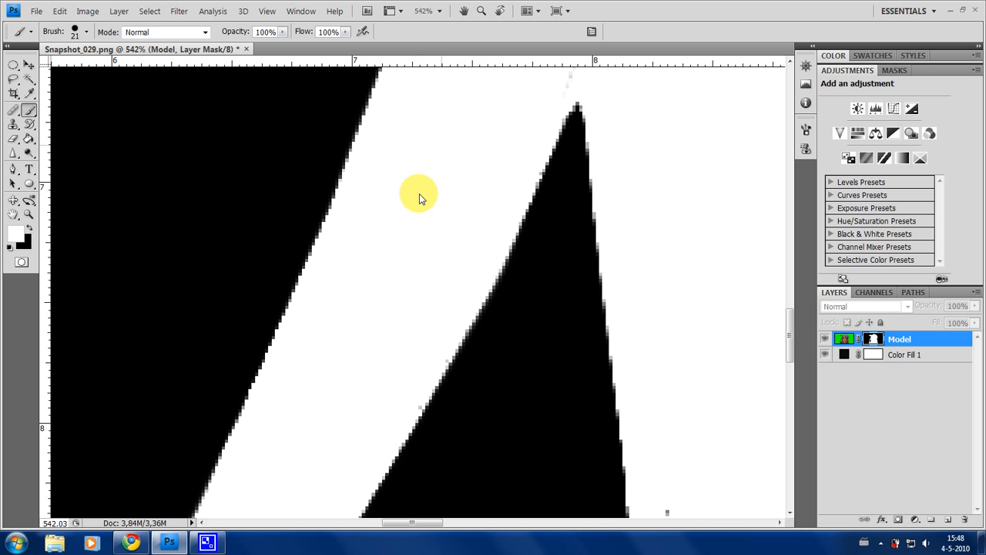
- Paint white over the remaining specks and short slit in the upper part of the left hair strand
scroll(405, 250, up, 2)
drag(444, 201, 460, 158)
scroll(432, 223, down, 4)
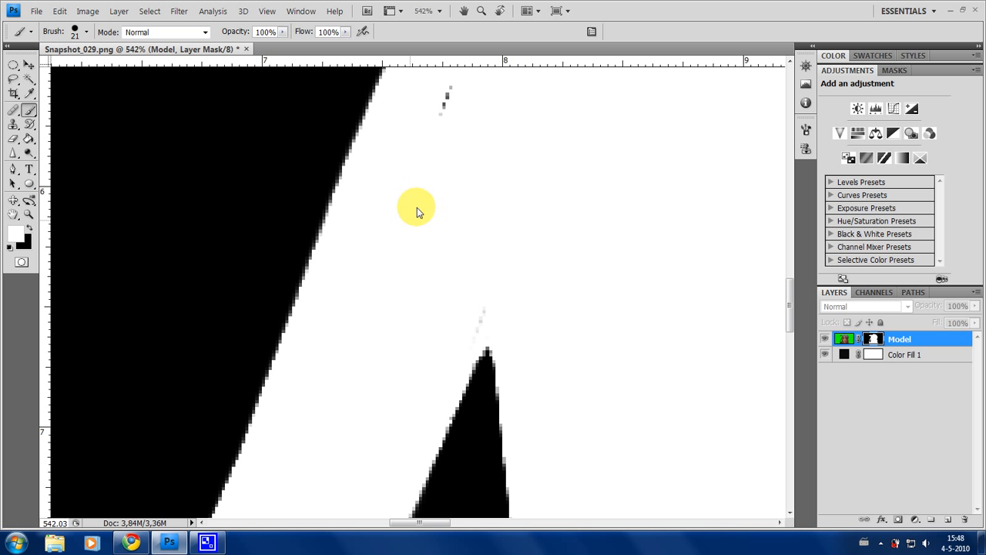
scroll(430, 279, up, 1)
scroll(430, 279, right, 1)
drag(403, 286, 454, 161)
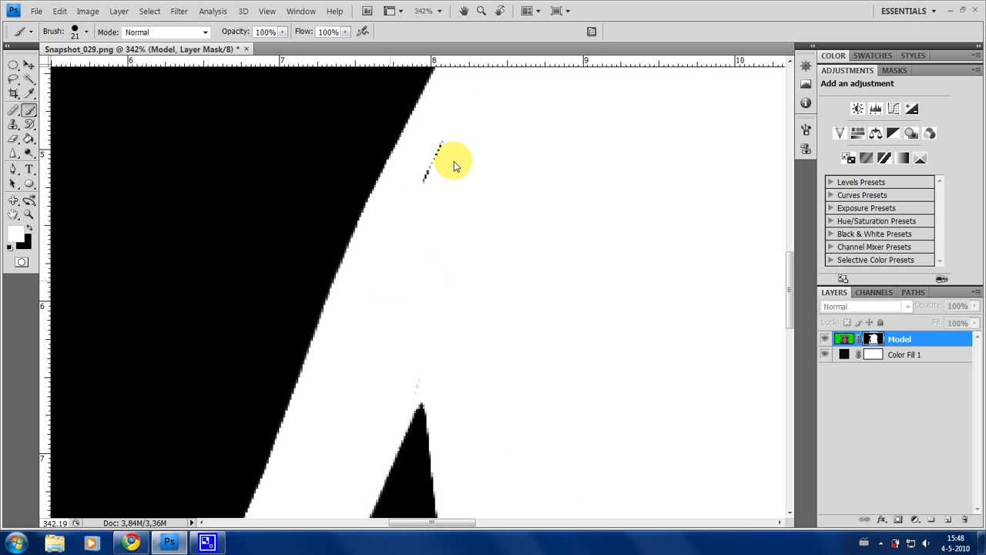
scroll(482, 331, down, 2)
scroll(724, 440, up, 3)
scroll(724, 440, right, 2)
- Paint white over the dotted specks just inside the mask's right hair edge, undoing and repainting the first stroke
scroll(257, 229, up, 2)
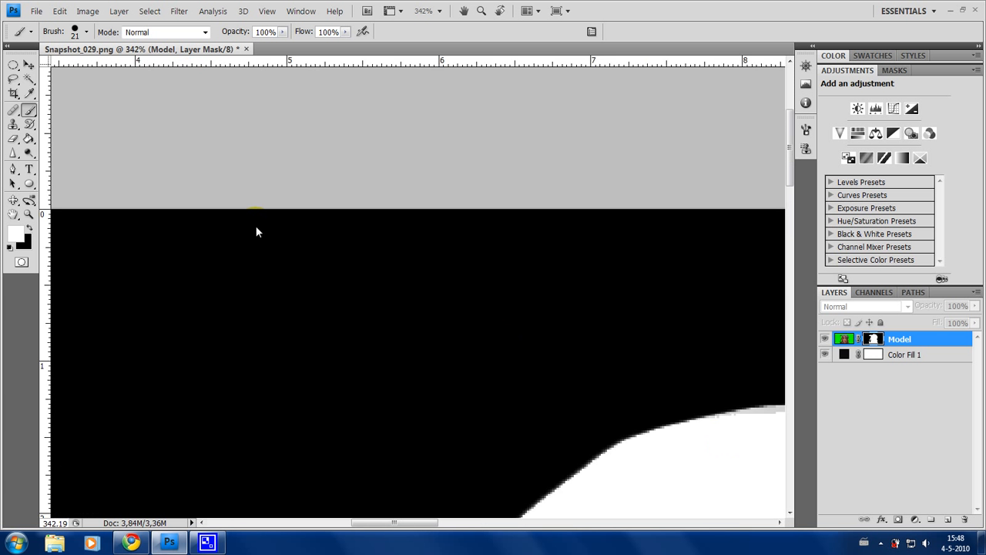
scroll(315, 318, down, 2)
scroll(315, 318, down, 5)
scroll(515, 326, right, 3)
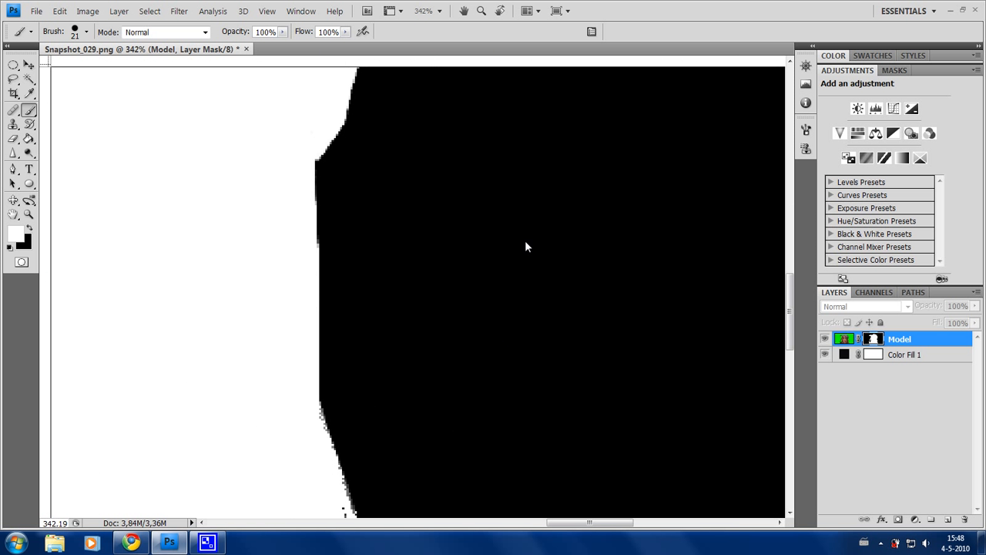
alt+click(873, 341)
alt+click(873, 342)
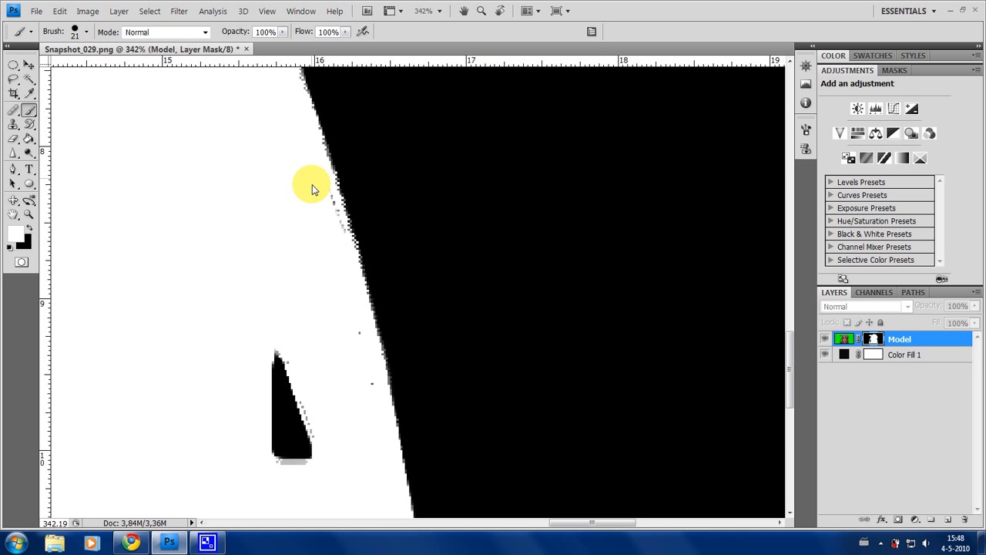
scroll(366, 247, up, 2)
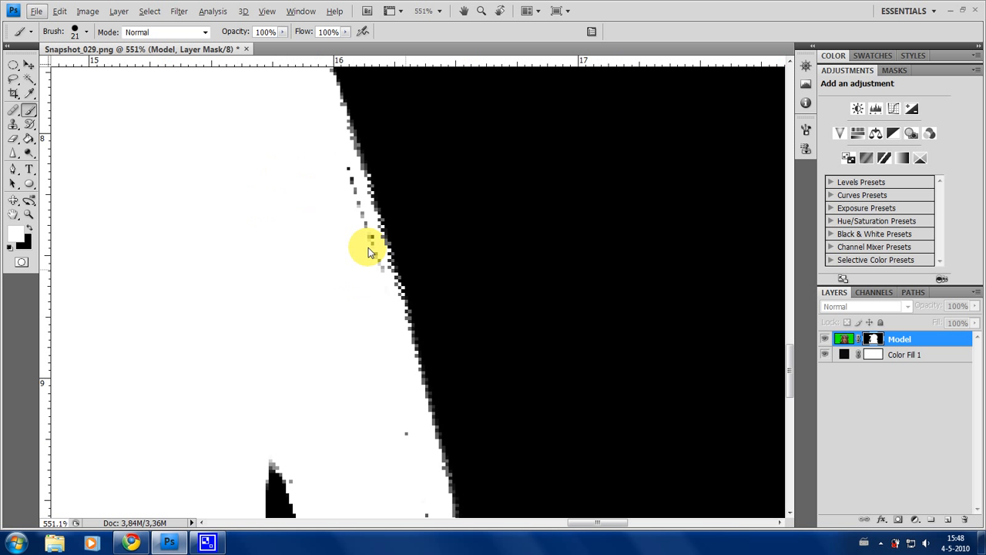
drag(357, 207, 388, 273)
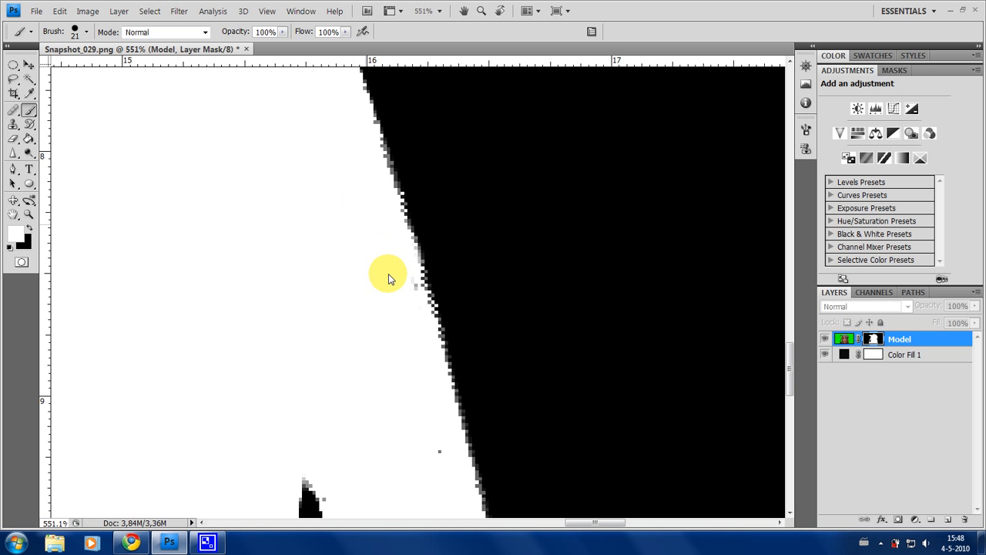
key(ctrl+z)
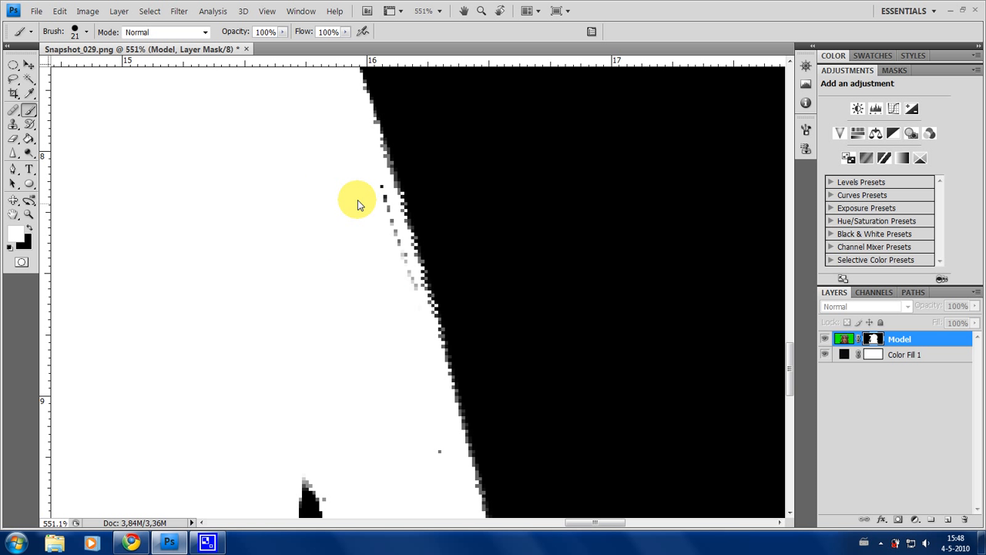
mouse_move(379, 271)
mouse_down()
mouse_move(368, 239)
mouse_move(393, 301)
mouse_move(373, 262)
mouse_move(383, 331)
mouse_up()
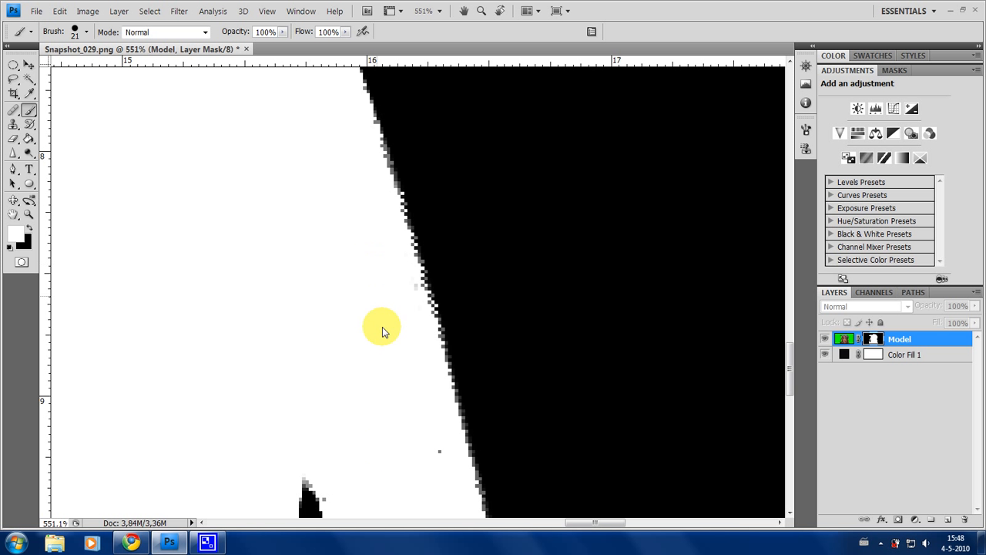
- Paint out the isolated specks between the right hair edge and the small triangular gap, including those along the gap's slanted side
click(416, 455)
scroll(335, 387, down, 5)
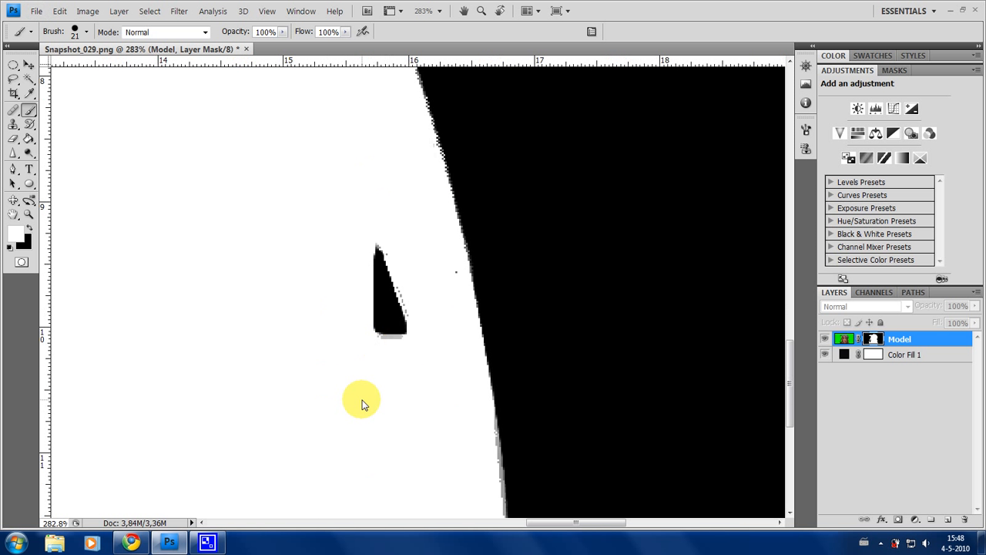
scroll(444, 281, up, 5)
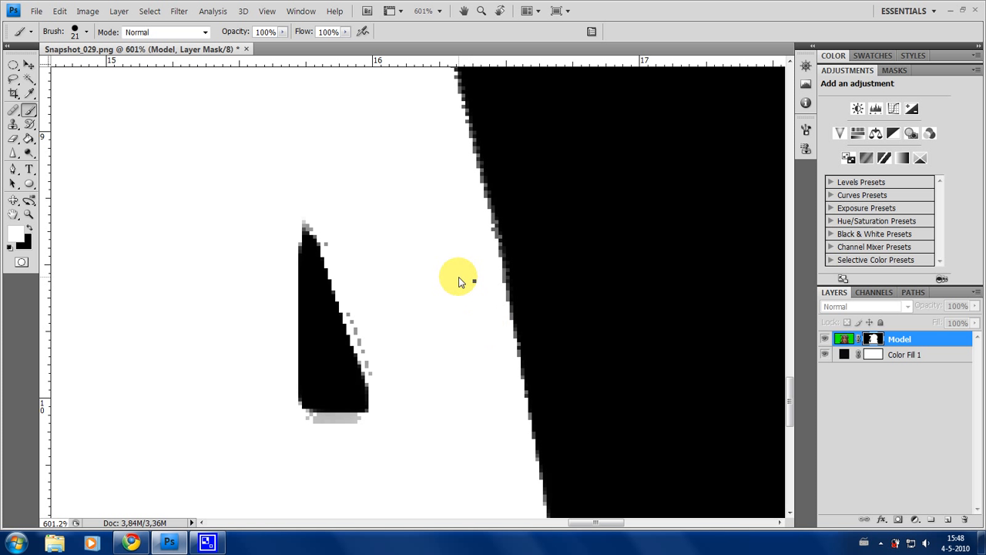
drag(386, 312, 399, 348)
scroll(350, 340, down, 4)
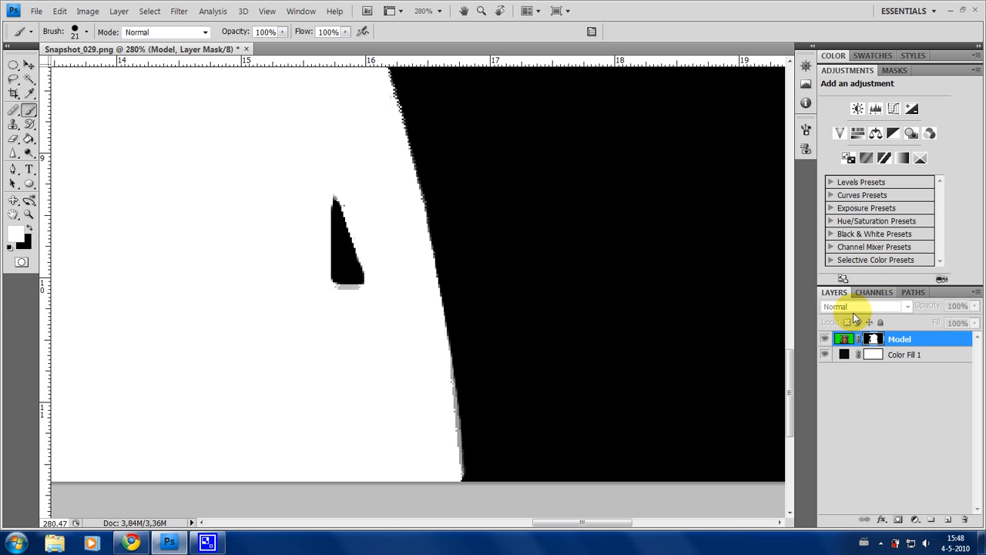
- Check the mask around the face, then leave the mask view by deselecting all layers
key(alt)
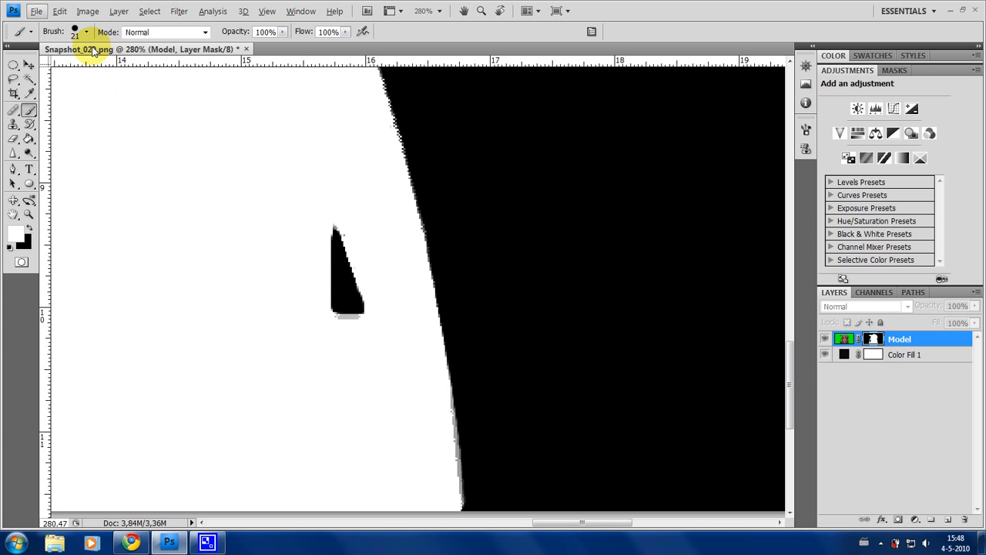
scroll(104, 81, up, 2)
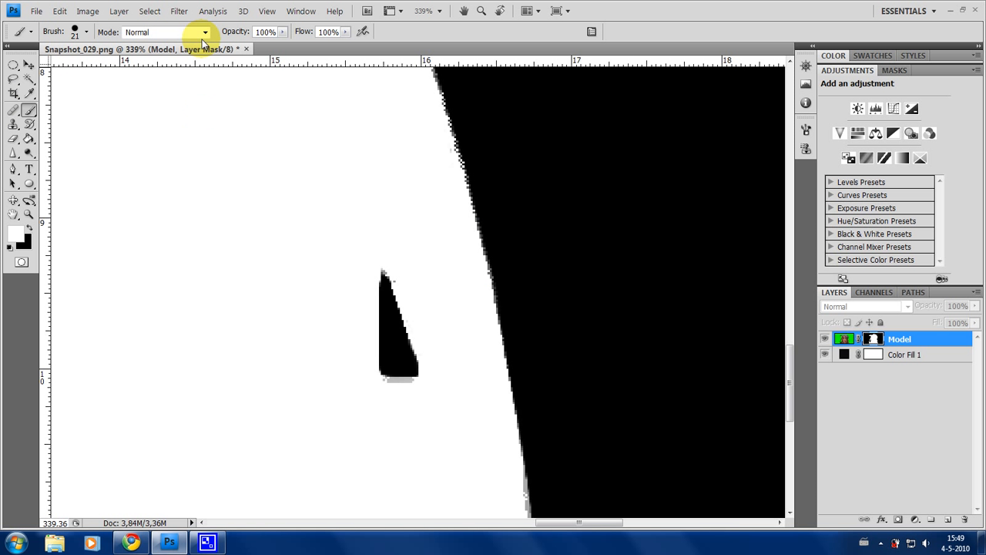
scroll(433, 210, down, 5)
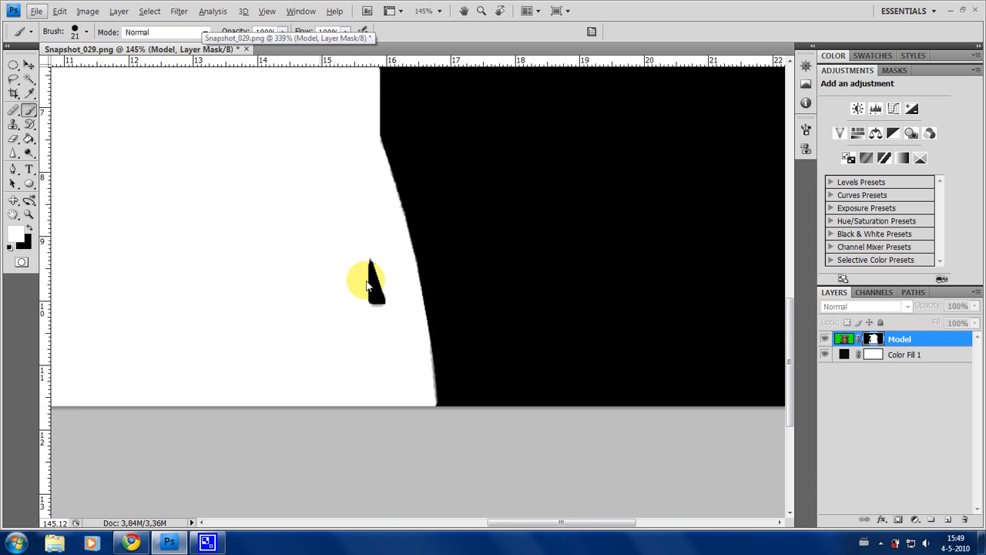
drag(367, 284, 369, 331)
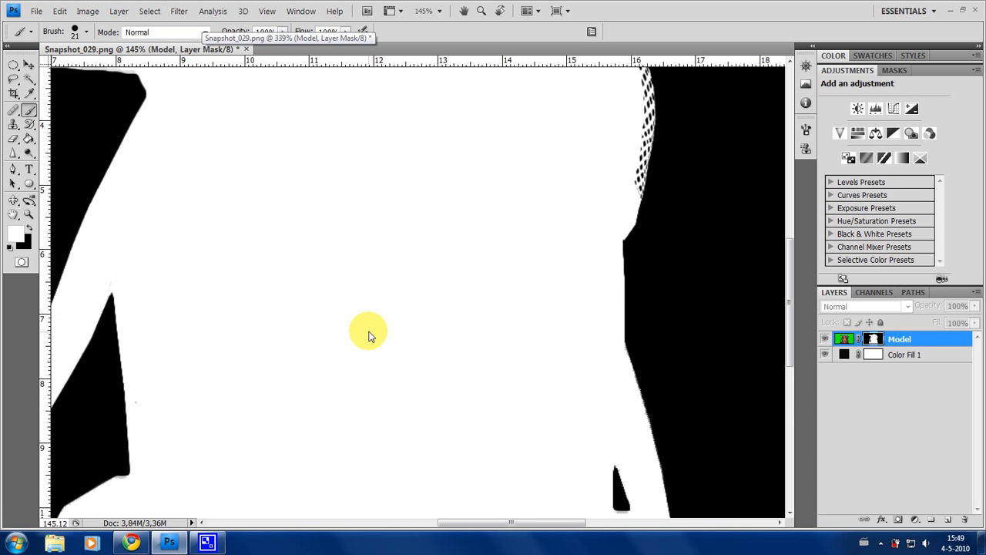
click(884, 417)
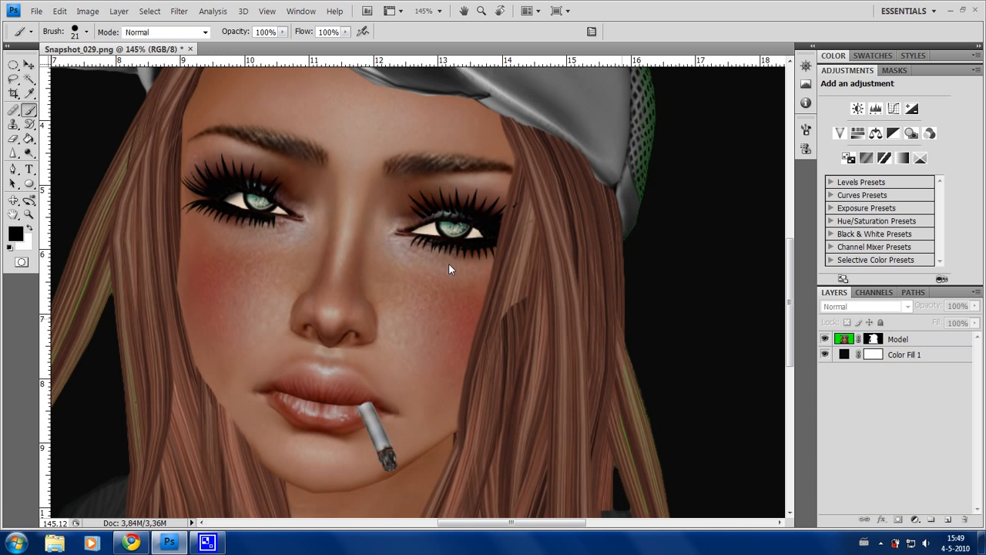
- Examine the hair strands on both sides of the face for remaining green fringing
scroll(463, 374, up, 3)
mouse_move(474, 256)
mouse_down()
mouse_move(367, 215)
mouse_move(451, 210)
mouse_move(527, 279)
mouse_move(429, 118)
mouse_move(442, 275)
mouse_move(485, 257)
mouse_up()
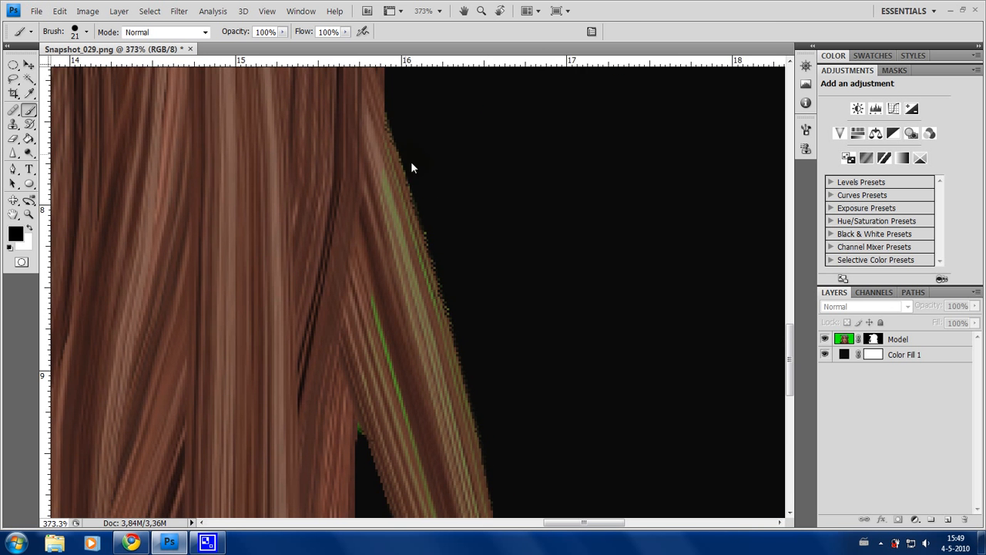
scroll(476, 393, down, 3)
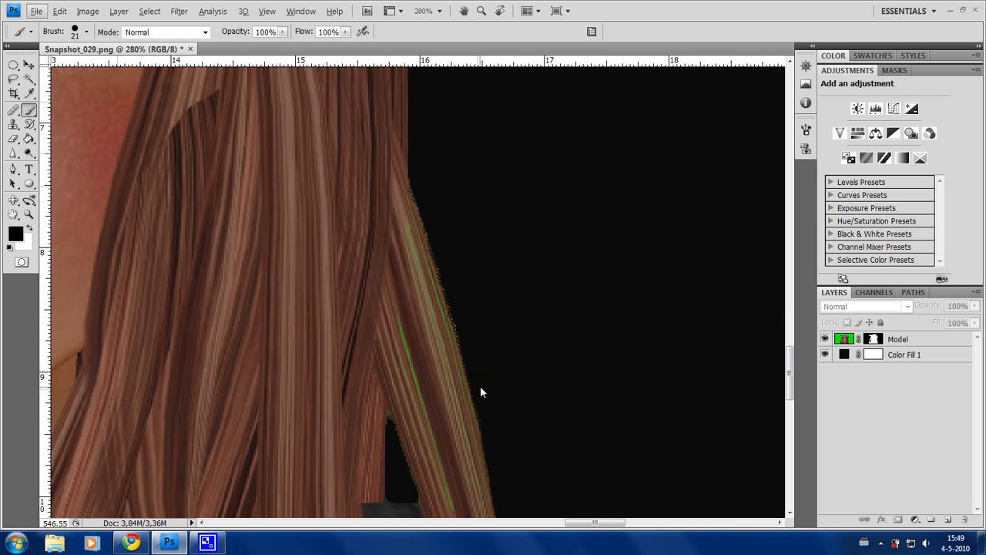
scroll(480, 387, up, 7)
drag(478, 384, 395, 257)
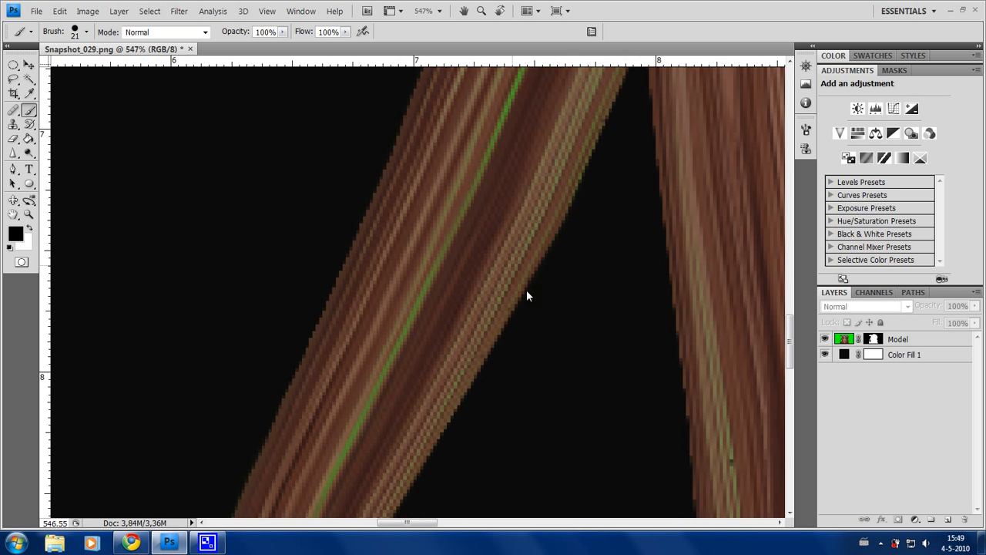
drag(517, 330, 612, 53)
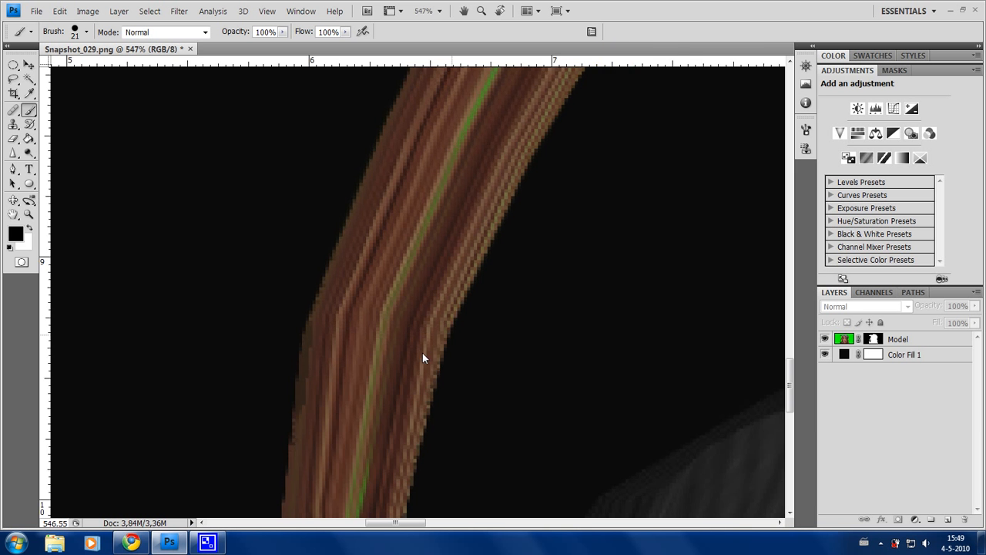
scroll(397, 366, down, 3)
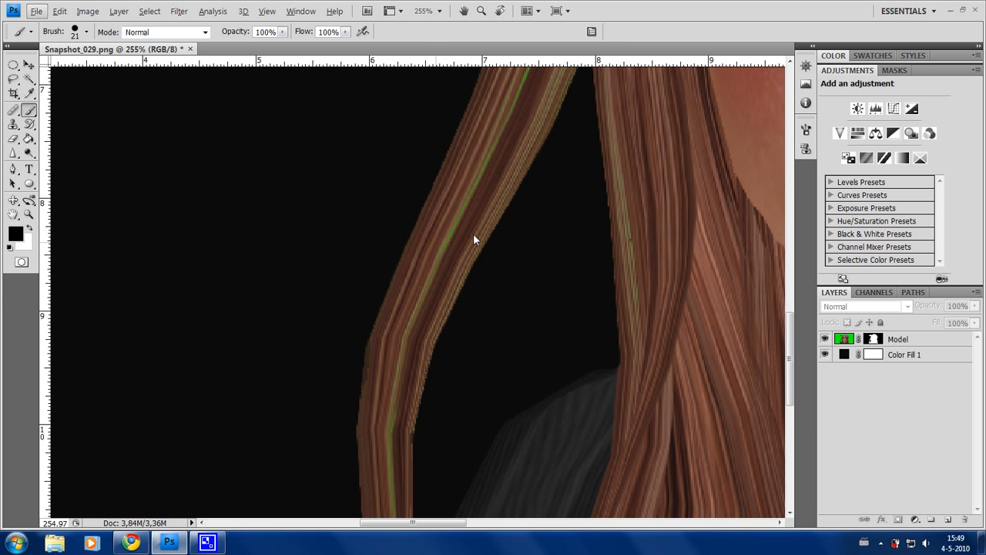
scroll(618, 298, right, 10)
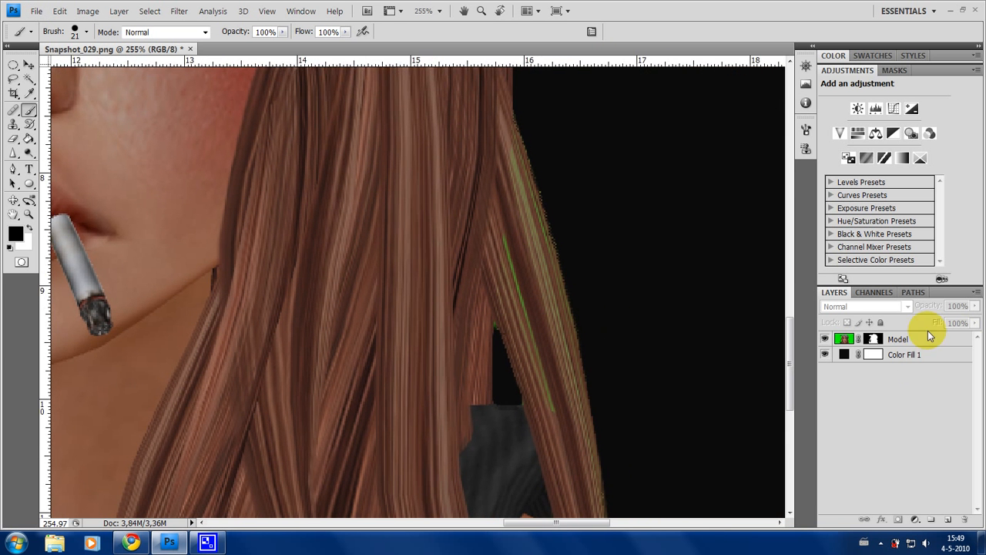
- Add a new layer directly above the Model layer and set its blend mode to Color
click(921, 339)
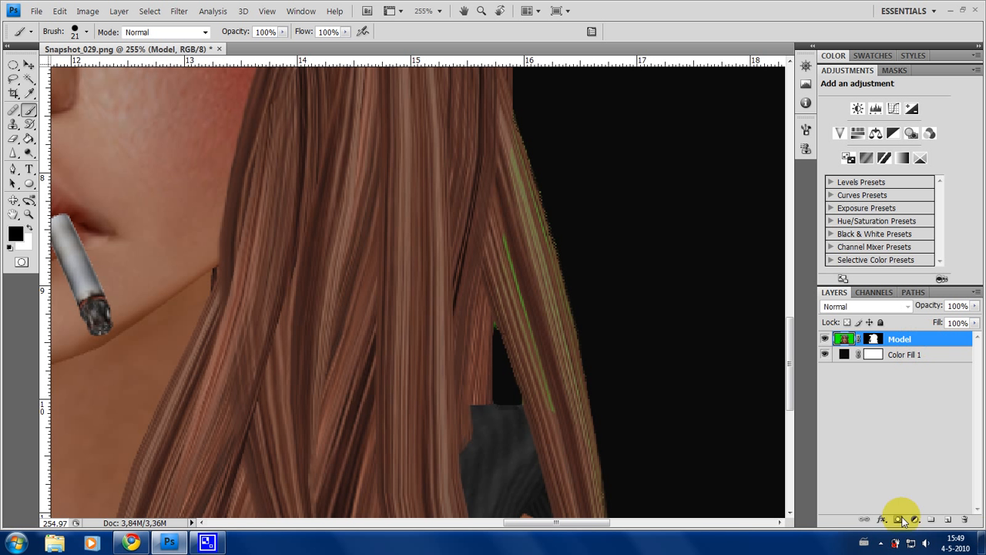
click(946, 519)
click(867, 306)
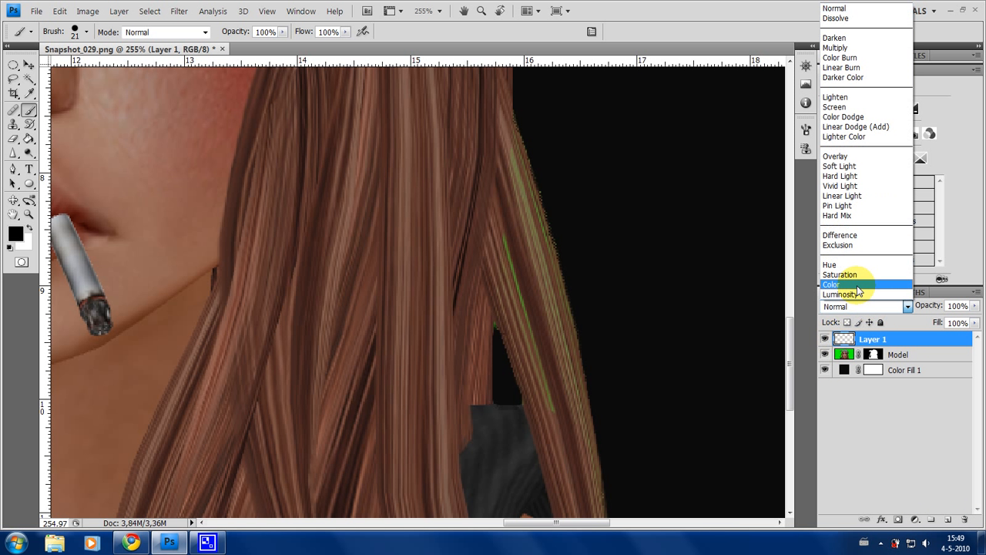
click(858, 290)
click(853, 443)
click(854, 343)
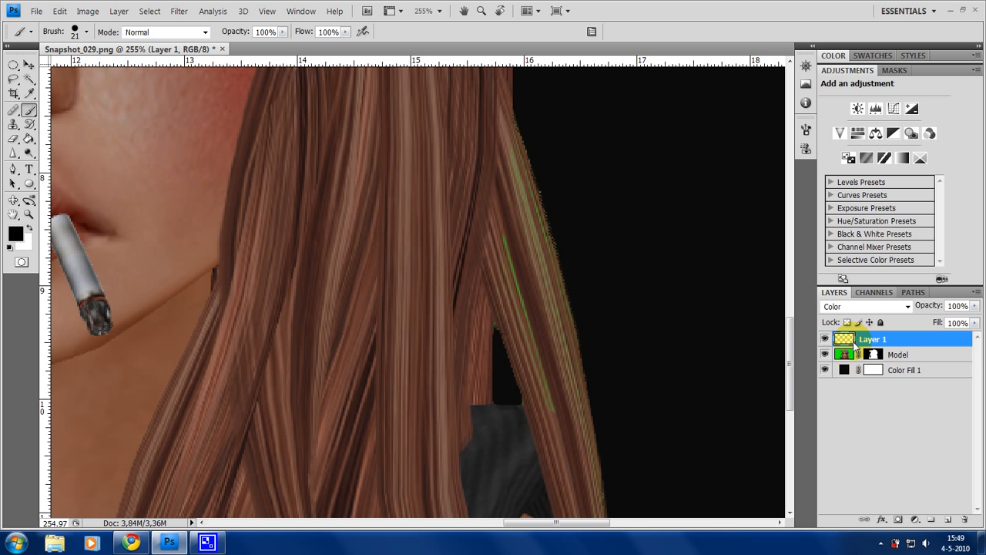
- Clip the new layer to the Model layer and rename it A
alt+click(886, 347)
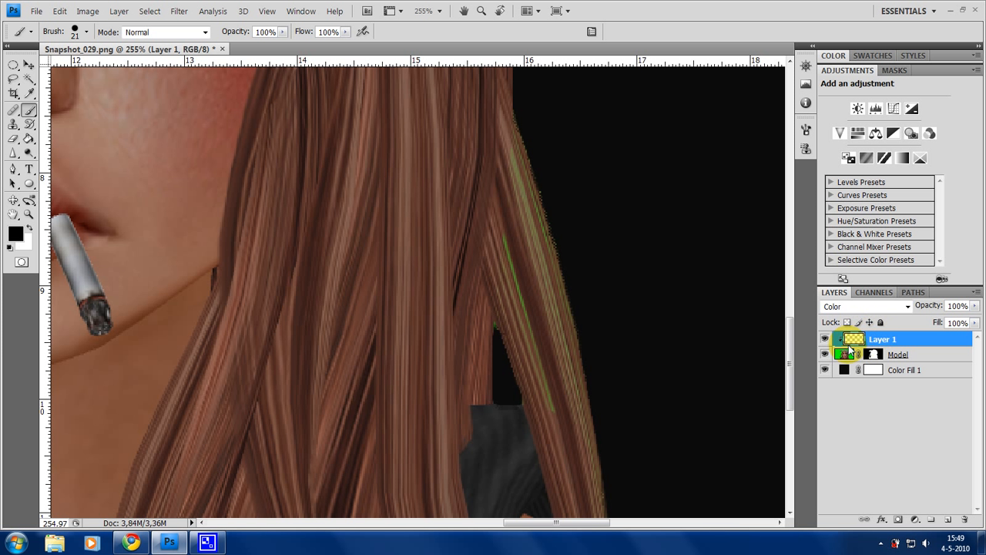
double_click(882, 340)
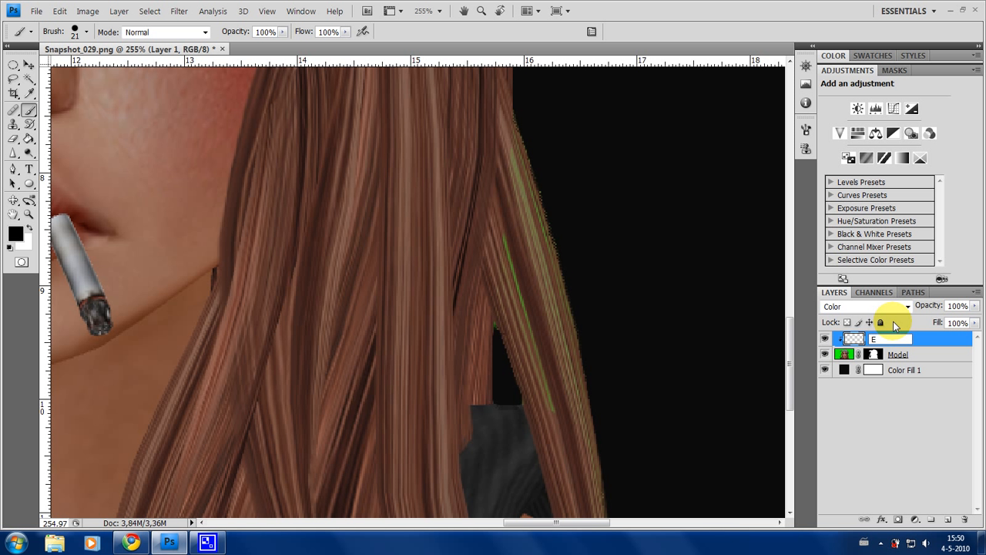
text(A)
key(Return)
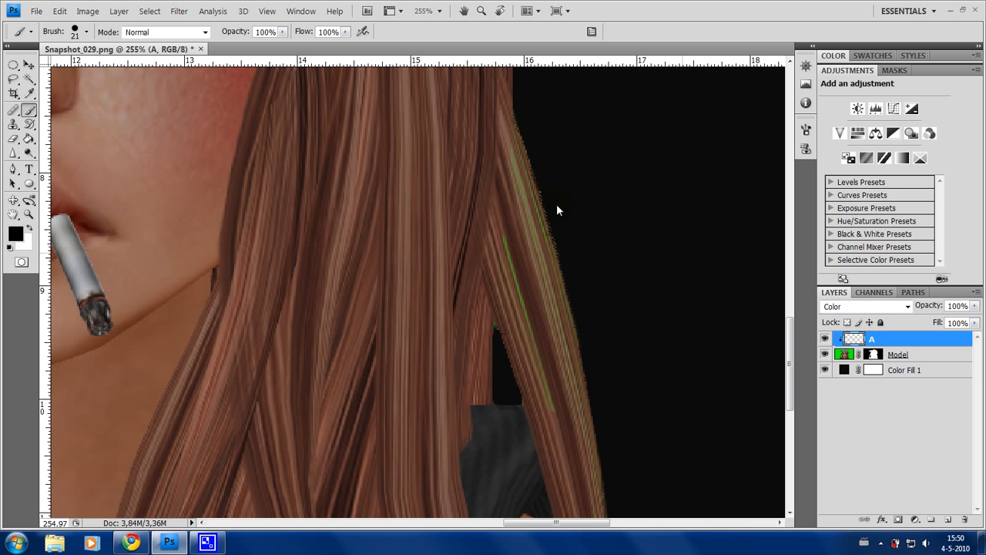
- Release layer A from the Model layer's clipping, enlarge the brush to 104 and make white the foreground colour
scroll(531, 192, up, 1)
scroll(645, 235, up, 2)
scroll(681, 269, up, 1)
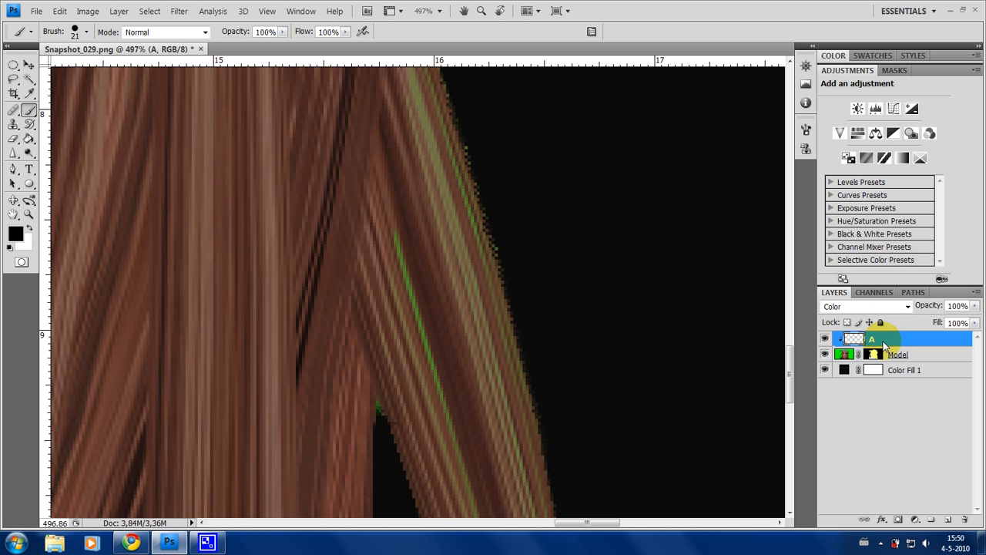
click(845, 359)
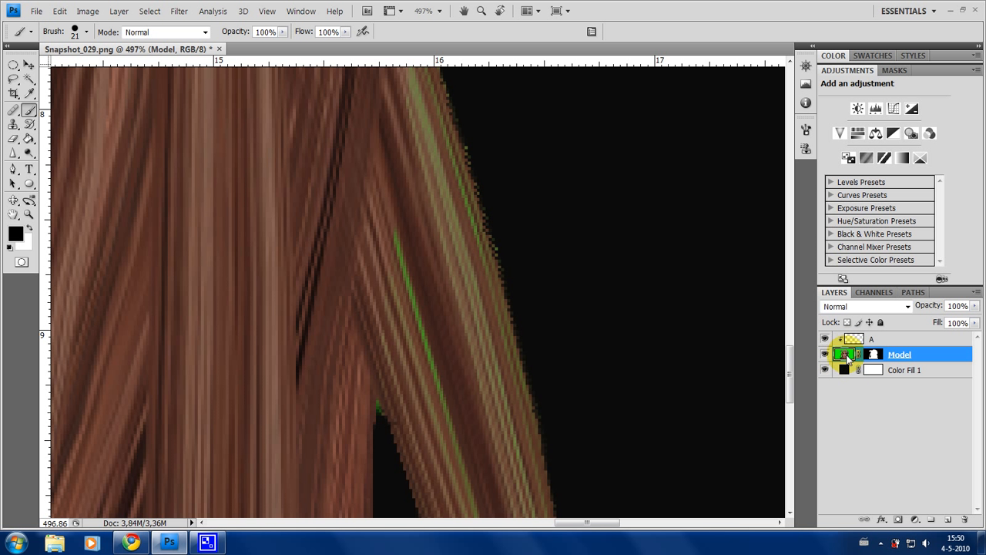
click(847, 341)
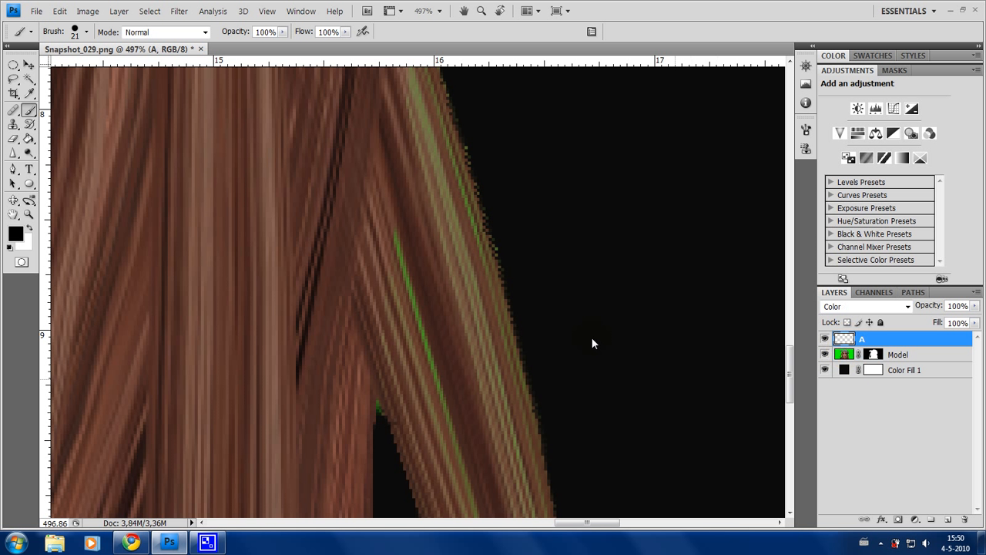
drag(469, 206, 552, 243)
key(x)
scroll(534, 226, down, 3)
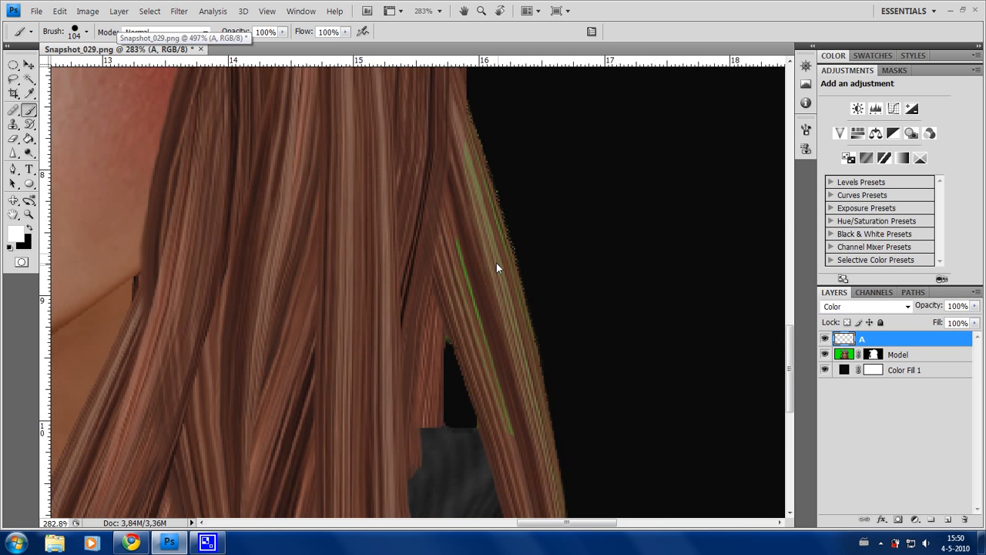
- Set layer A's blend mode to Normal and dab a white test spot on the black area beside the hair
drag(496, 263, 340, 264)
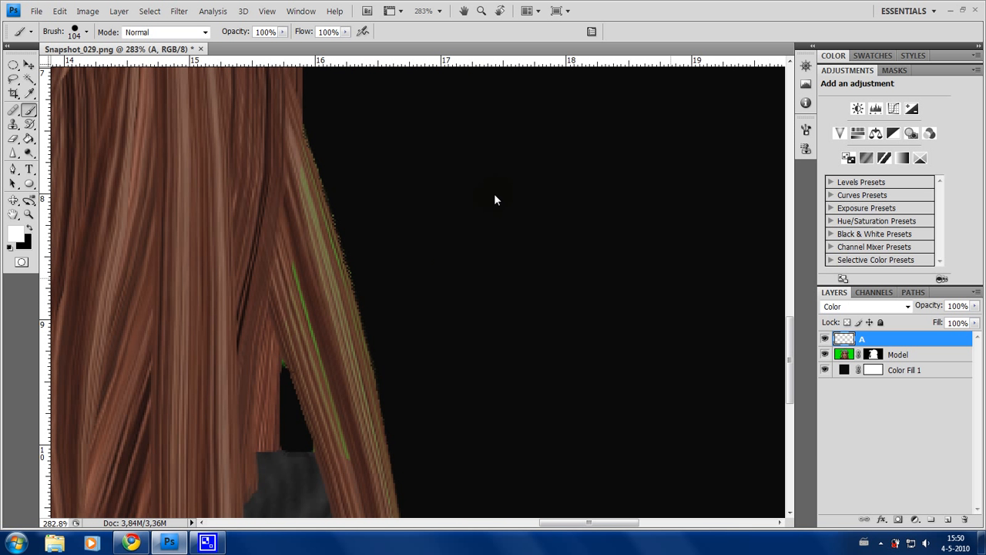
click(836, 306)
click(834, 8)
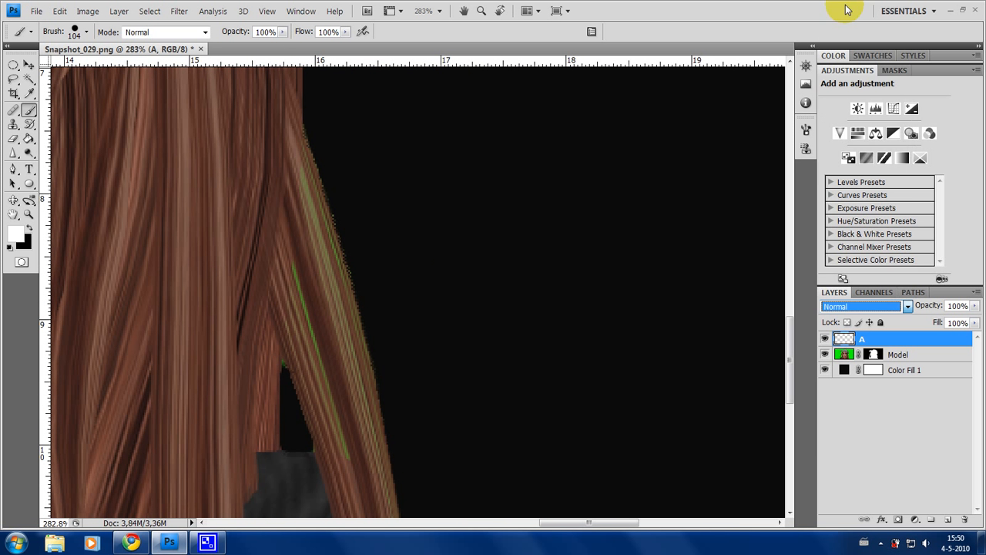
click(664, 222)
click(681, 201)
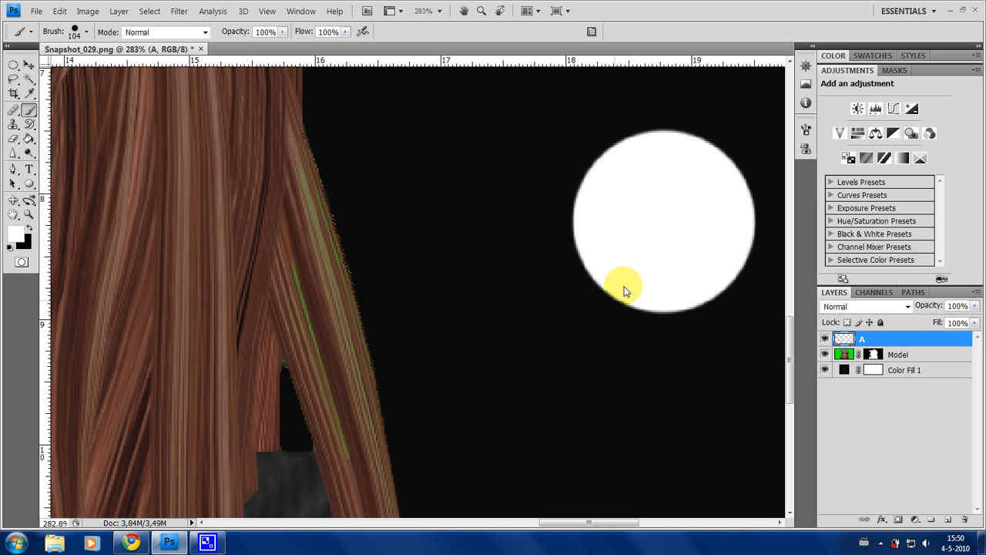
- Undo and repaint the white dab beside the hair, and clip layer A to the Model layer
key(alt)
key(ctrl+z)
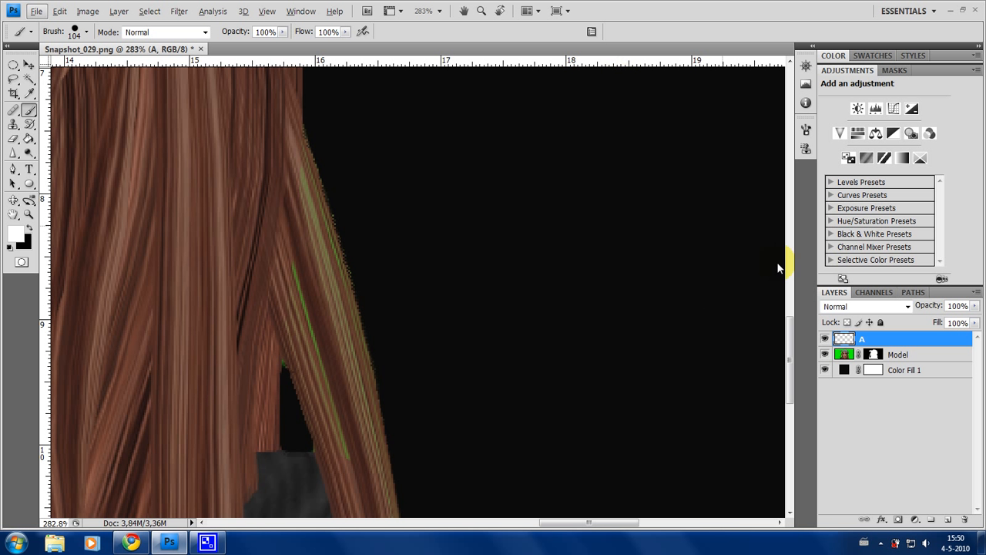
click(625, 241)
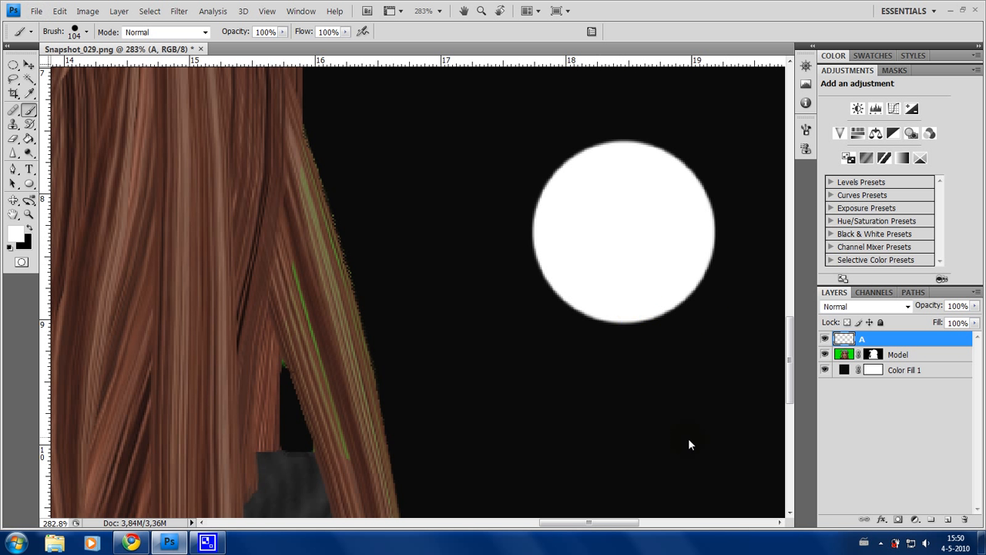
alt+click(854, 347)
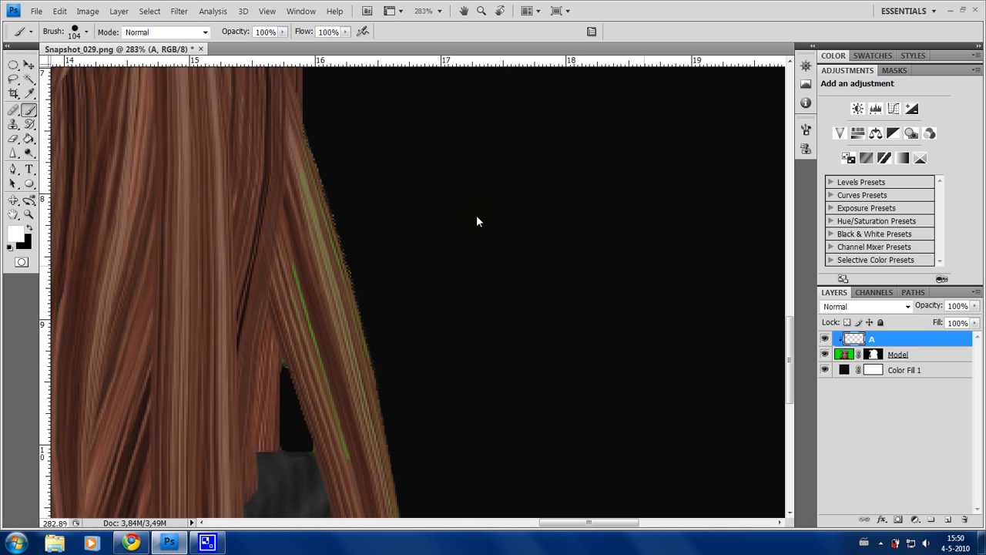
- Examine the Model layer's image and mask, hiding and reshowing Color Fill 1 to check the transparent area
click(844, 355)
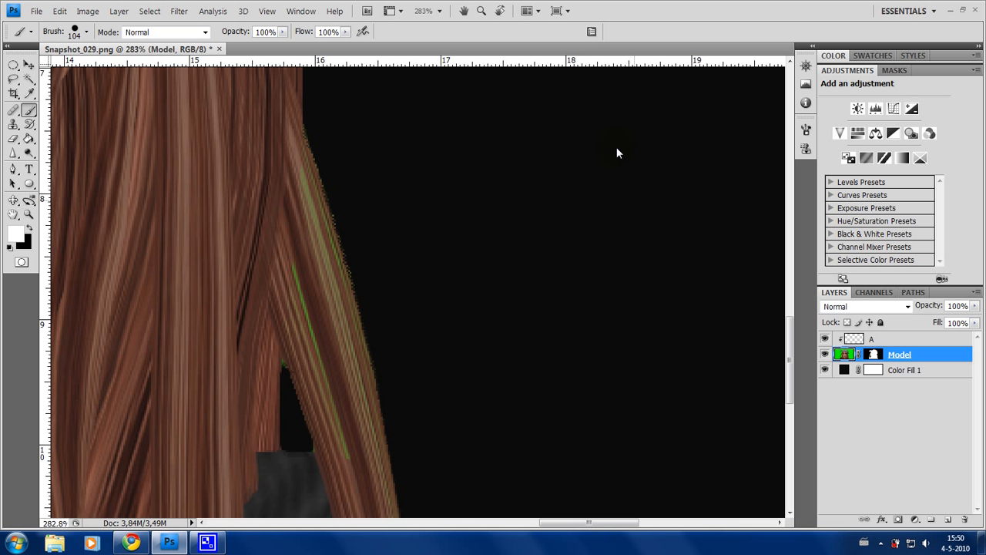
click(879, 359)
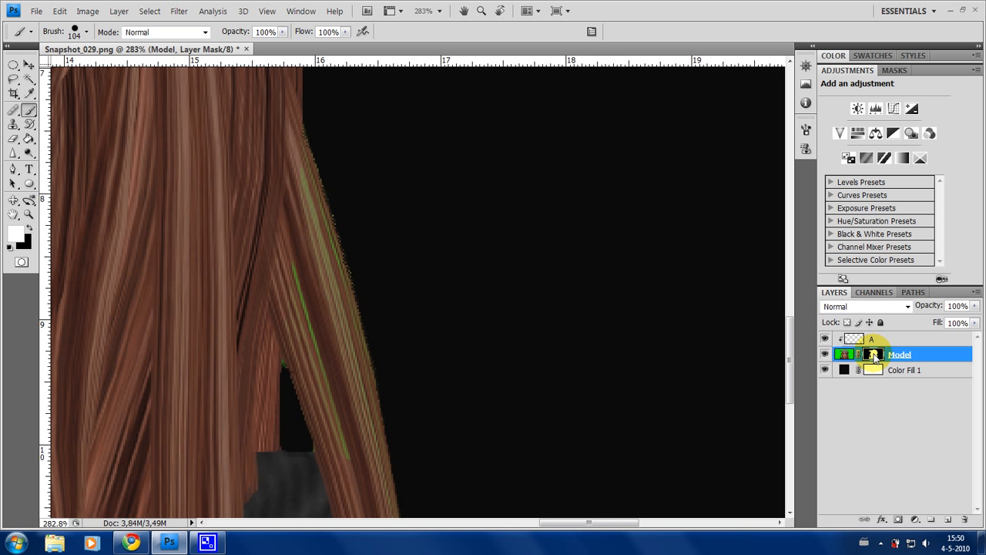
click(827, 372)
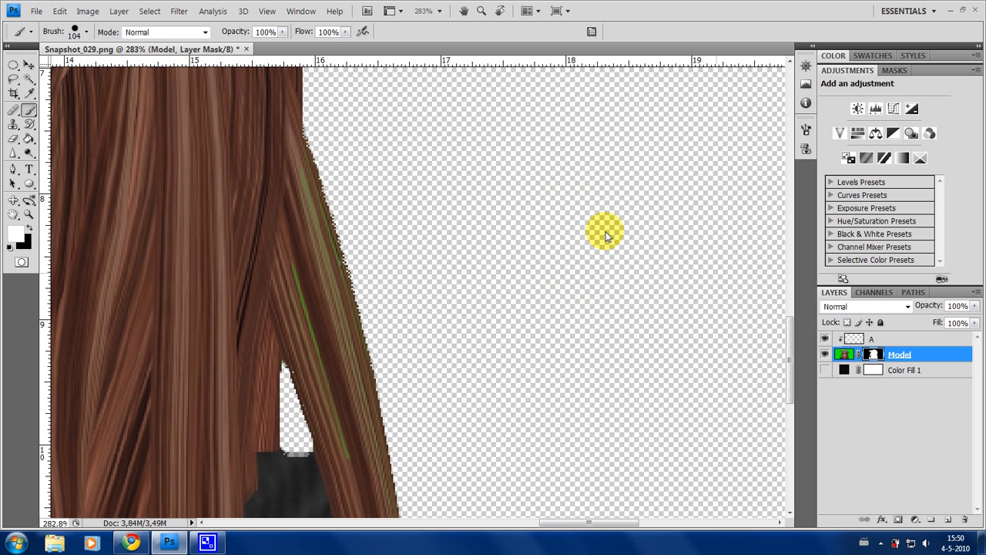
click(825, 371)
drag(317, 173, 617, 213)
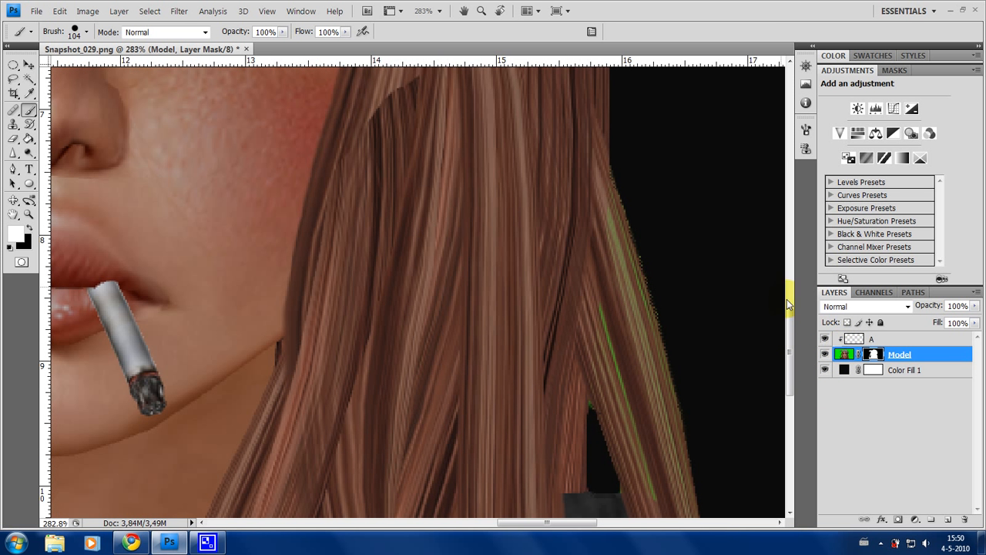
- Try painting white broadly over the hair and cheek on layer A, compare it with the Model layer, and undo the stroke
click(852, 340)
mouse_move(286, 172)
mouse_down()
mouse_move(451, 293)
mouse_move(337, 177)
mouse_move(348, 172)
mouse_move(389, 281)
mouse_up()
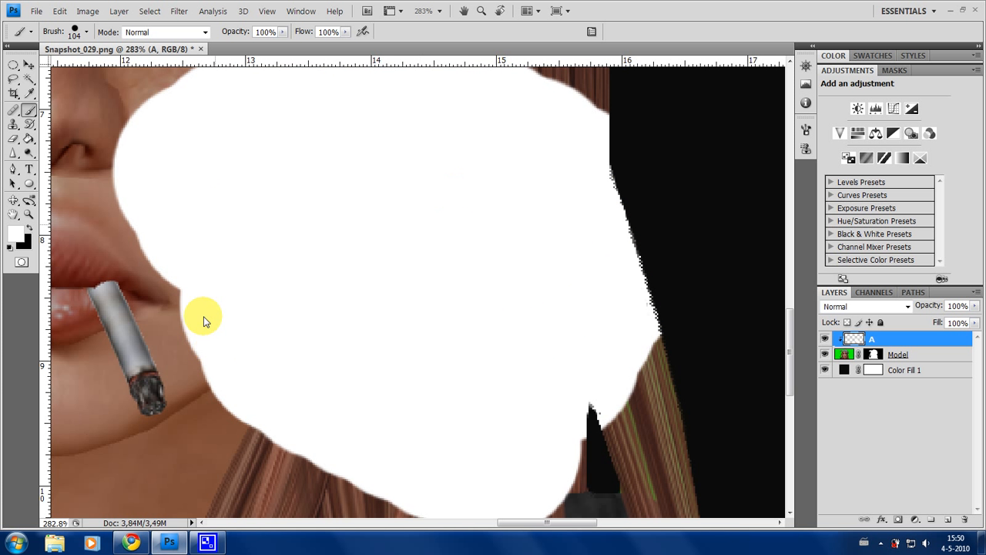
scroll(635, 375, down, 2)
click(851, 355)
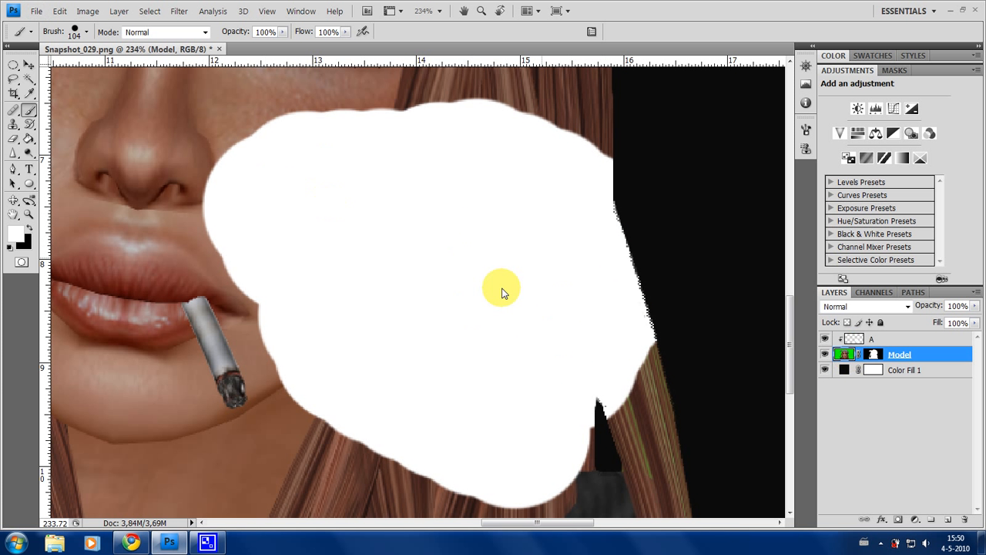
click(871, 339)
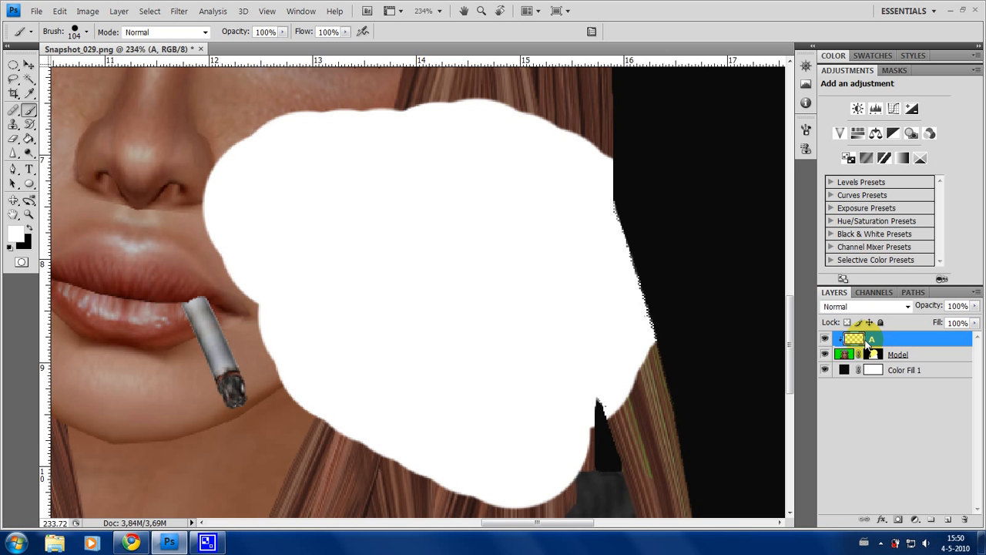
key(ctrl+z)
- Sample a brown from the hair as the foreground colour and make the brush soft-edged at size 103
drag(389, 262, 342, 285)
scroll(461, 319, right, 3)
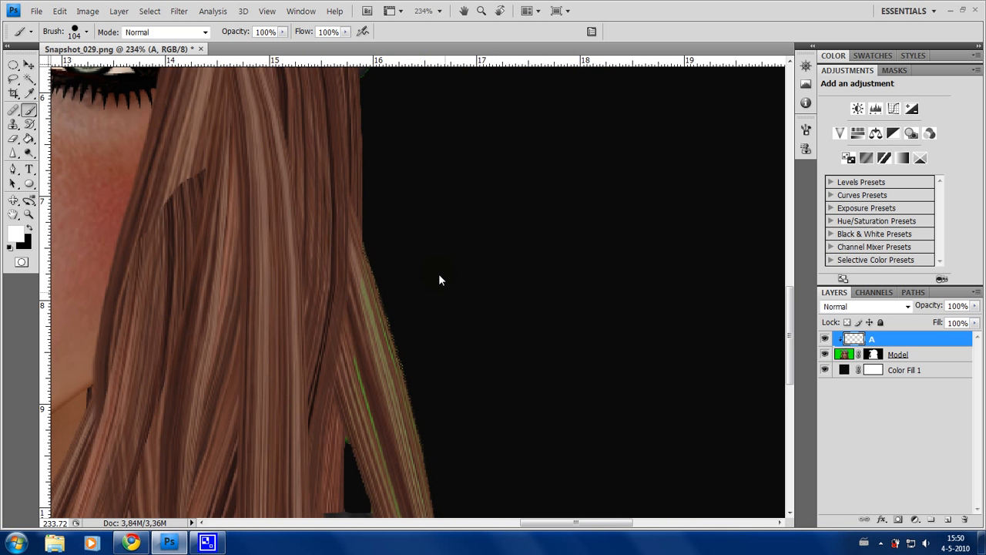
scroll(439, 274, down, 3)
drag(288, 213, 187, 205)
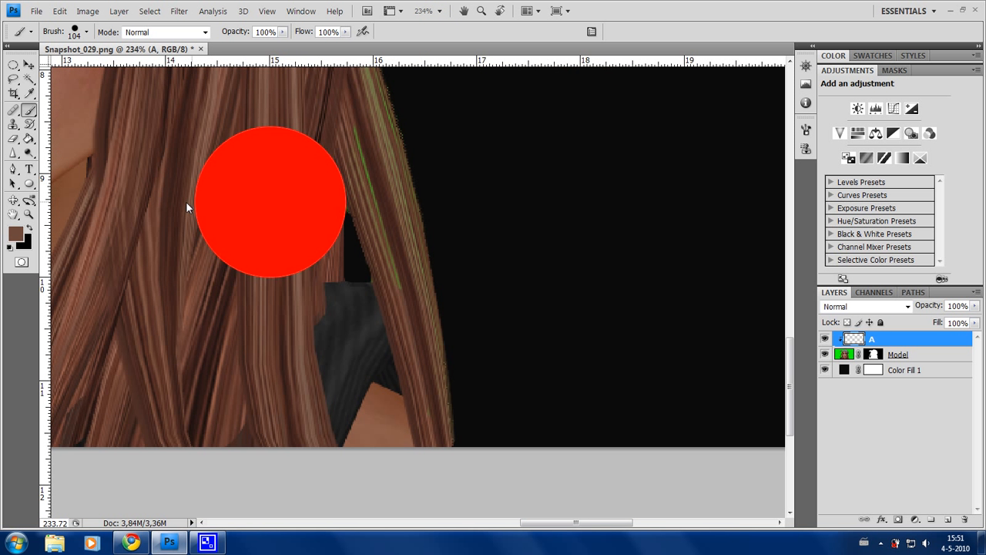
right_click(415, 194)
click(484, 377)
drag(331, 209, 401, 232)
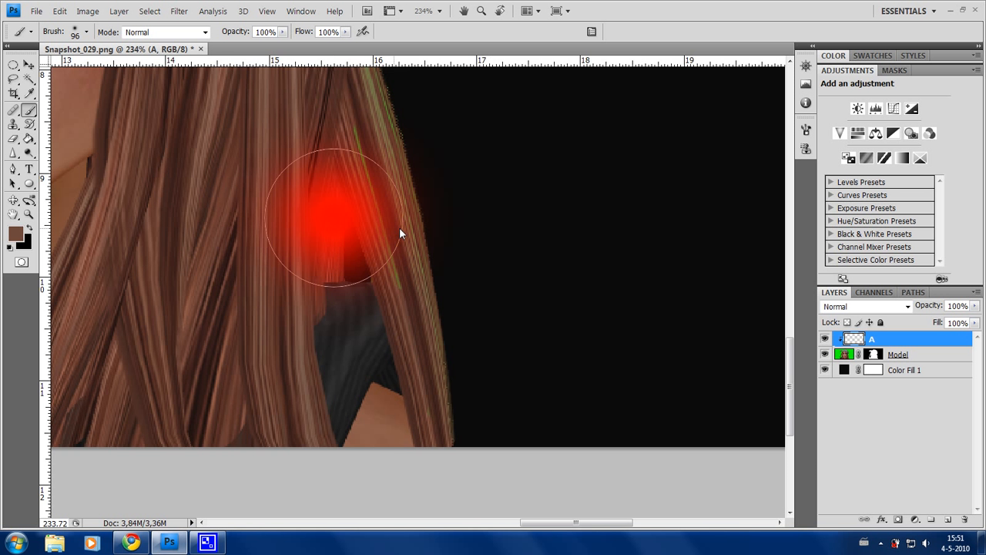
- Set layer A's blend mode to Color
scroll(395, 265, up, 3)
scroll(395, 266, left, 1)
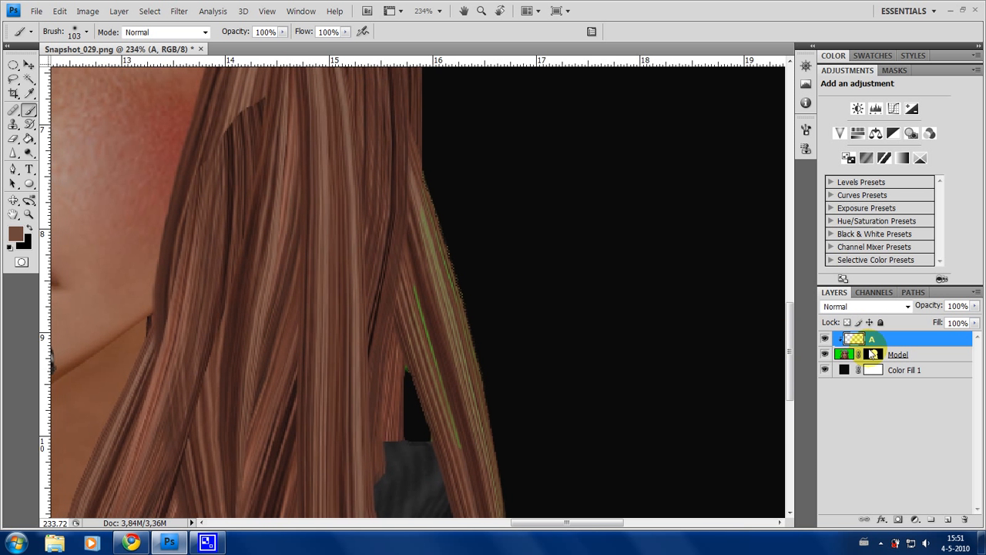
click(867, 306)
click(867, 283)
- Paint brown on layer A over the green streaks in the loose hair on the image's right side, reducing the brush size to 35
scroll(506, 420, down, 2)
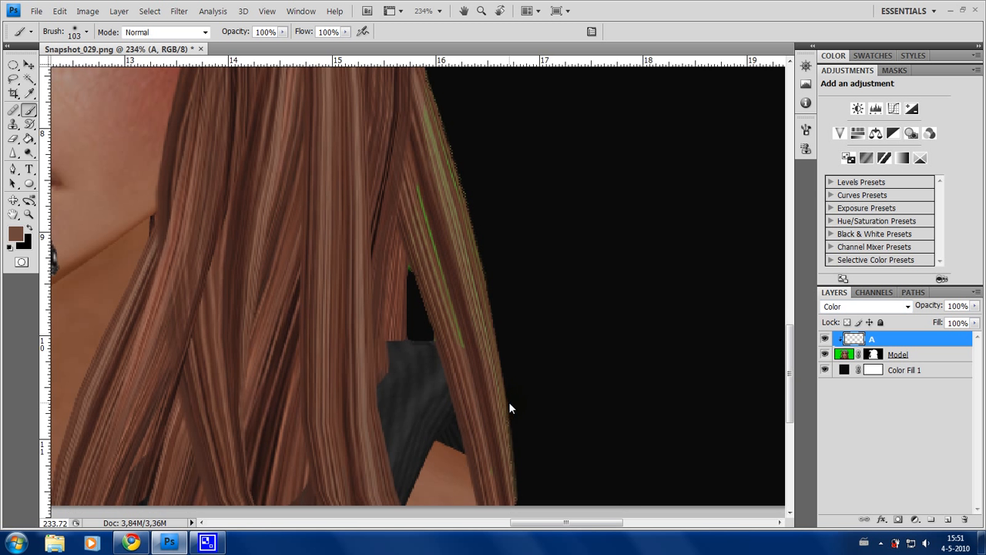
mouse_move(550, 379)
mouse_down()
mouse_move(496, 403)
mouse_move(509, 429)
mouse_up()
scroll(511, 444, up, 2)
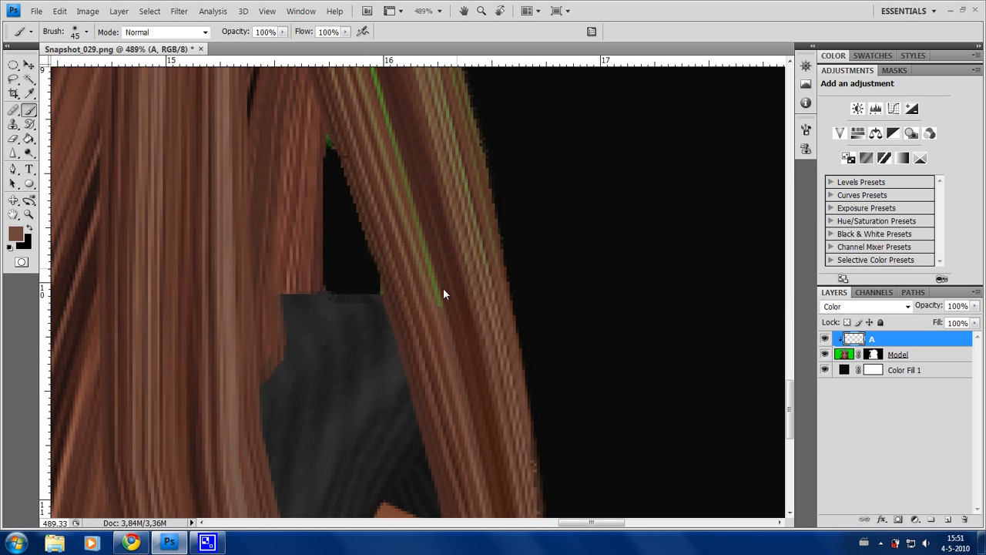
key(bracketleft)
scroll(472, 274, up, 3)
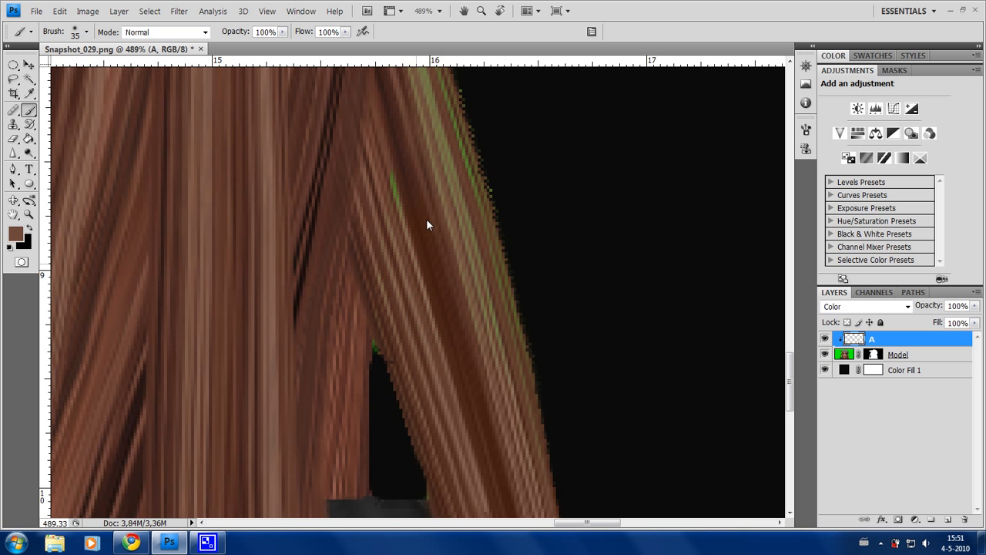
scroll(410, 217, down, 2)
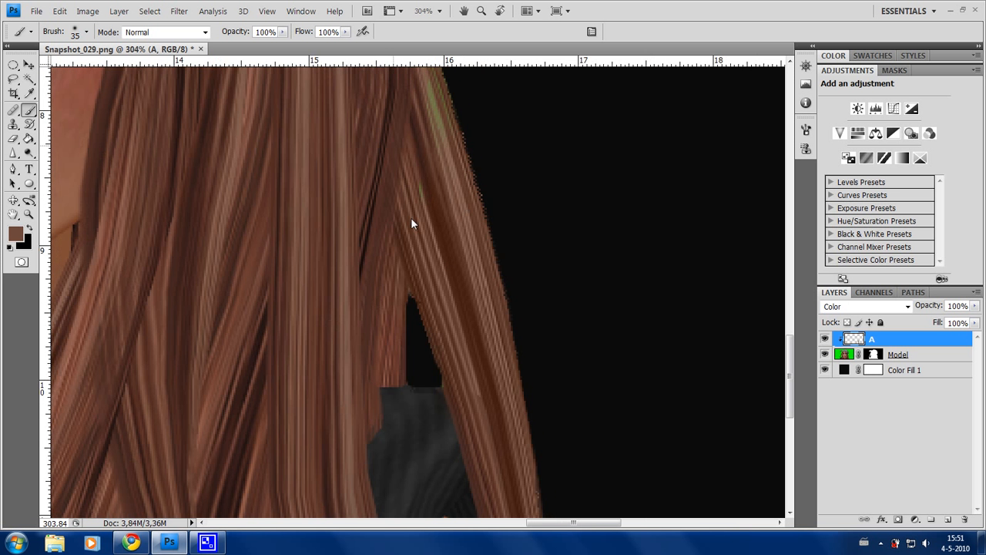
- Sample a grey from the cap and paint it over the green mesh and rim at the back of the cap
scroll(504, 207, up, 8)
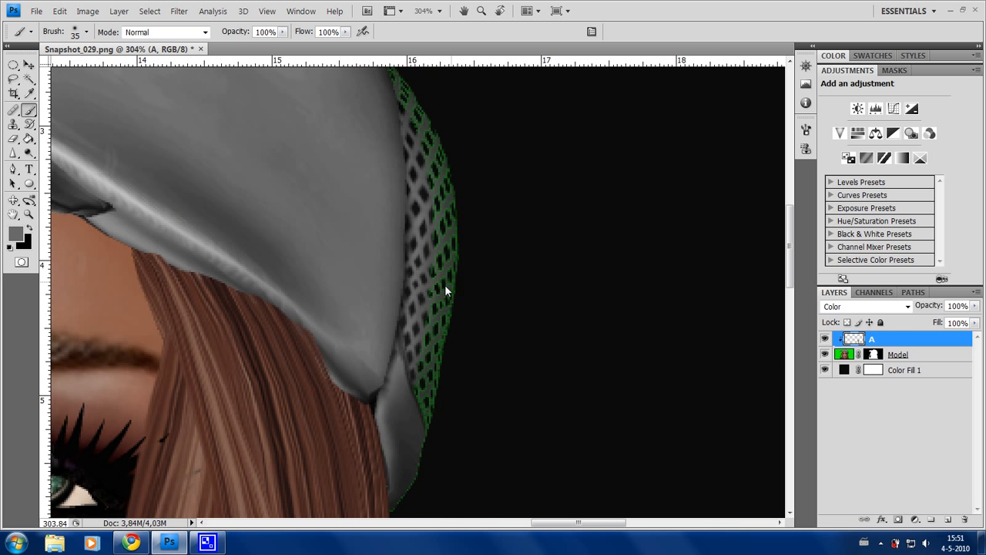
scroll(352, 209, left, 3)
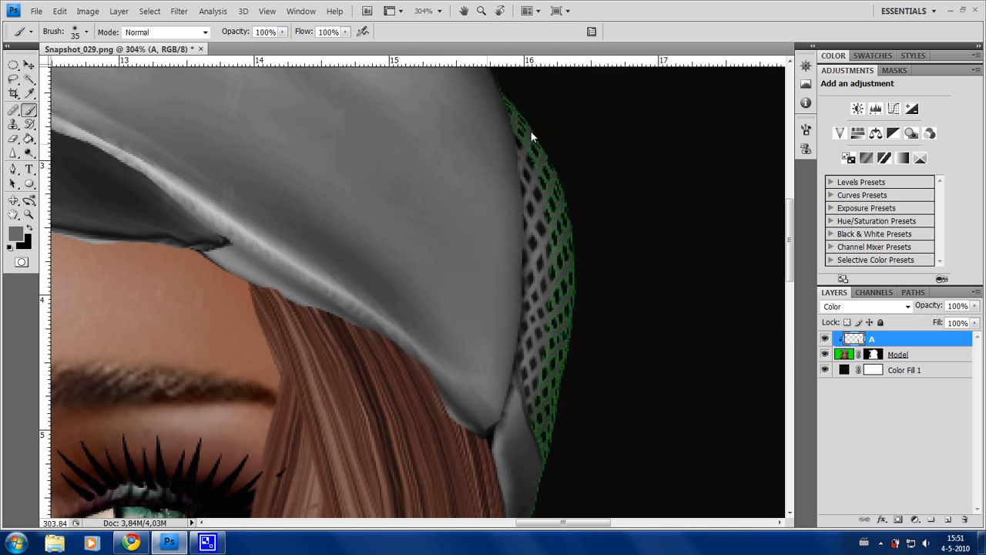
scroll(551, 401, down, 2)
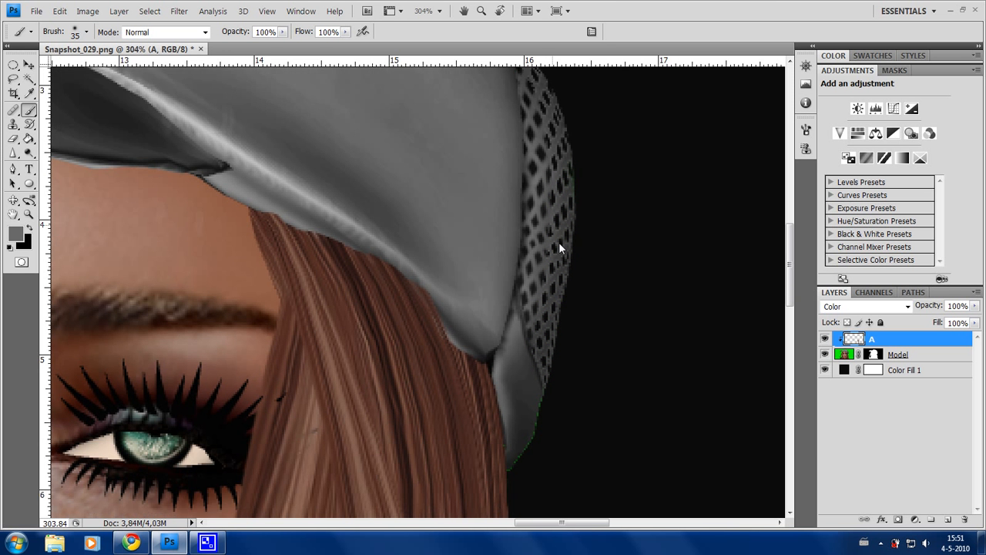
scroll(559, 242, right, 2)
scroll(554, 382, up, 2)
scroll(524, 420, down, 2)
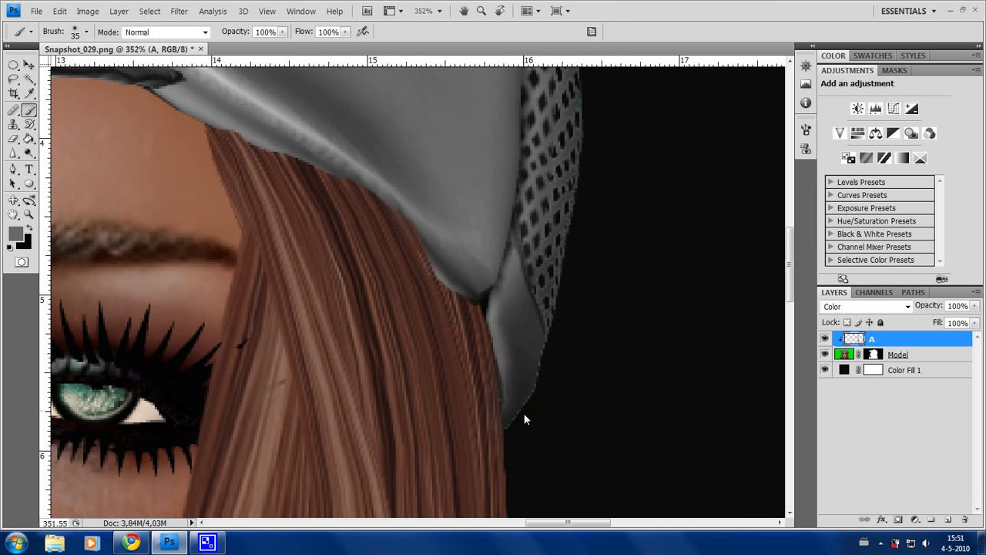
scroll(301, 313, up, 1)
scroll(405, 330, up, 1)
- Sample a brown from the hair and paint over the green edges of the upper outer strand on the image's left side
scroll(405, 331, left, 5)
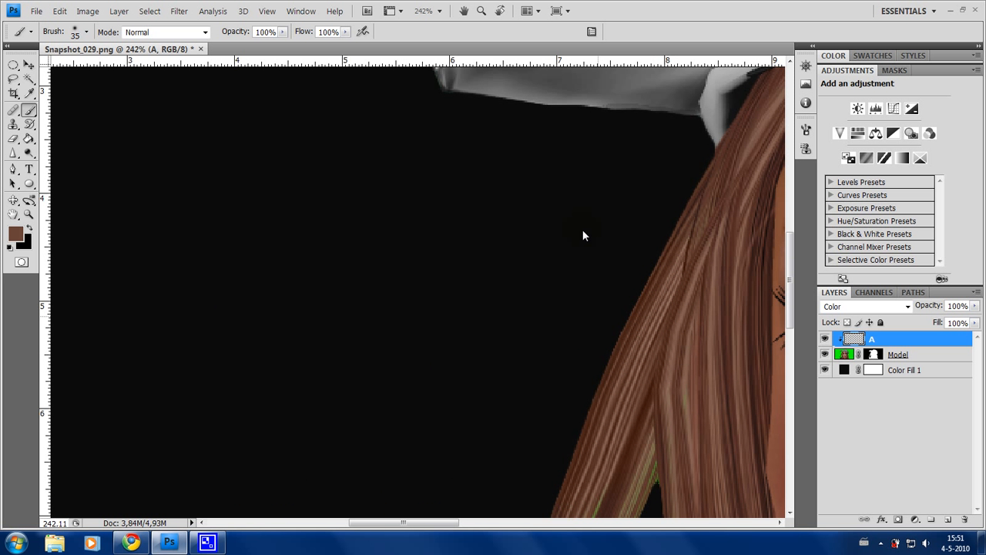
scroll(608, 277, down, 3)
scroll(609, 277, right, 1)
drag(608, 325, 643, 184)
drag(558, 313, 561, 289)
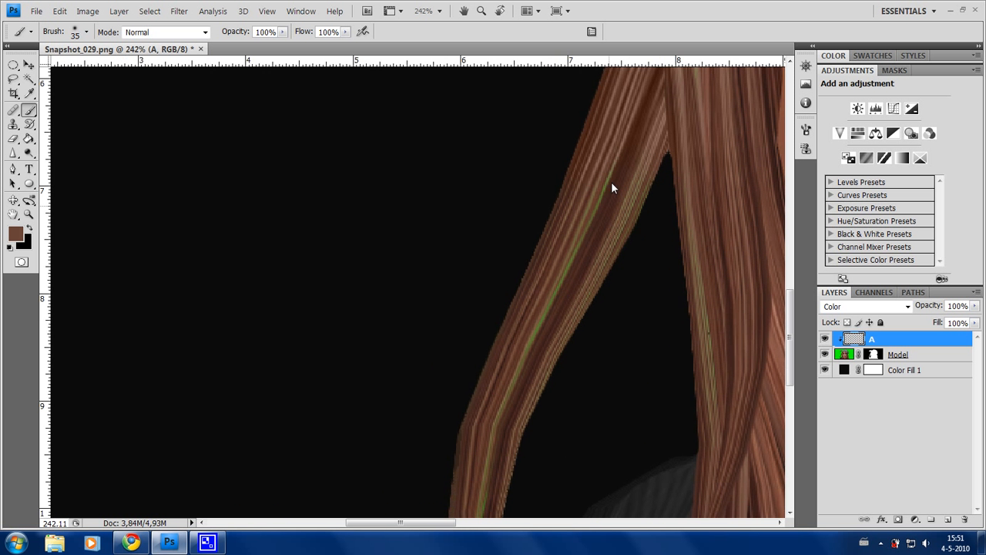
- Set the brush size to 21 and paint brown along the green streaks down the lower outer strand
right_click(575, 219)
drag(447, 276, 455, 276)
key(Return)
drag(502, 420, 535, 166)
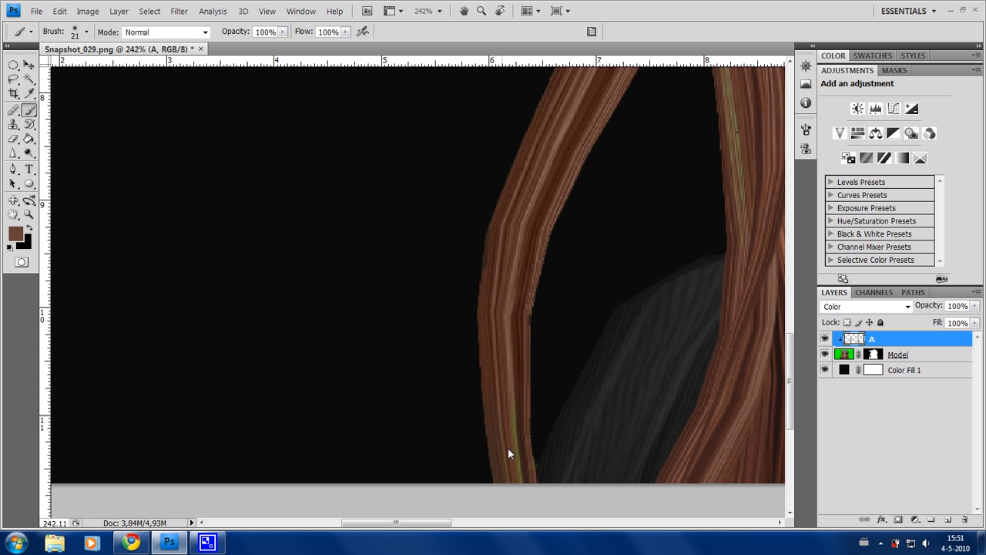
- Paint brown with a size 38 brush over the remaining green streaks in the inner hair beside the left cheek
scroll(436, 391, up, 3)
scroll(436, 392, right, 2)
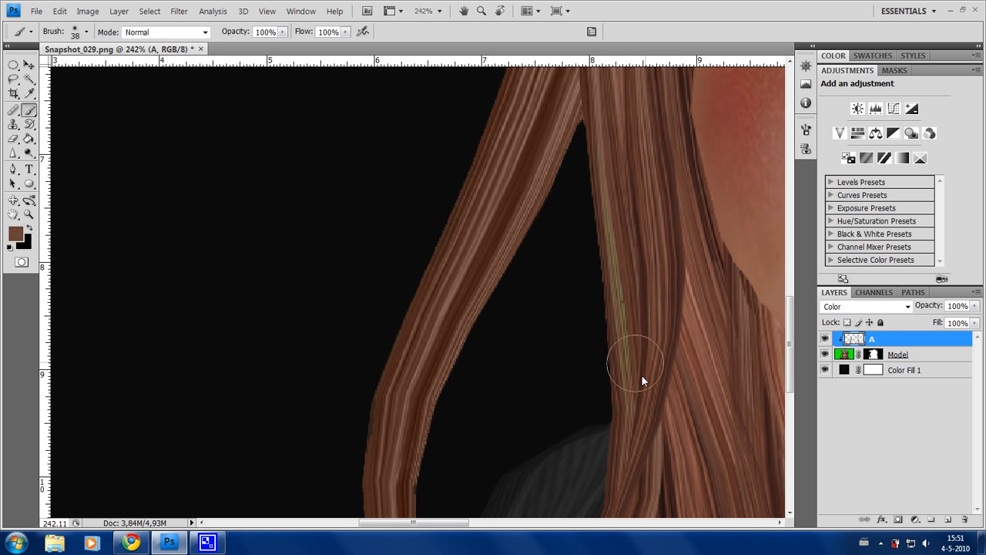
scroll(578, 396, up, 4)
scroll(539, 378, right, 2)
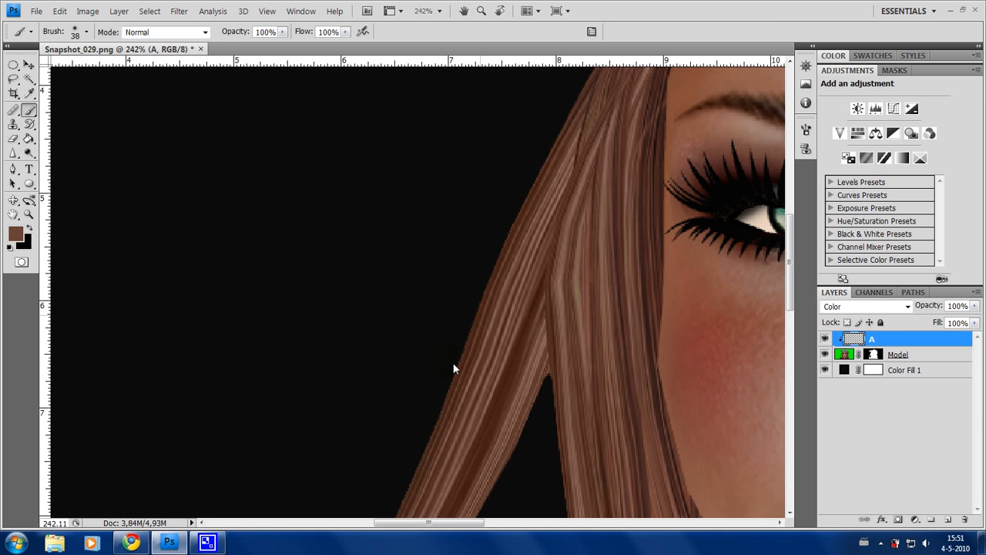
scroll(491, 396, up, 3)
scroll(495, 438, down, 6)
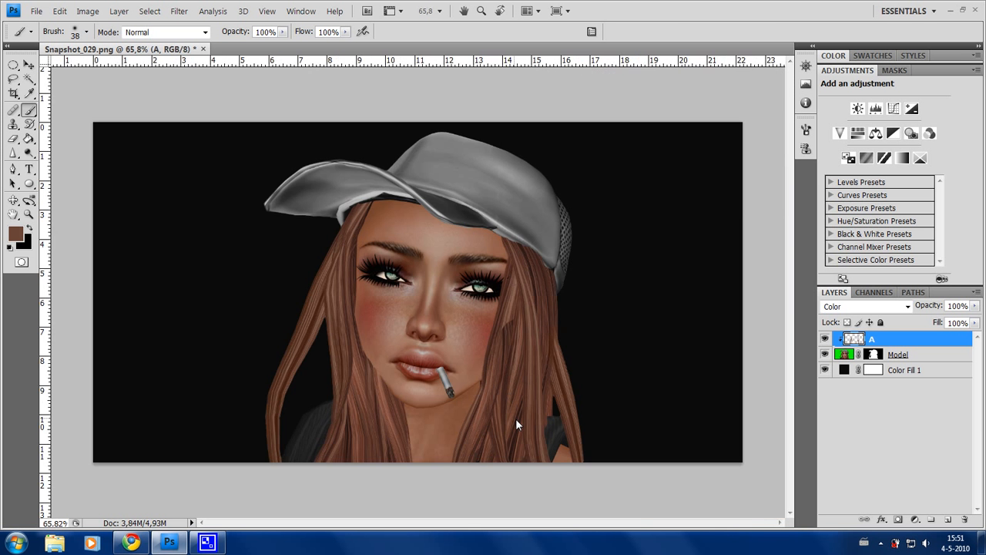
scroll(440, 262, up, 2)
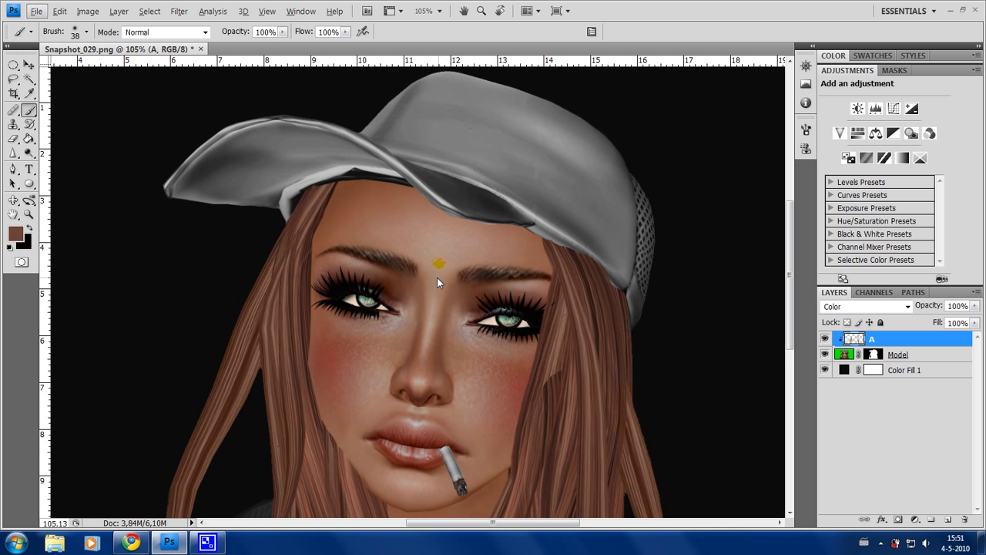